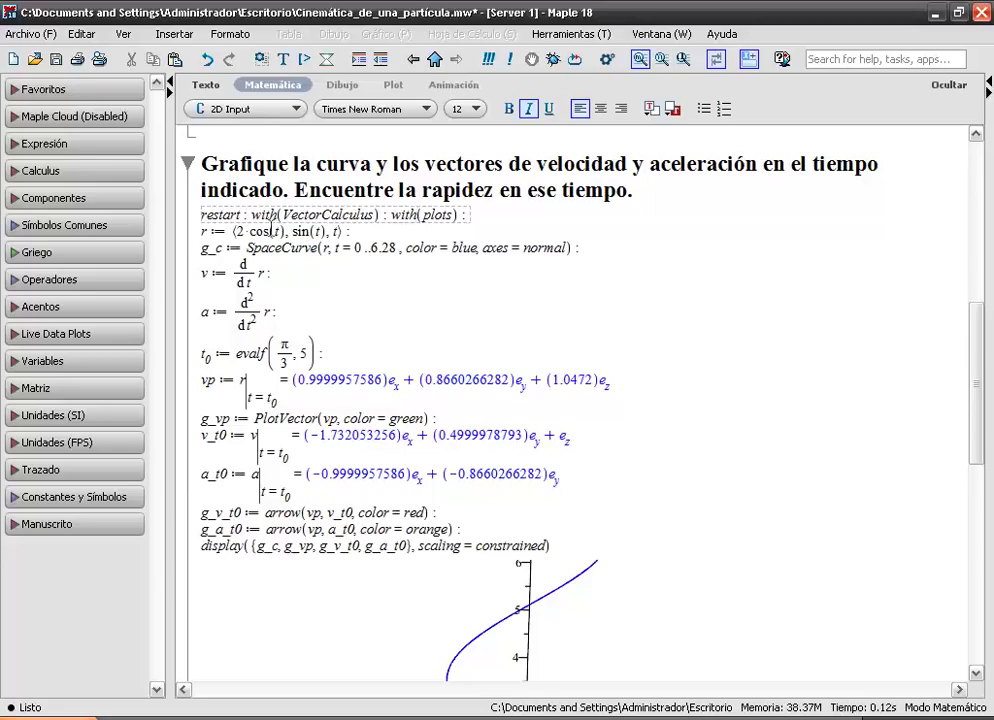
Step: Execute the restart line that loads the VectorCalculus and plots packages
left_click(277, 231)
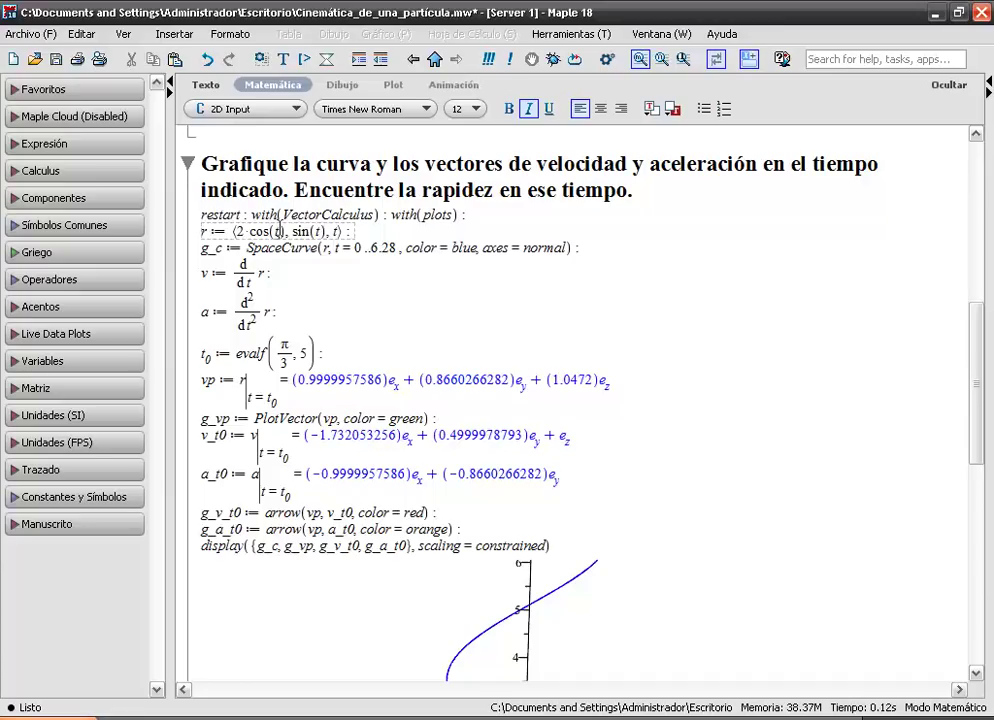
left_click(286, 216)
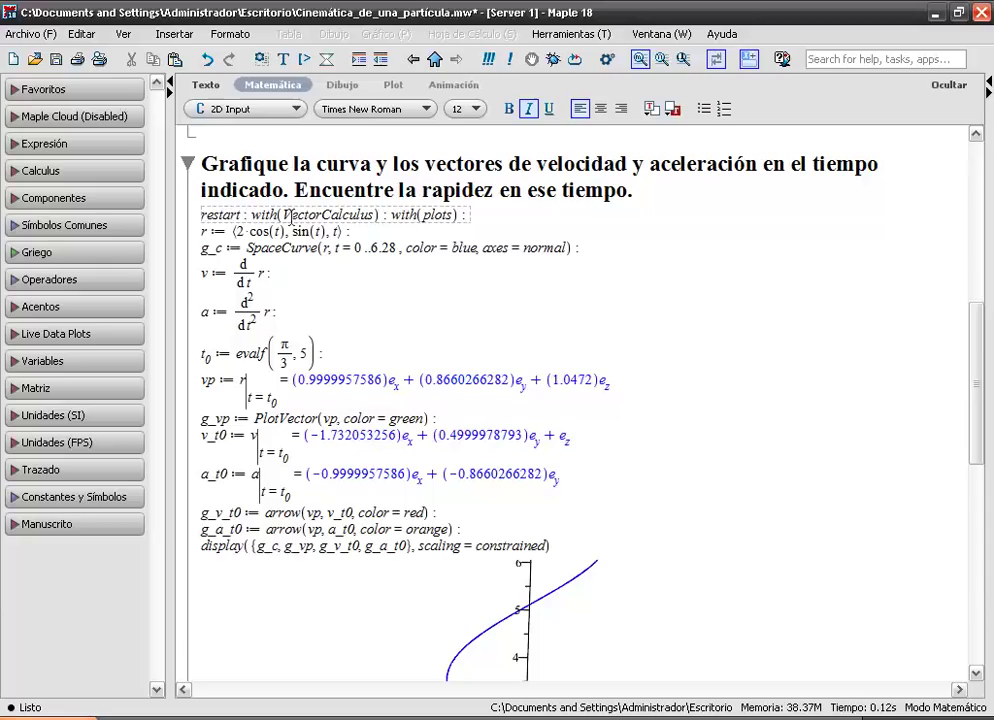
right_click(295, 215)
key("Return")
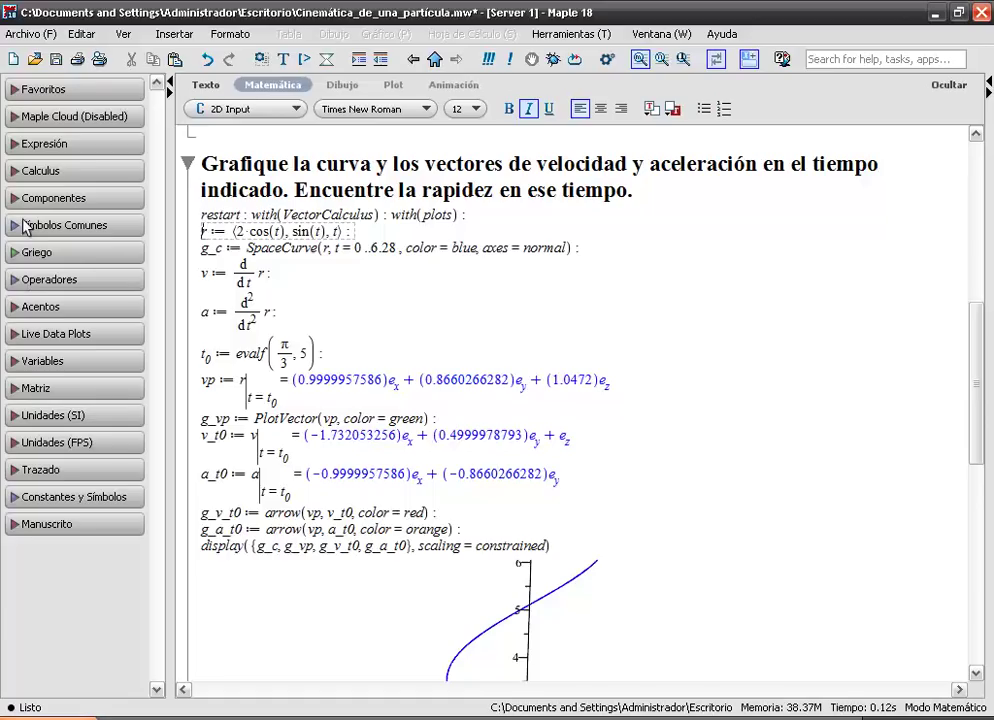
Step: Show the list of defined variables and execute the definitions of position vector r and its blue SpaceCurve g_c
left_click(15, 362)
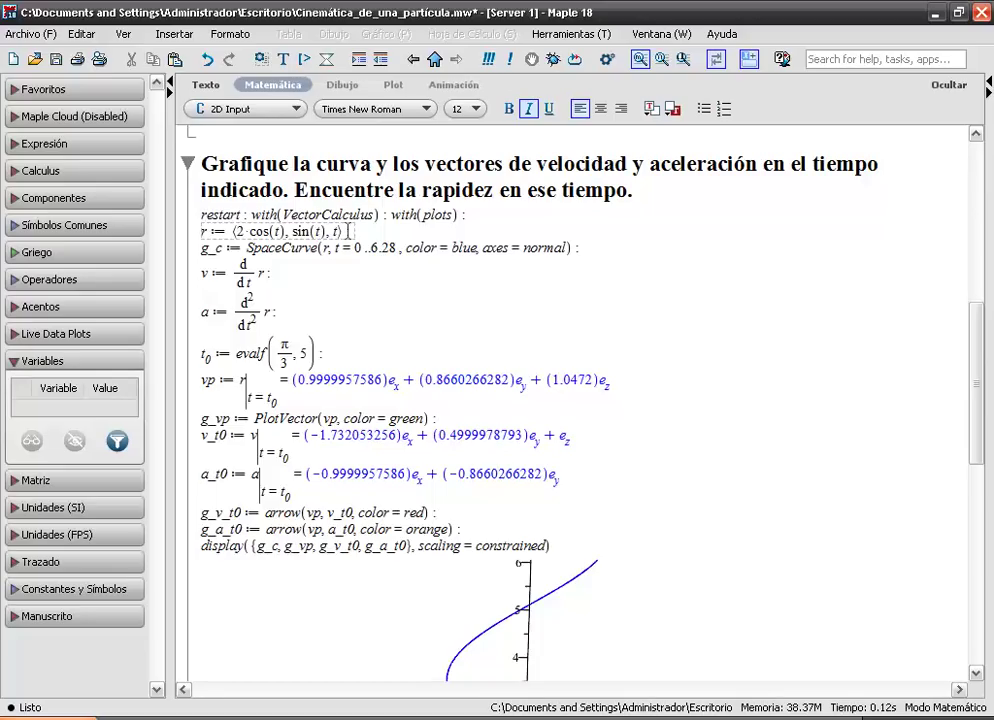
left_click(362, 226)
key("Return")
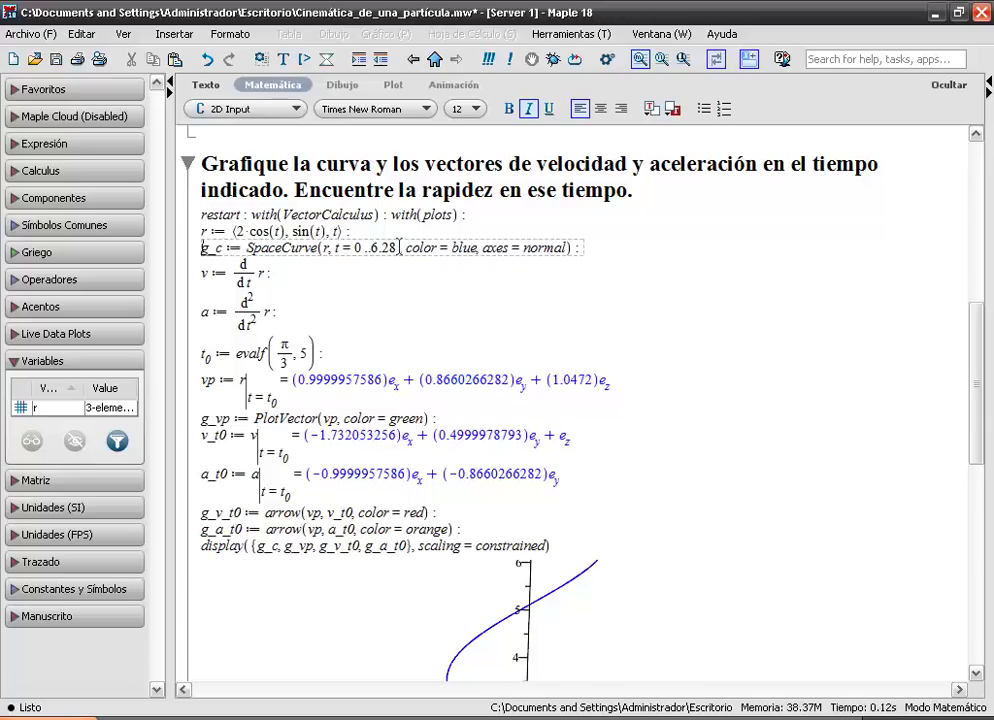
key("Return")
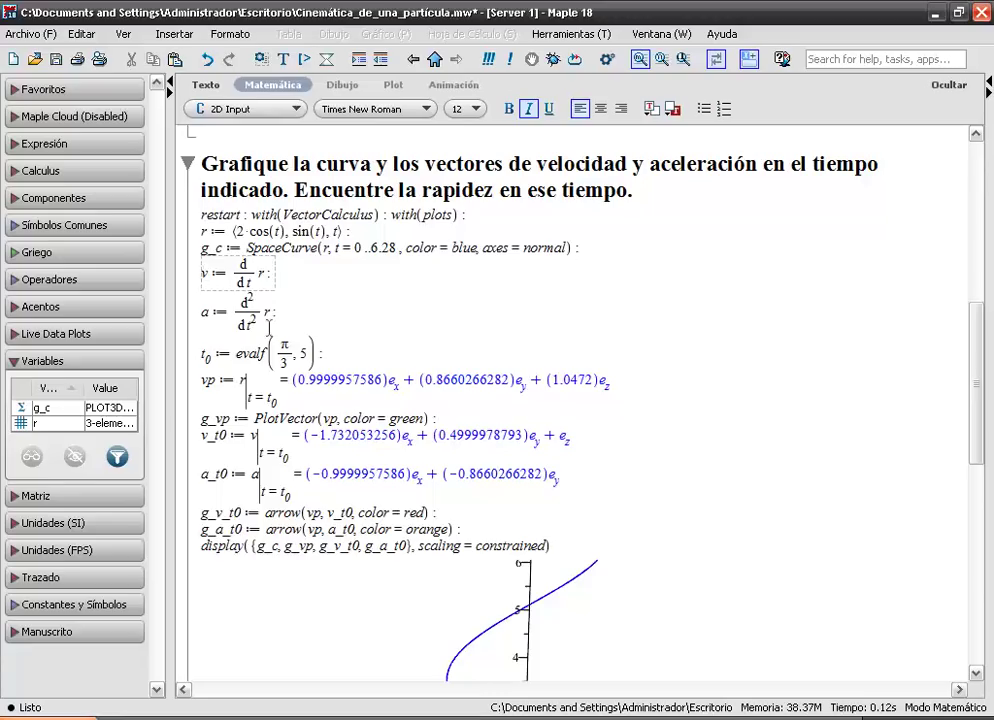
Step: View the plot stored in variable g_c, rotate it, and close the viewer
left_click(57, 409)
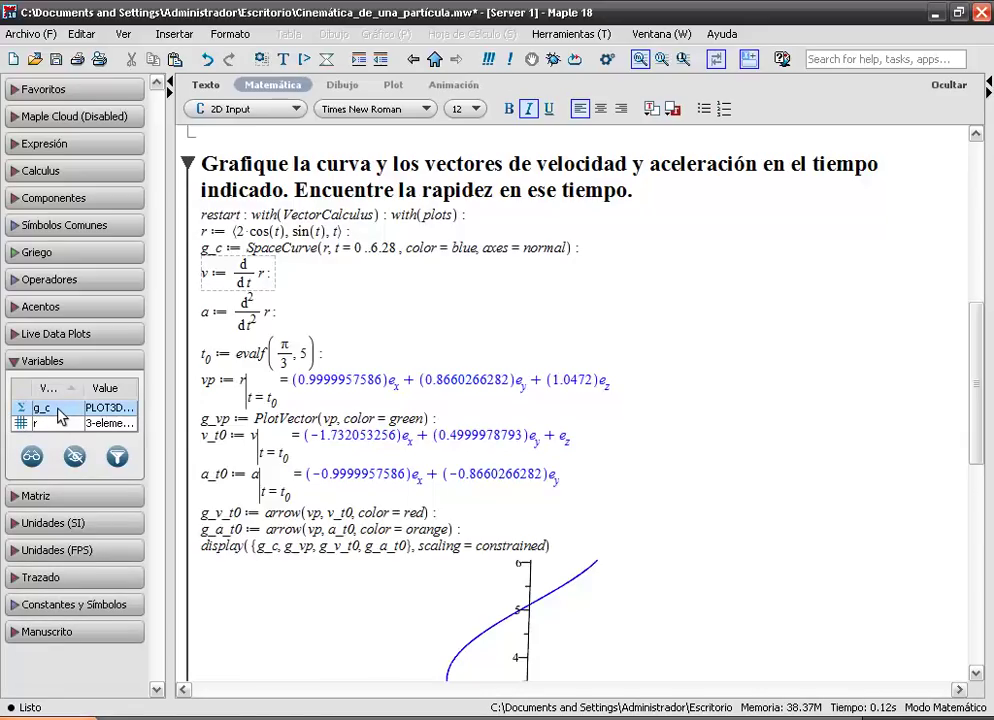
double_click(57, 409)
mouse_move(519, 427)
left_mouse_down()
mouse_move(438, 424)
mouse_move(515, 408)
mouse_move(572, 417)
mouse_move(564, 437)
mouse_move(526, 399)
mouse_move(615, 440)
mouse_move(462, 445)
mouse_move(533, 442)
left_mouse_up()
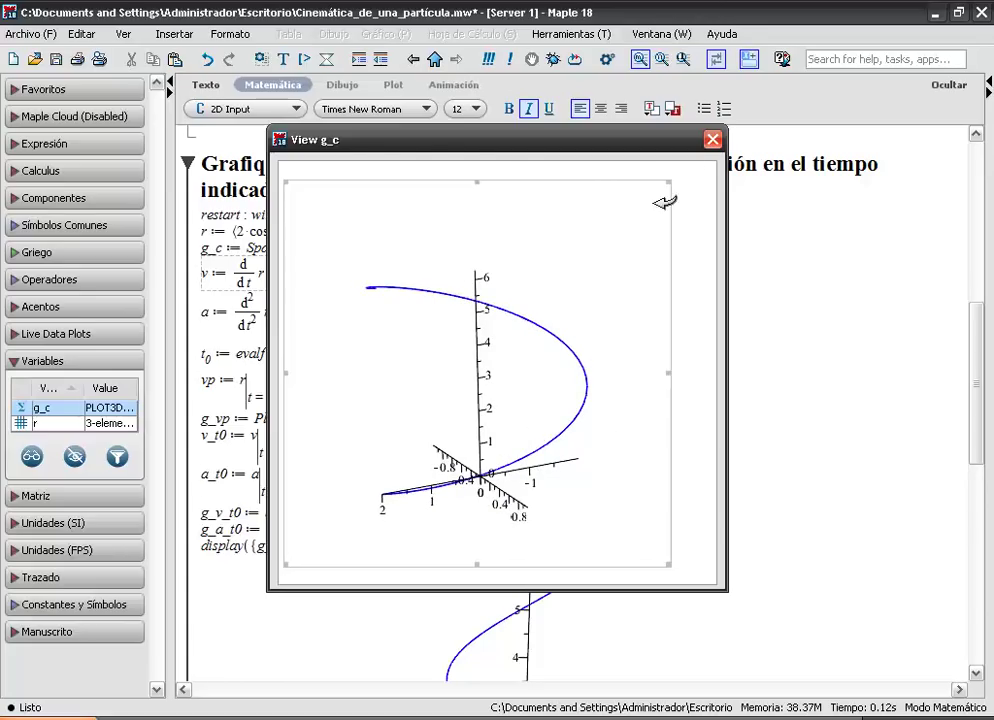
left_click(712, 140)
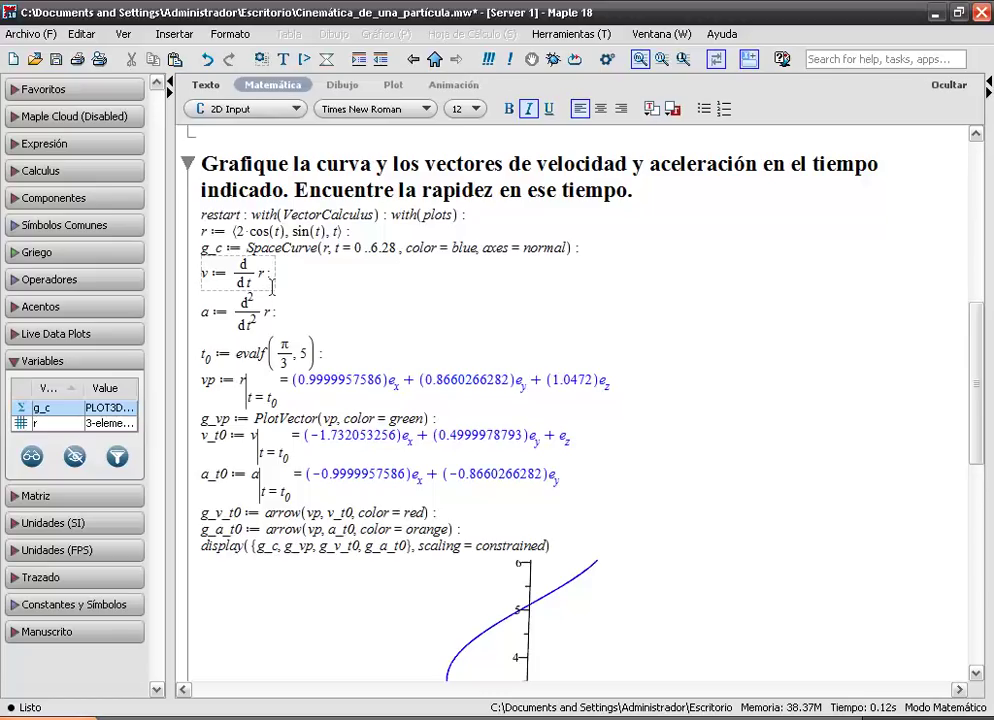
Step: Execute the definitions of velocity v, acceleration a, and time t_0 as evalf(π/3, 5)
key("Return")
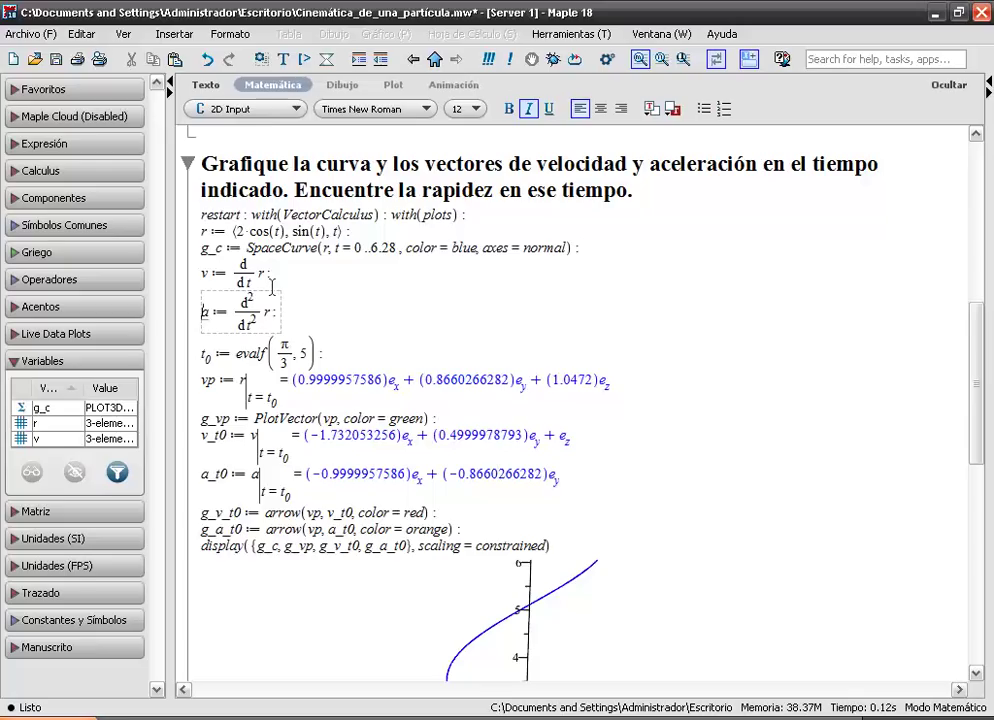
key("Return")
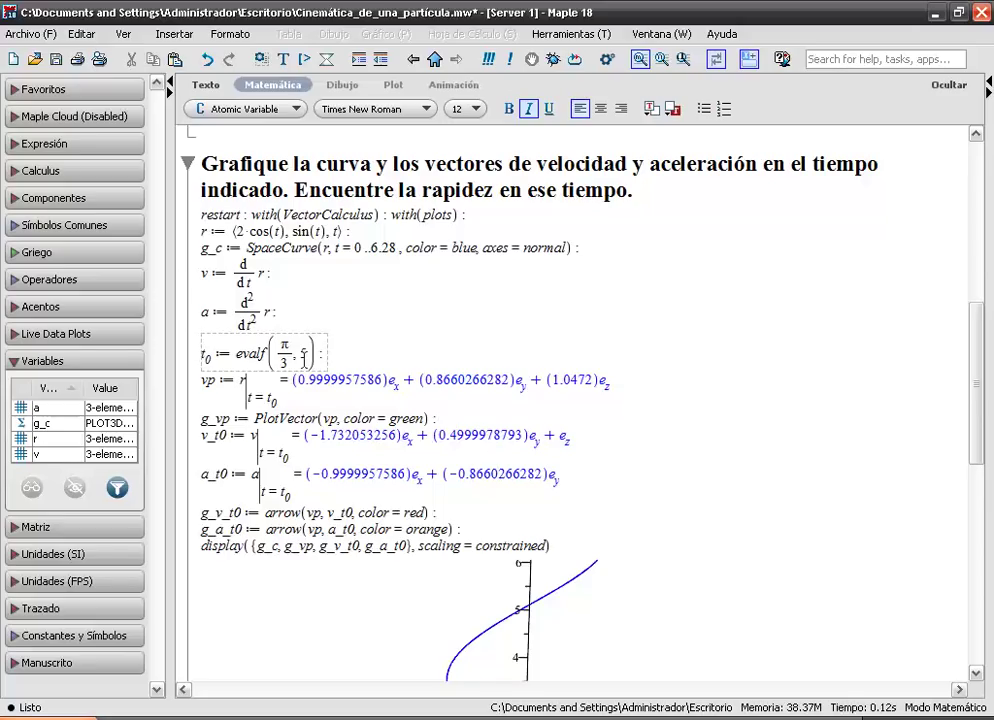
left_click(304, 357)
key("Return")
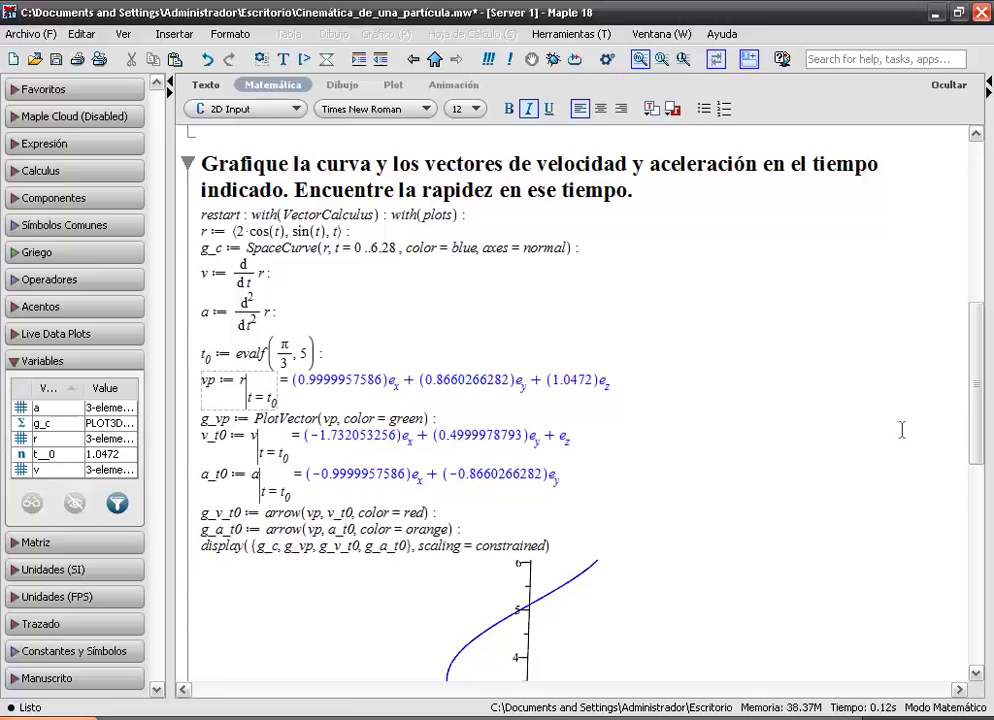
Step: Evaluate position vector vp at t = t_0 and execute the green PlotVector definition g_vp
left_click_drag(975, 390, 966, 280)
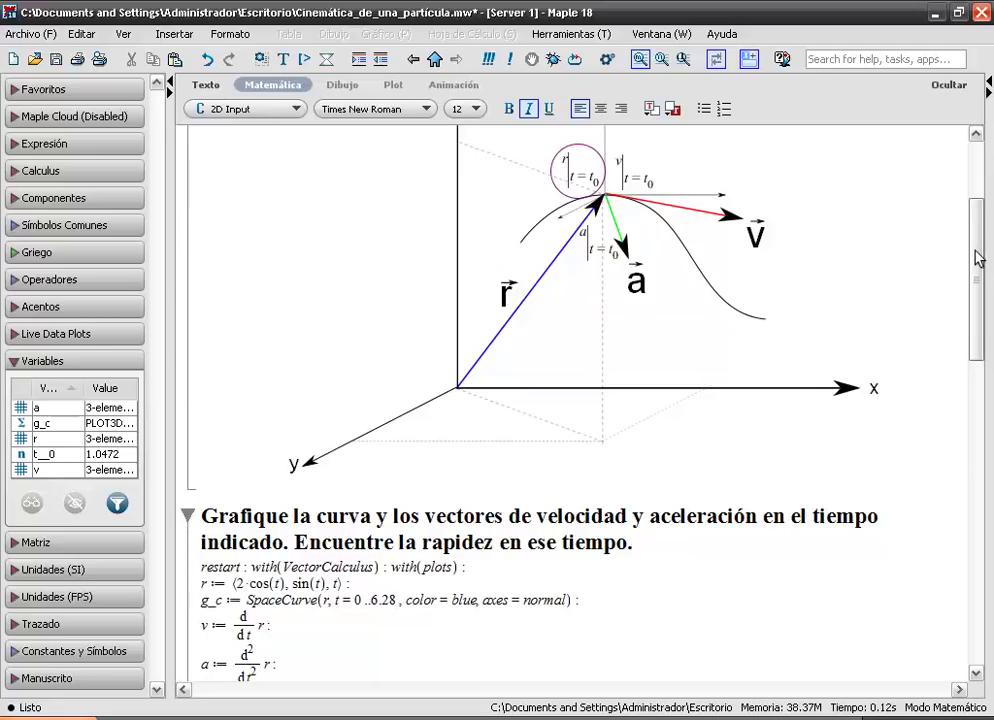
left_click_drag(978, 258, 975, 337)
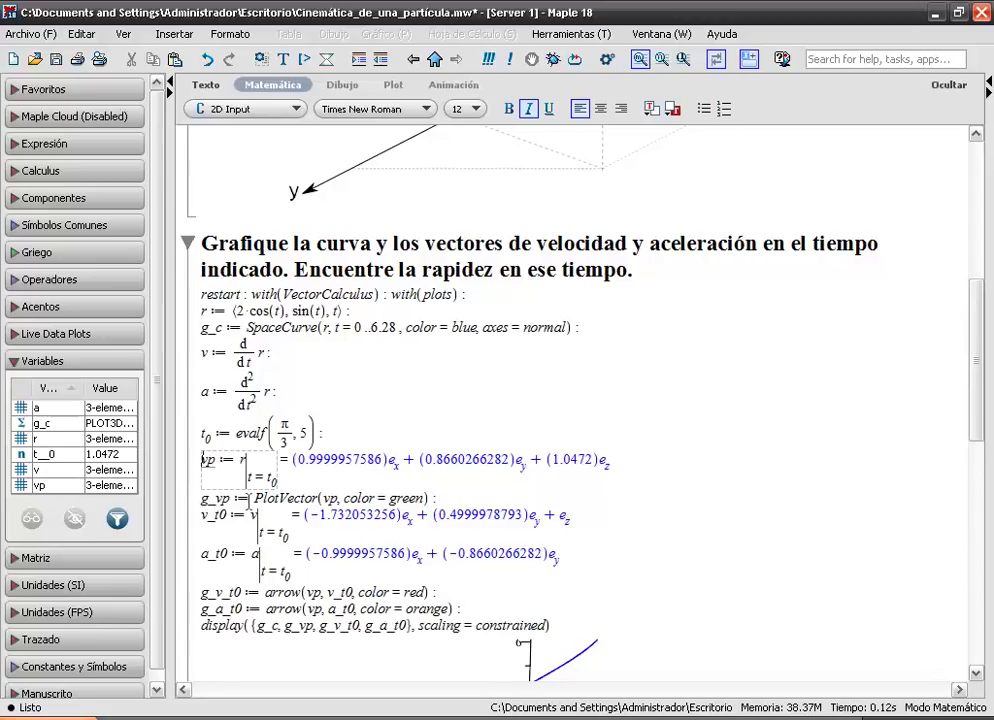
left_click(237, 498)
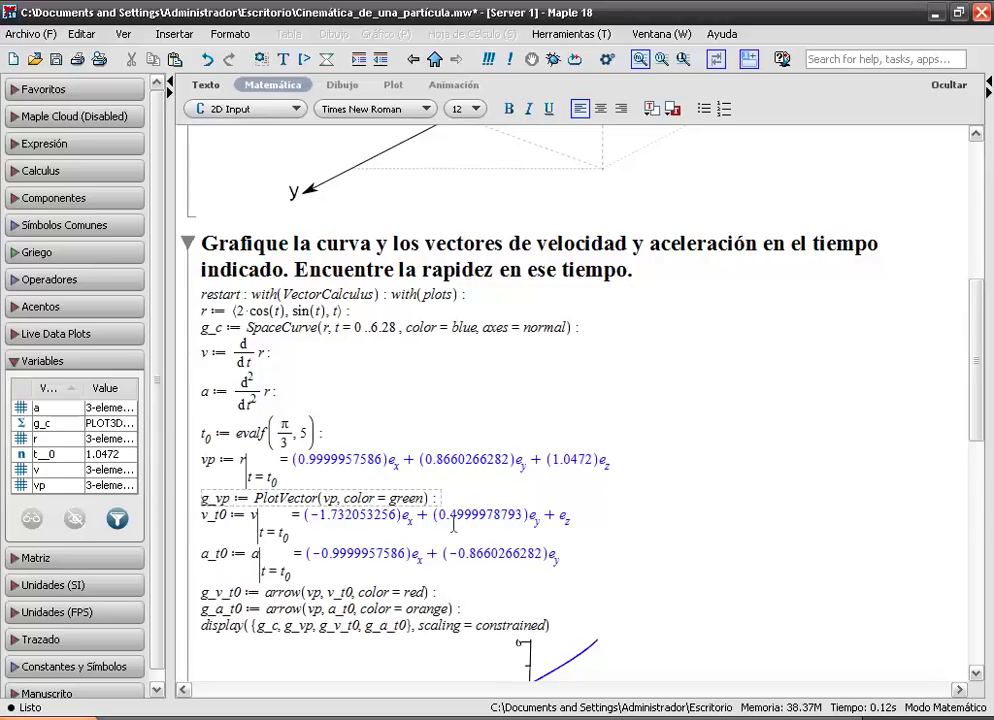
left_click_drag(973, 396, 966, 424)
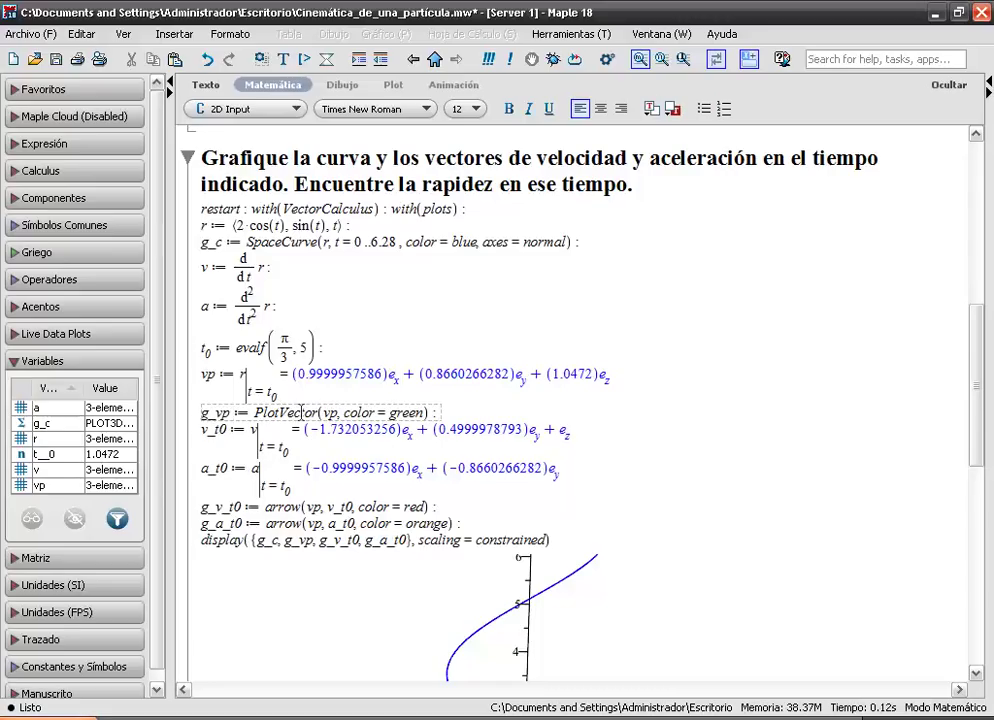
key("Return")
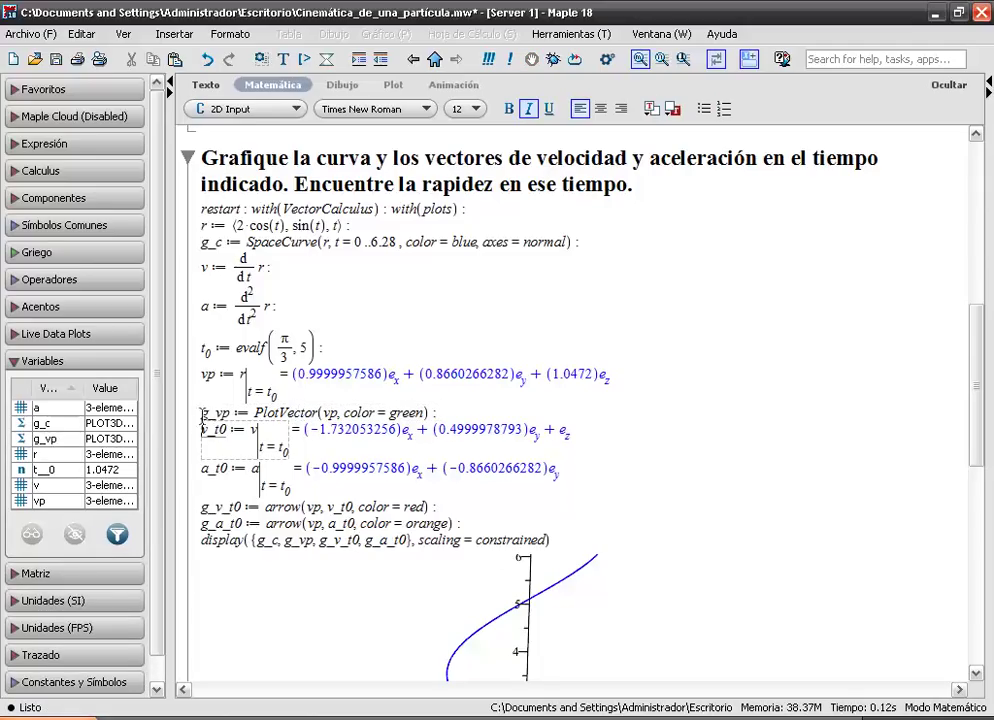
Step: View the vector plot stored in variable g_vp, rotate it, and close the viewer
left_click(59, 444)
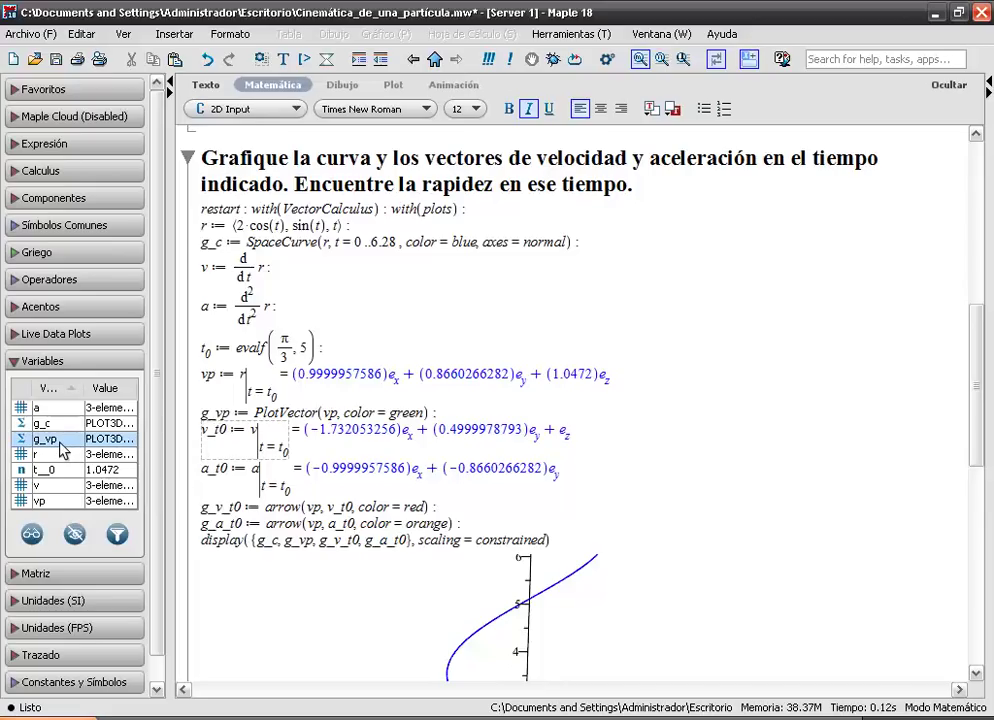
double_click(59, 447)
left_click_drag(518, 452, 545, 367)
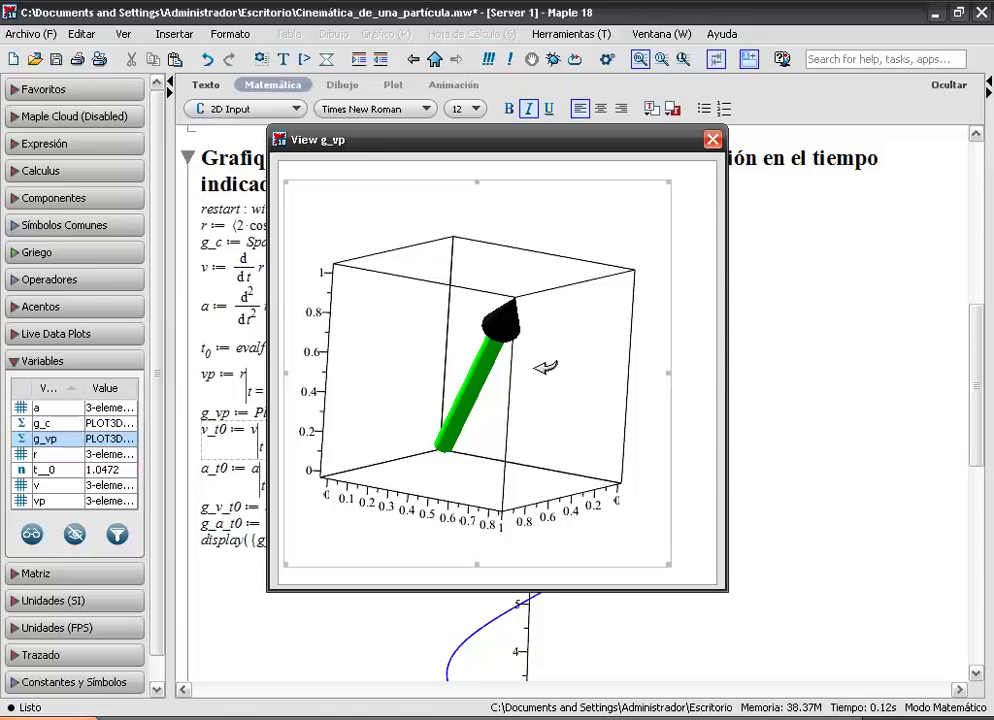
left_click_drag(399, 145, 468, 153)
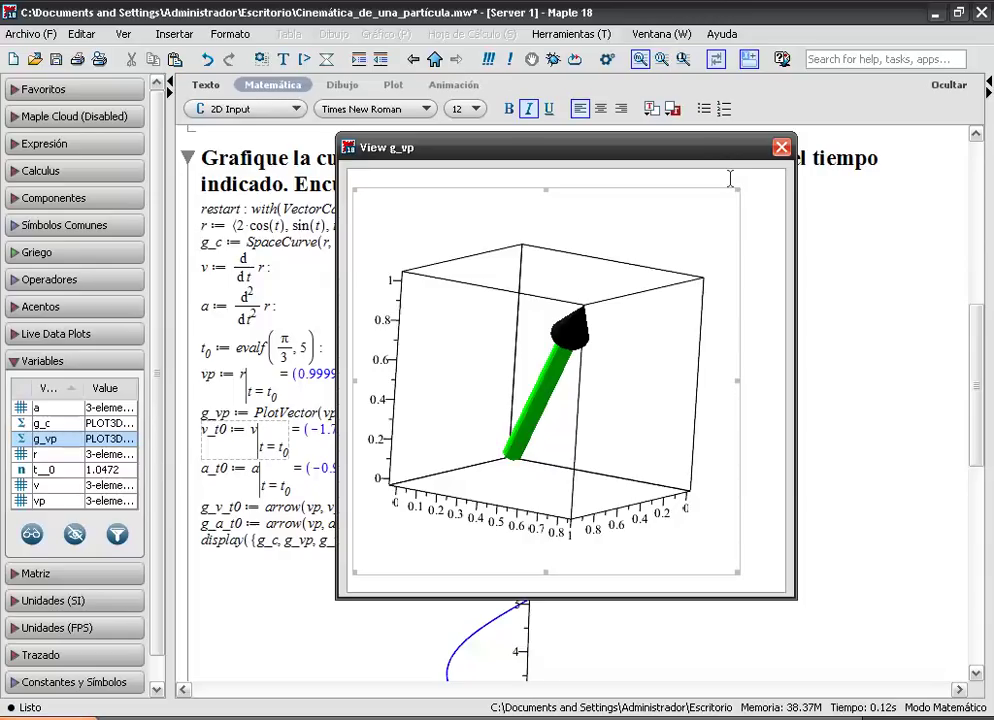
left_click(781, 148)
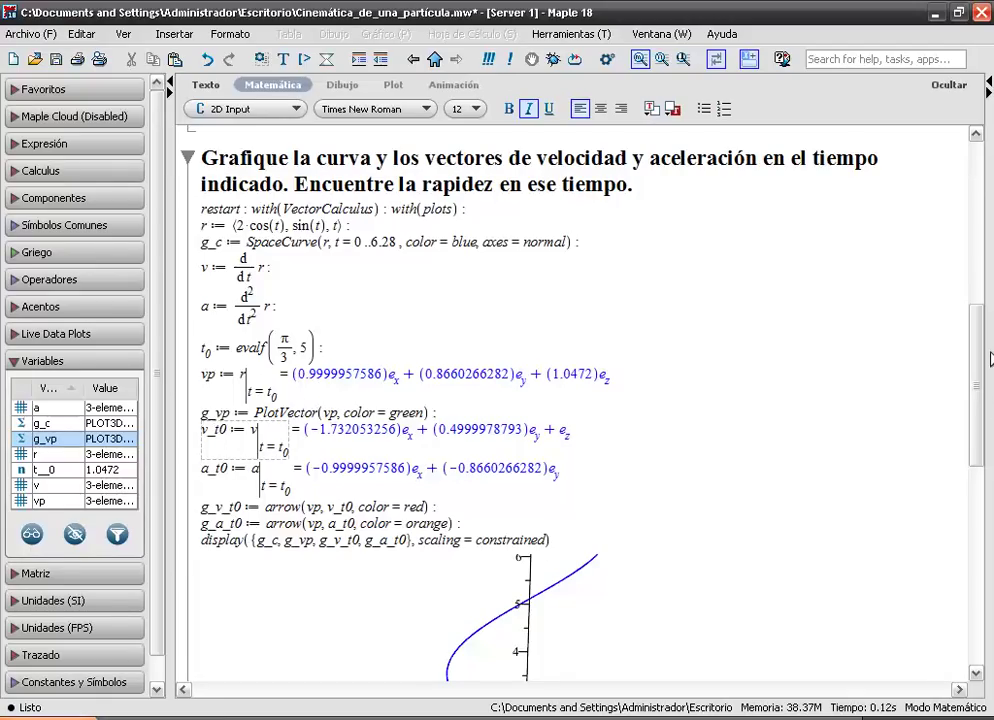
Step: Evaluate the velocity v_t0 and acceleration a_t0 at t = t_0
left_click_drag(980, 348, 980, 238)
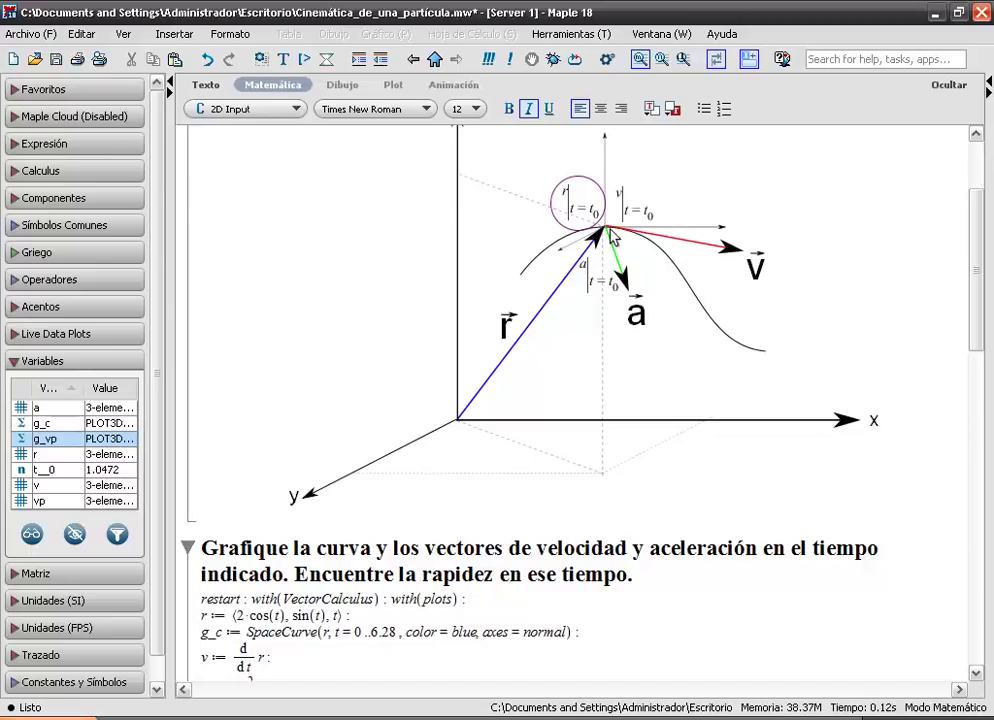
left_click_drag(978, 250, 957, 366)
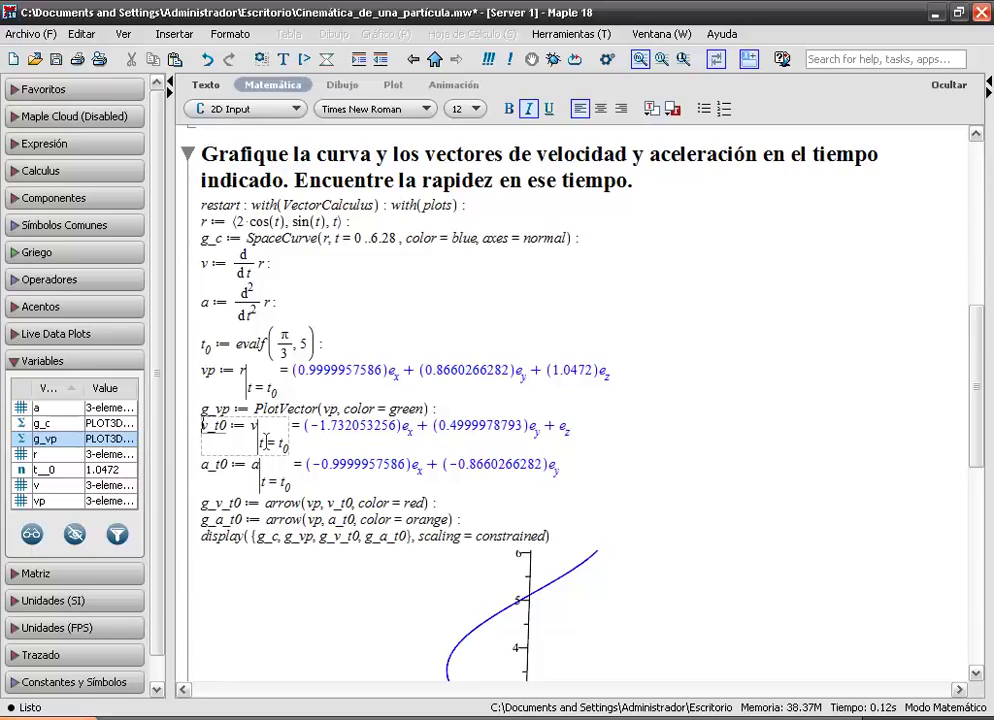
key("Down")
key("Return")
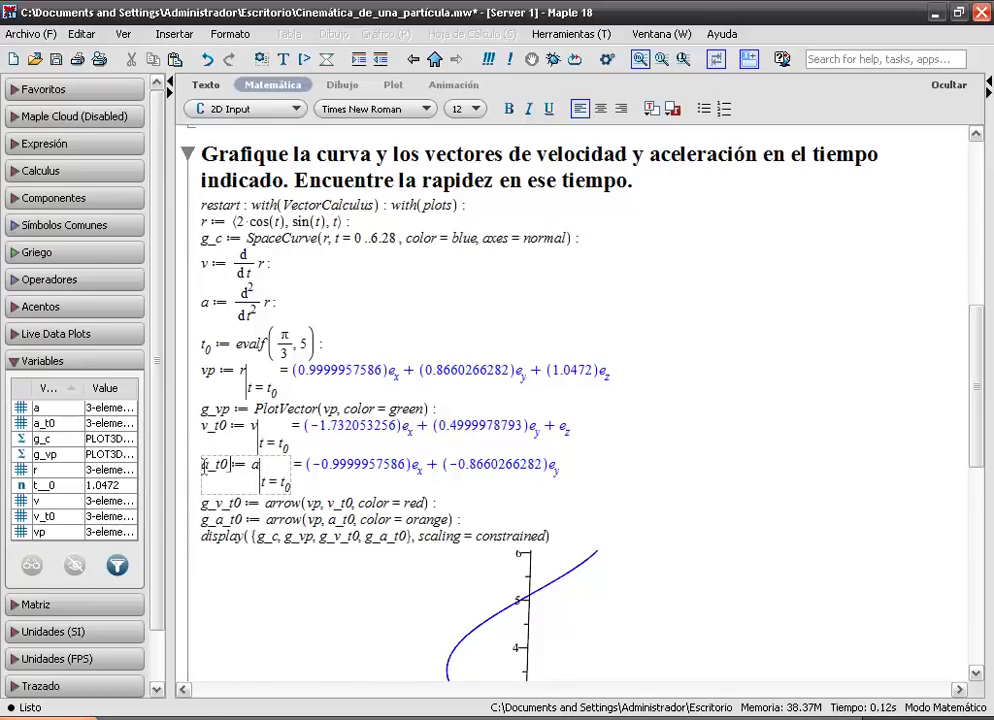
Step: Consult the r, v and a vector diagram, and execute the red velocity arrow definition g_v_t0 starting at vp
left_click_drag(976, 377, 976, 374)
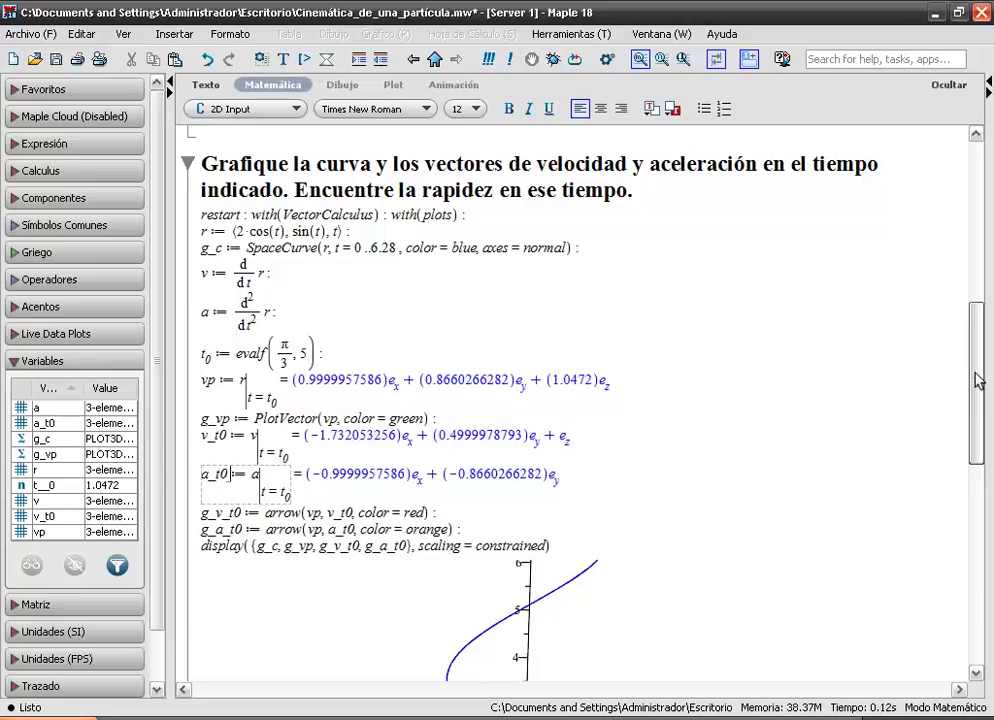
left_click_drag(978, 375, 967, 271)
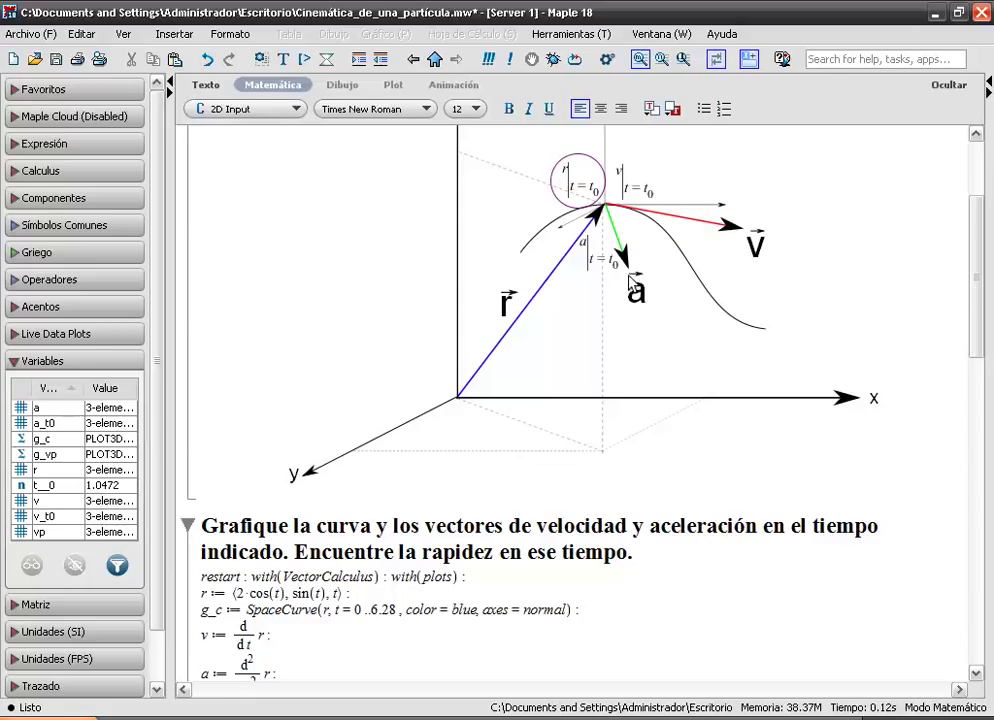
left_click_drag(980, 308, 982, 410)
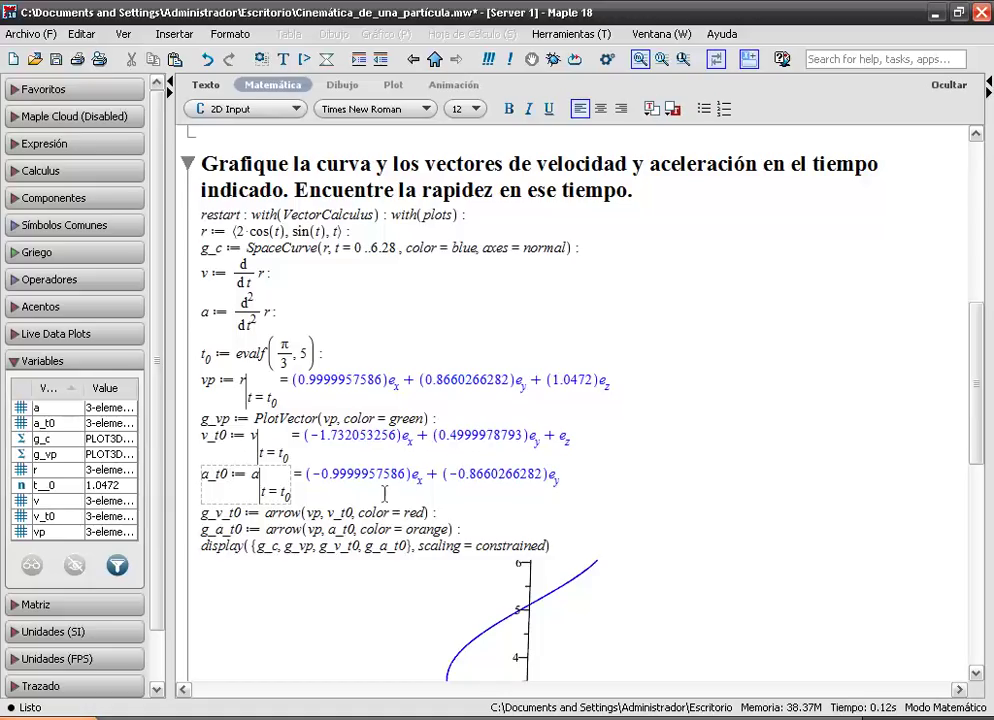
left_click(293, 513)
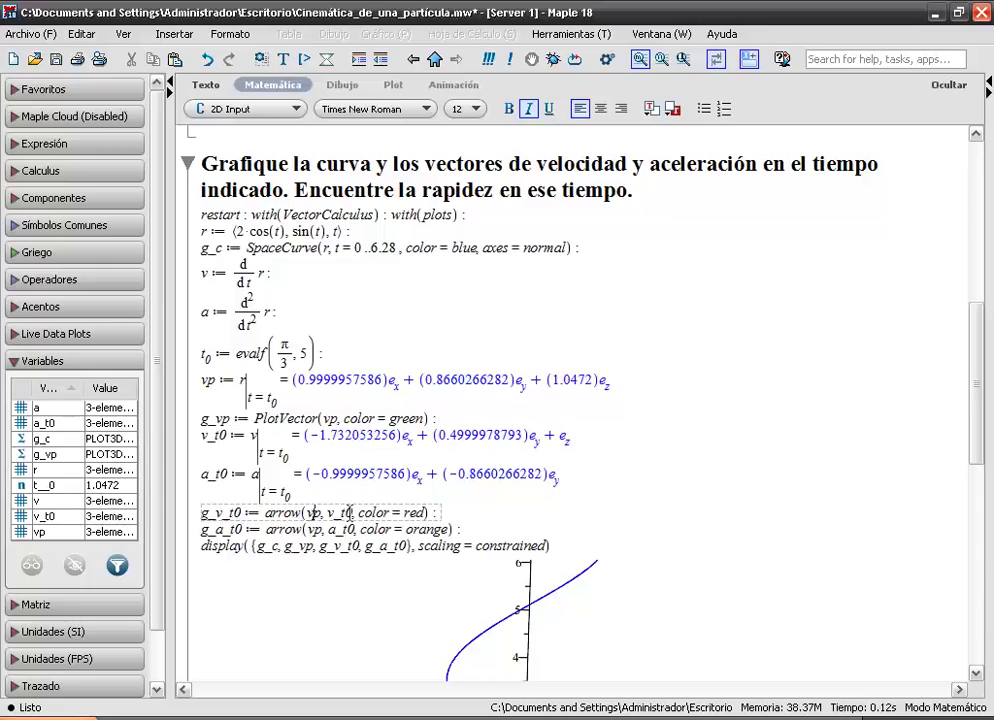
key("Return")
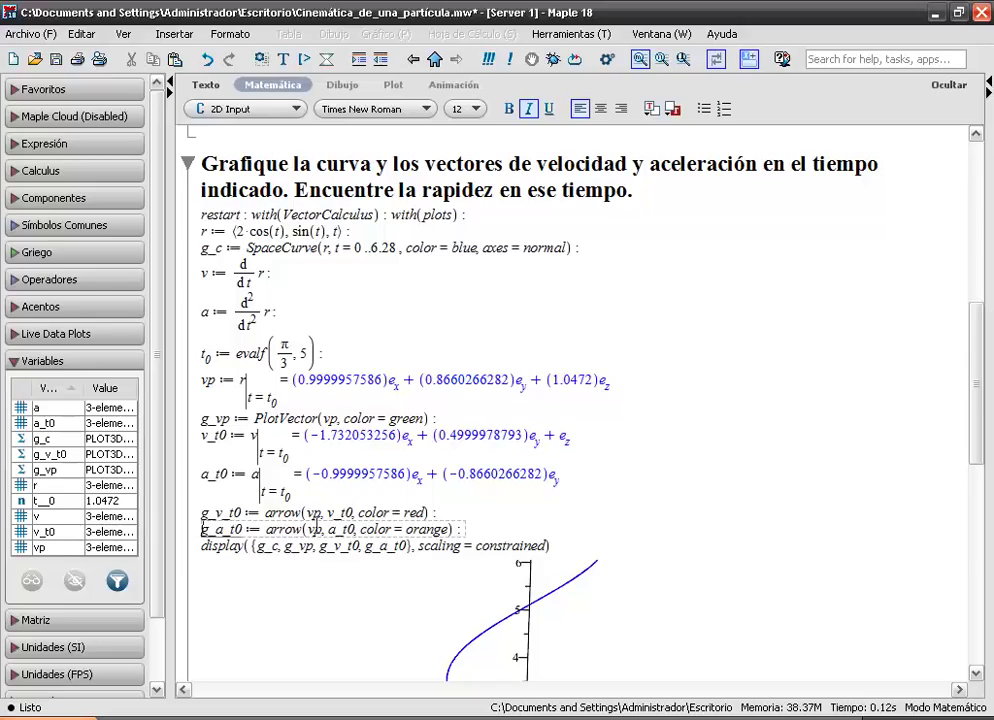
double_click(312, 529)
left_click(318, 511)
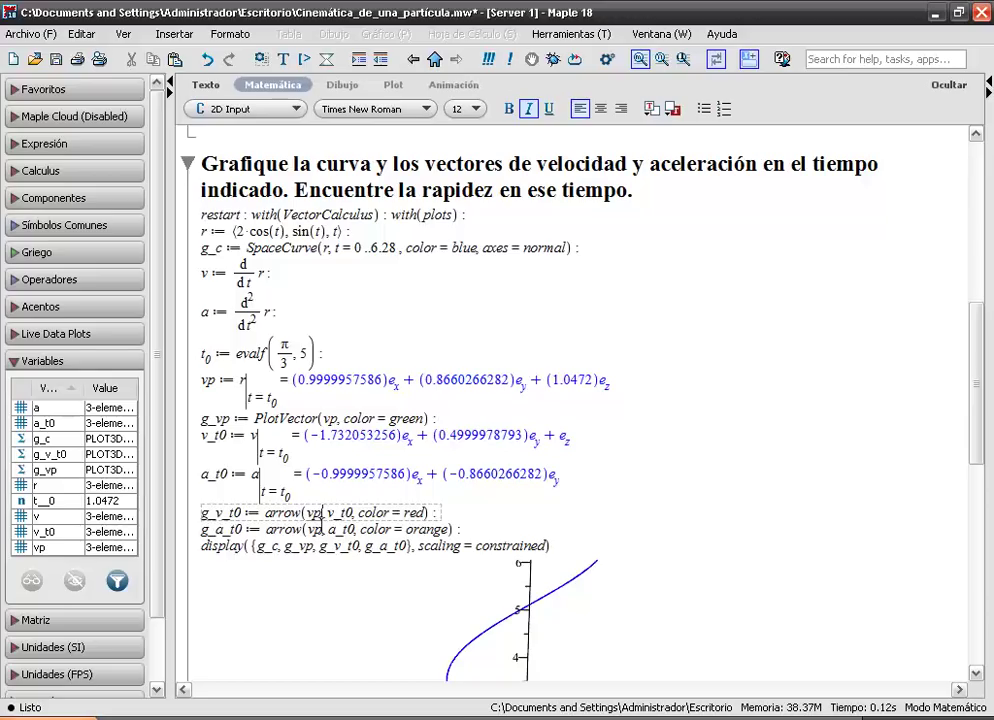
left_click(241, 264)
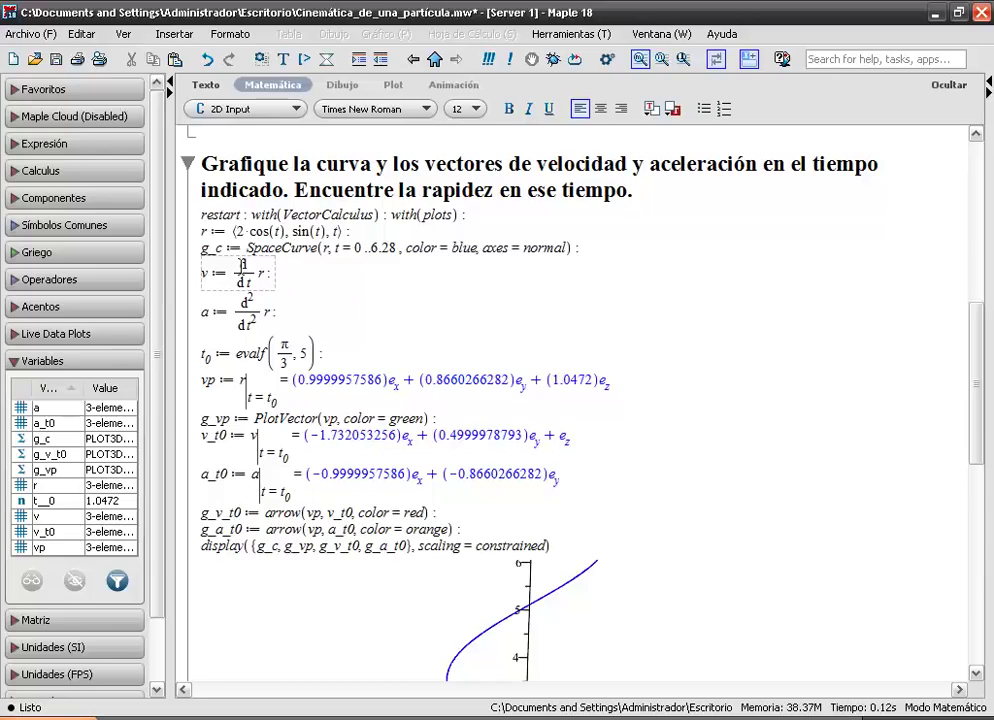
left_click(242, 318)
Step: Execute the orange acceleration arrow g_a_t0 and display g_c, g_vp, g_v_t0 and g_a_t0 together with constrained scaling
left_click(362, 512)
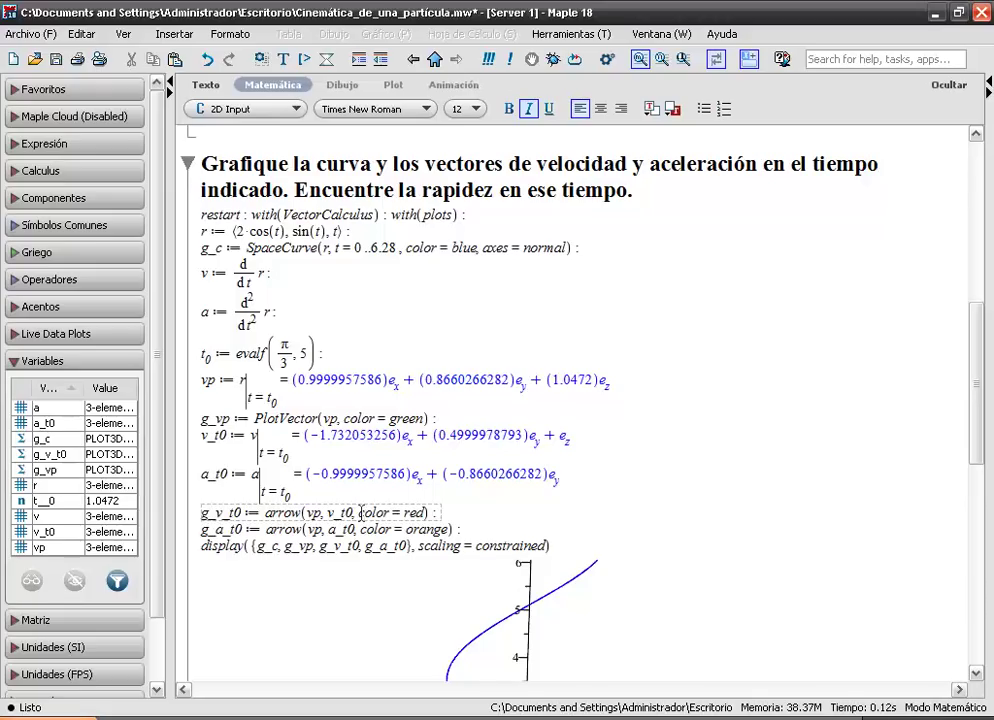
key("Down")
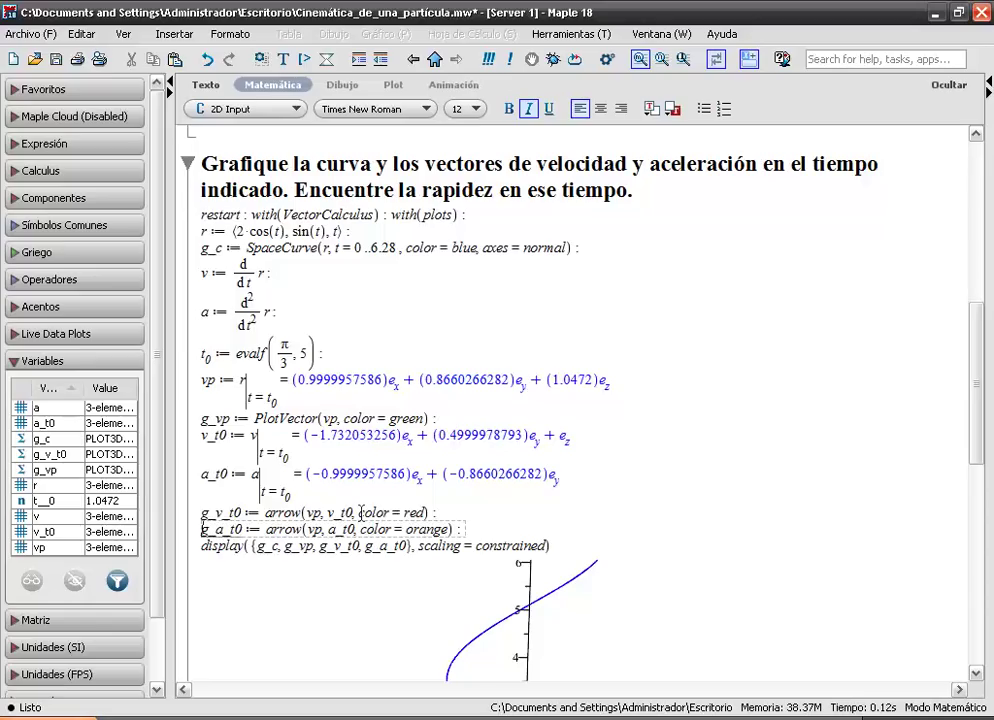
key("Return")
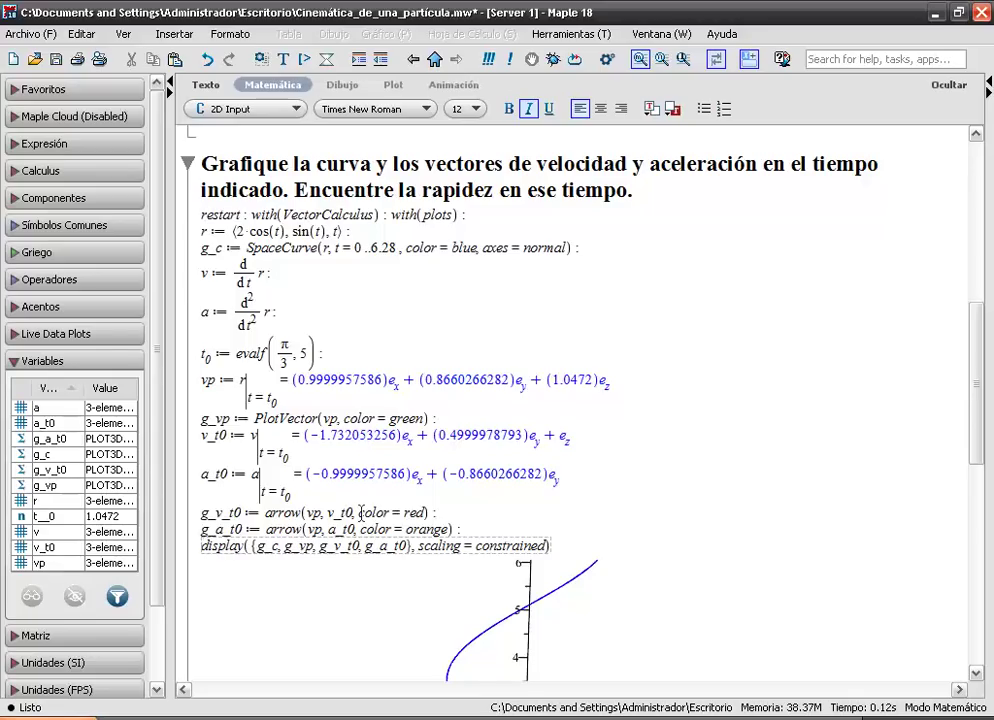
key("Return")
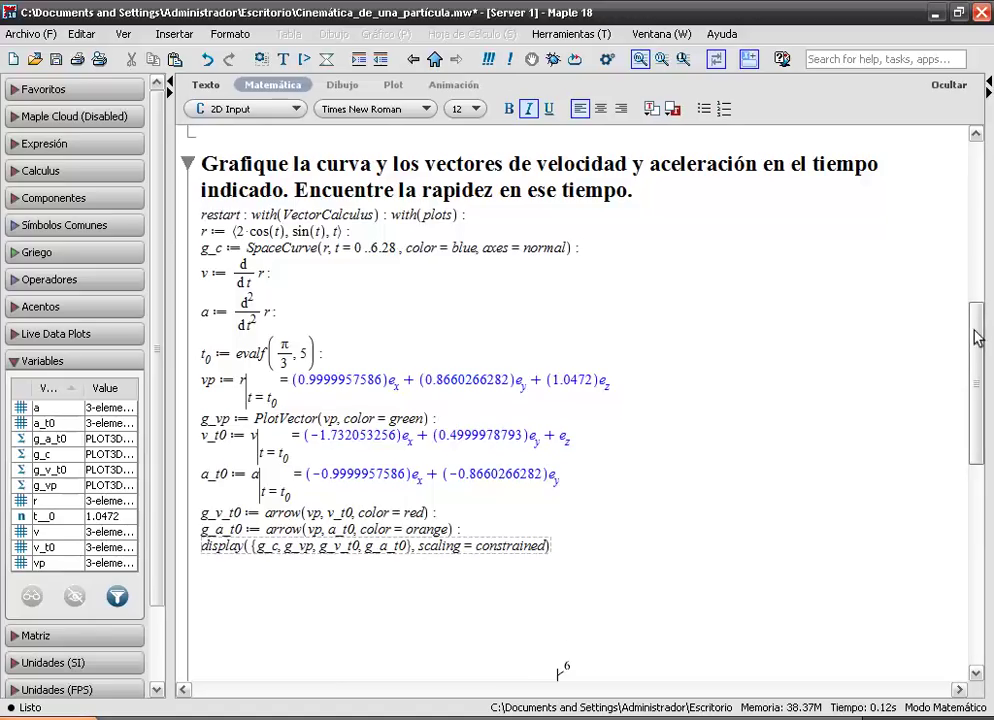
Step: Rotate the combined curve and vector plot, enlarge it, and pan it to bring the arrows and origin into view
scroll(850, 430, "down", 5)
left_click_drag(500, 465, 458, 448)
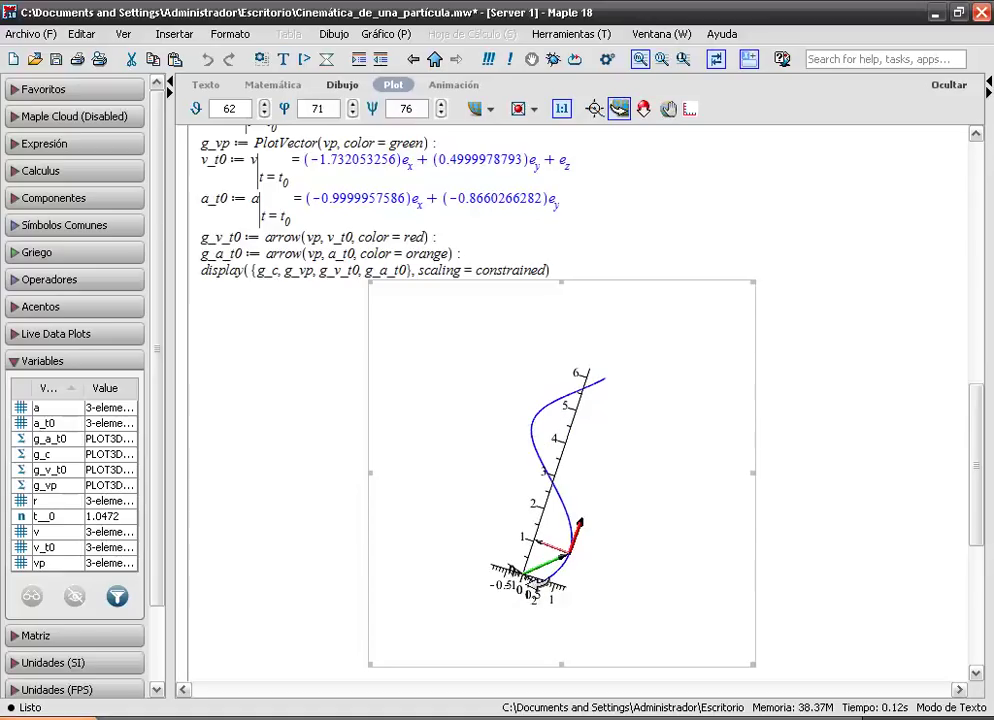
left_click_drag(577, 599, 570, 567)
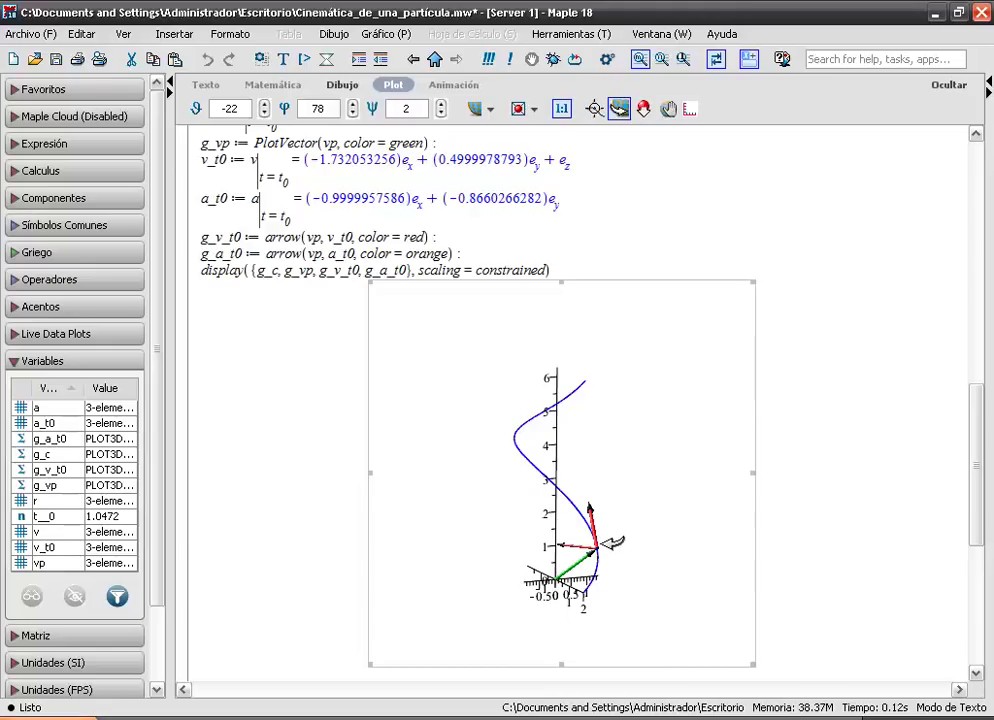
left_click(643, 108)
left_click_drag(580, 517, 582, 493)
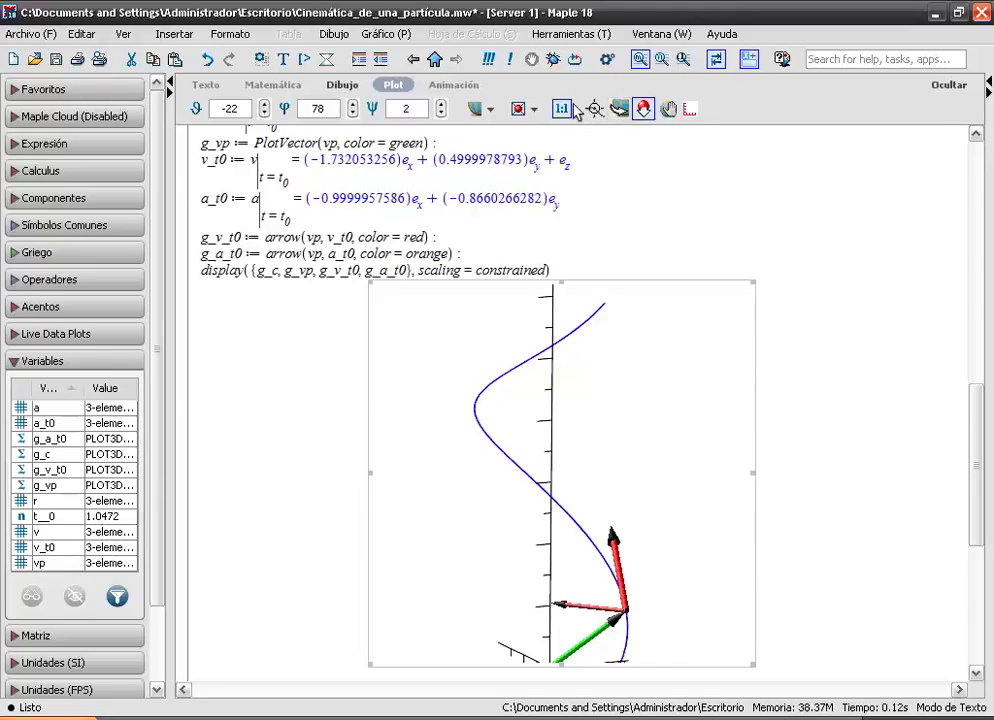
left_click(669, 108)
left_click_drag(626, 433, 617, 275)
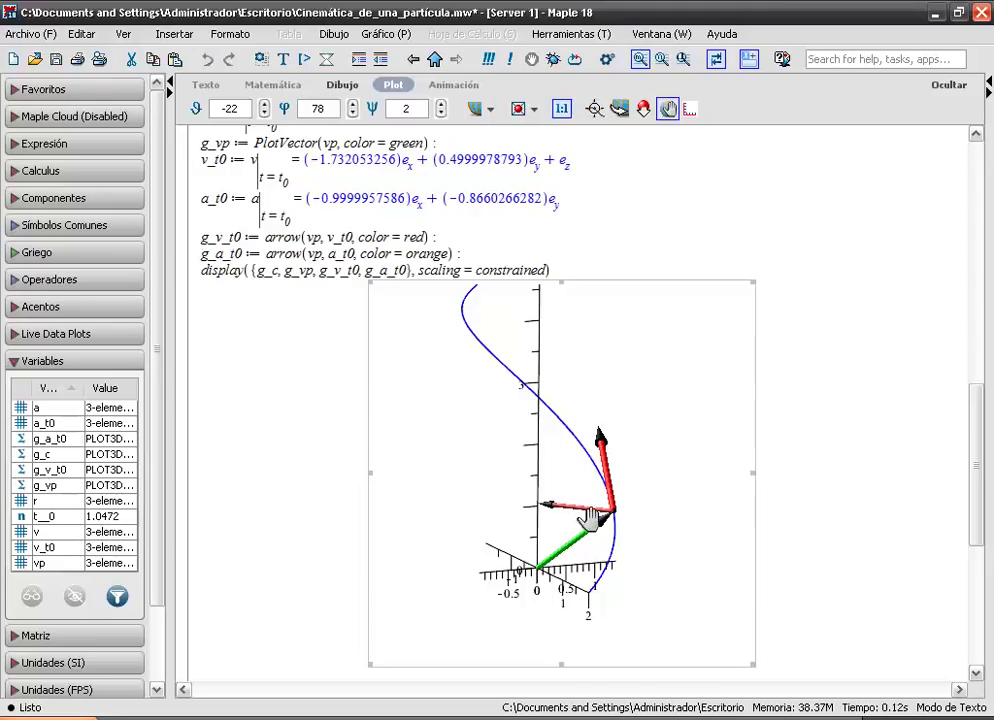
Step: Rotate the enlarged plot to examine the position, velocity and acceleration arrows from another angle
left_click(619, 108)
mouse_move(627, 536)
left_mouse_down()
mouse_move(601, 538)
mouse_move(631, 526)
left_mouse_up()
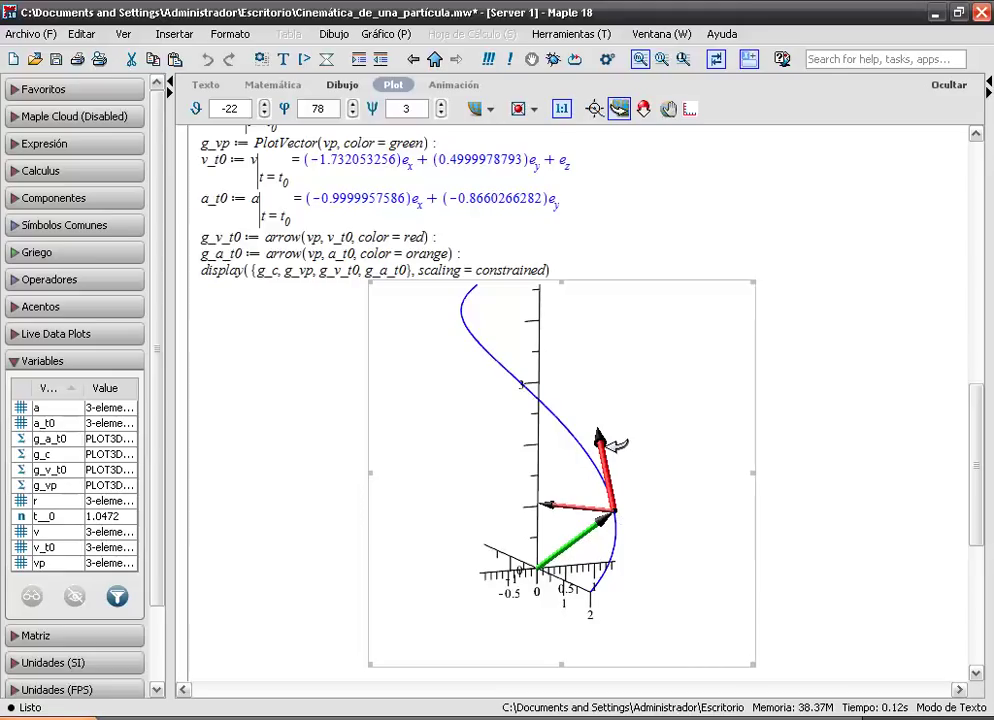
left_click_drag(629, 518, 566, 538)
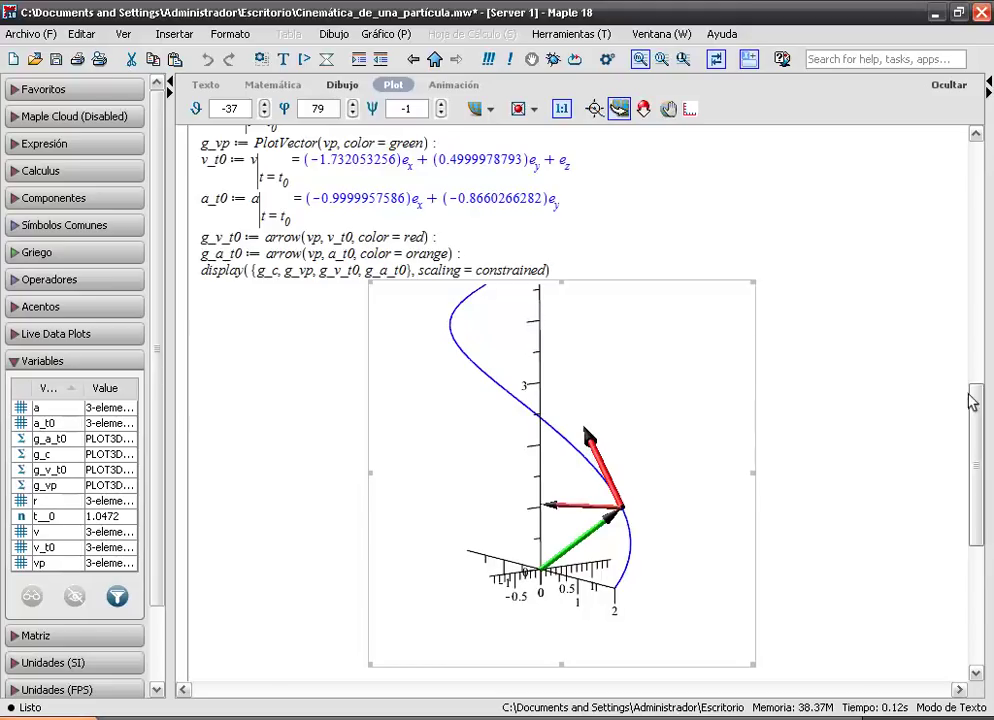
Step: Expand the section on finding the tangential and normal scalar components of acceleration for t>=0
left_click_drag(972, 406, 983, 492)
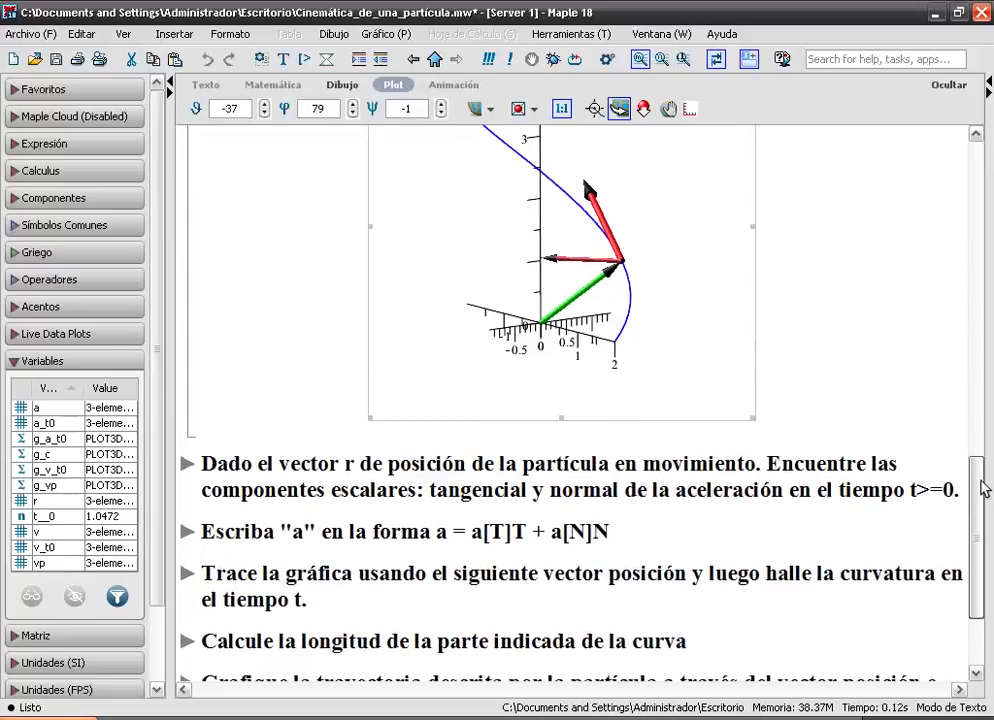
left_click(188, 464)
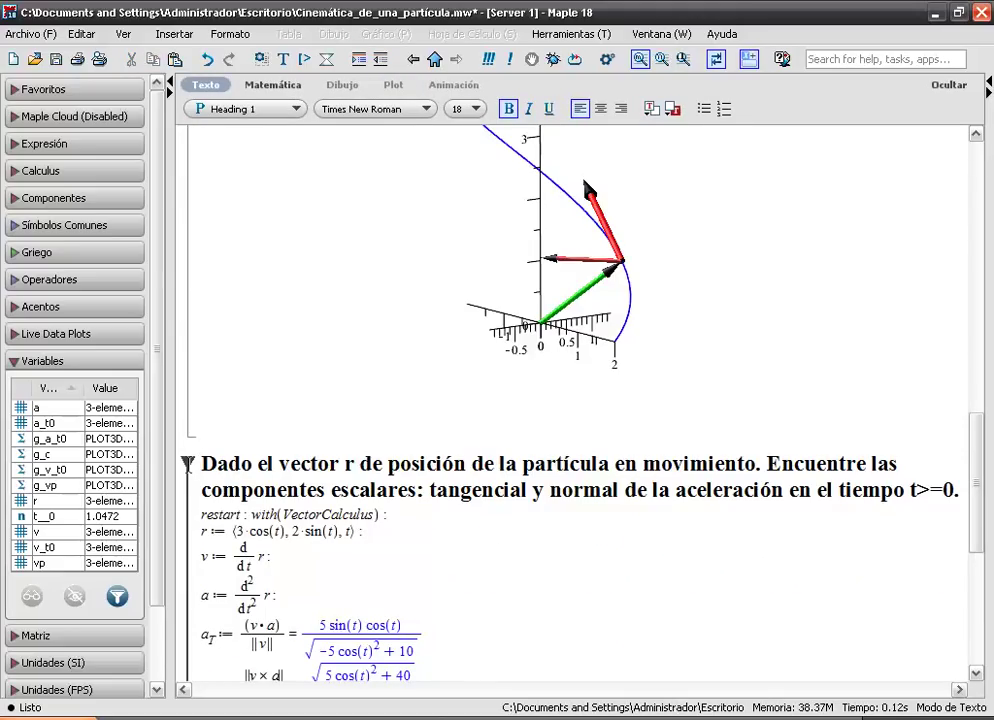
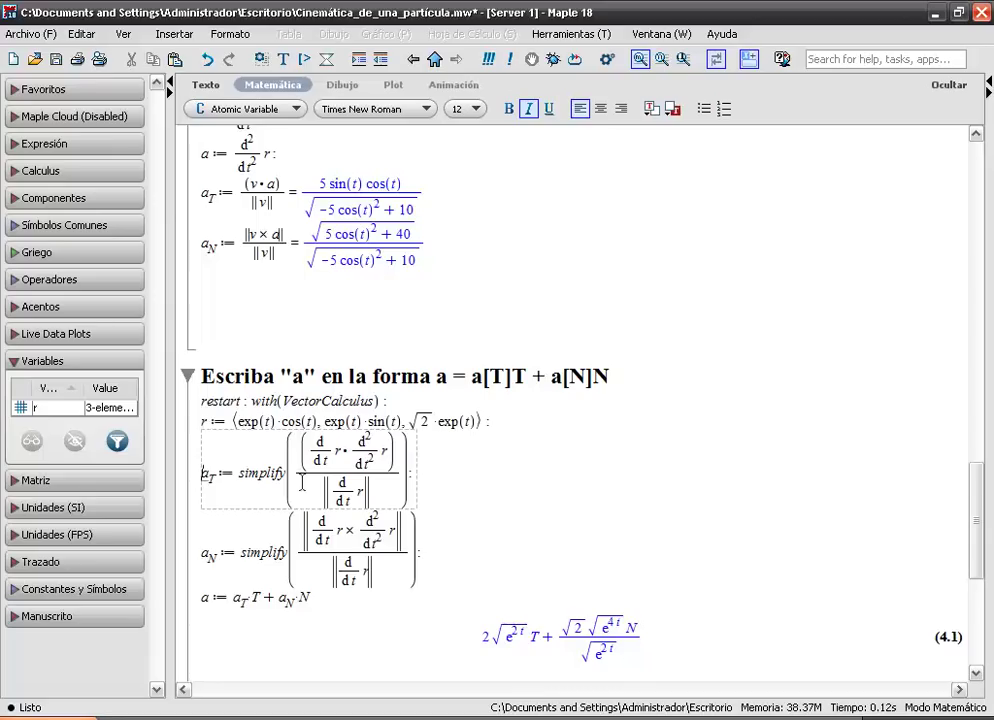
Step: Execute the simplified a_T and a_N definitions and evaluate a := a_T·T + a_N·N with its result inline
key("Return")
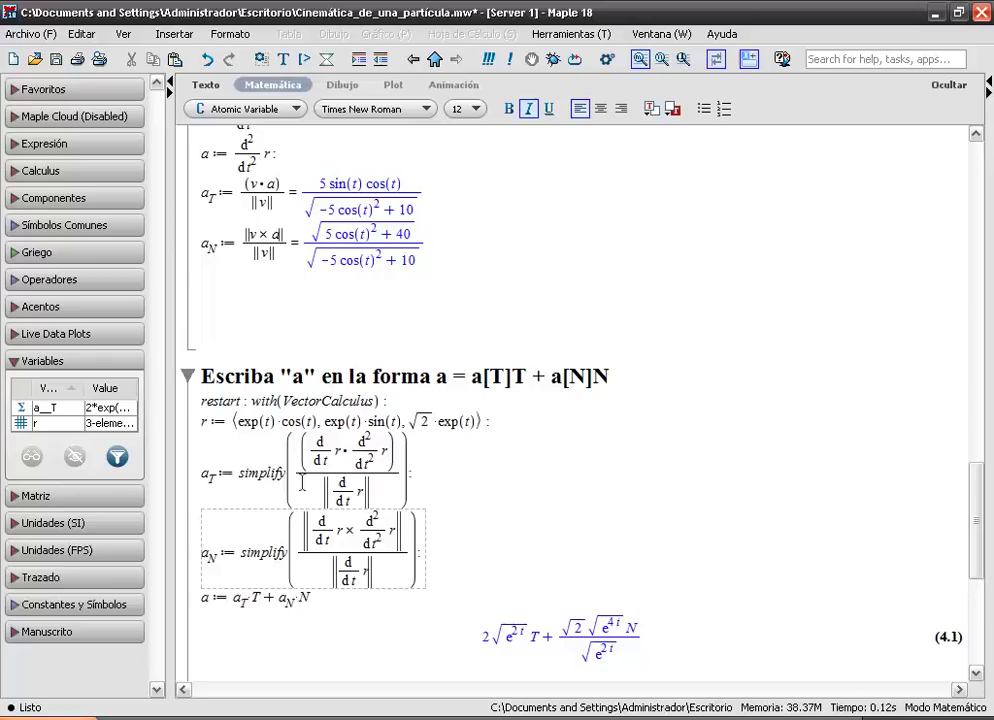
key("Return")
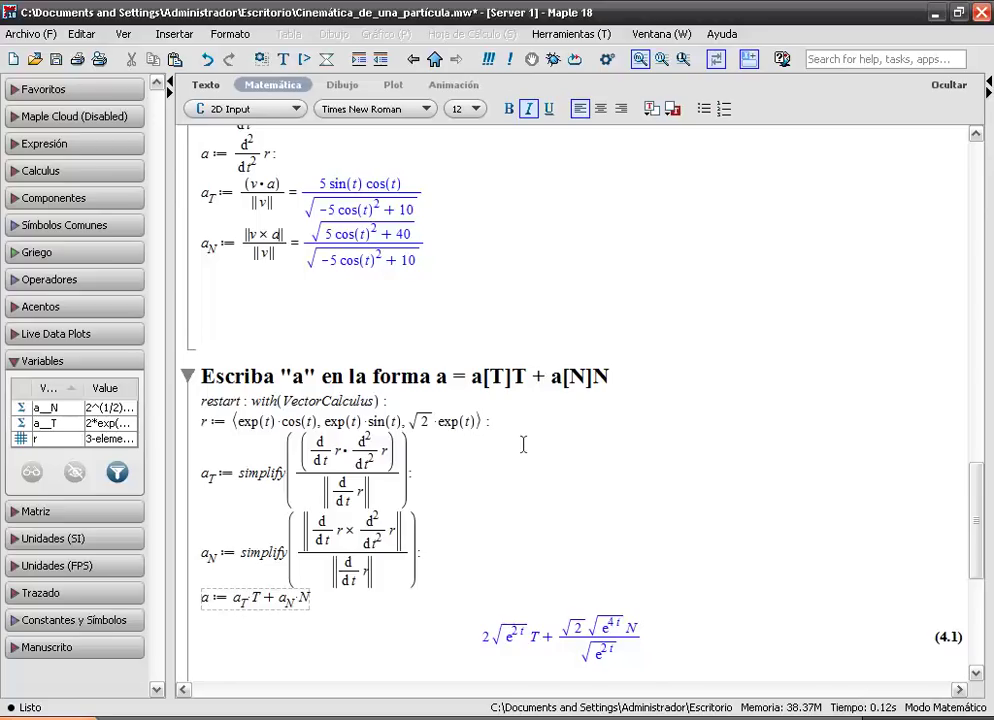
key("ctrl+equal")
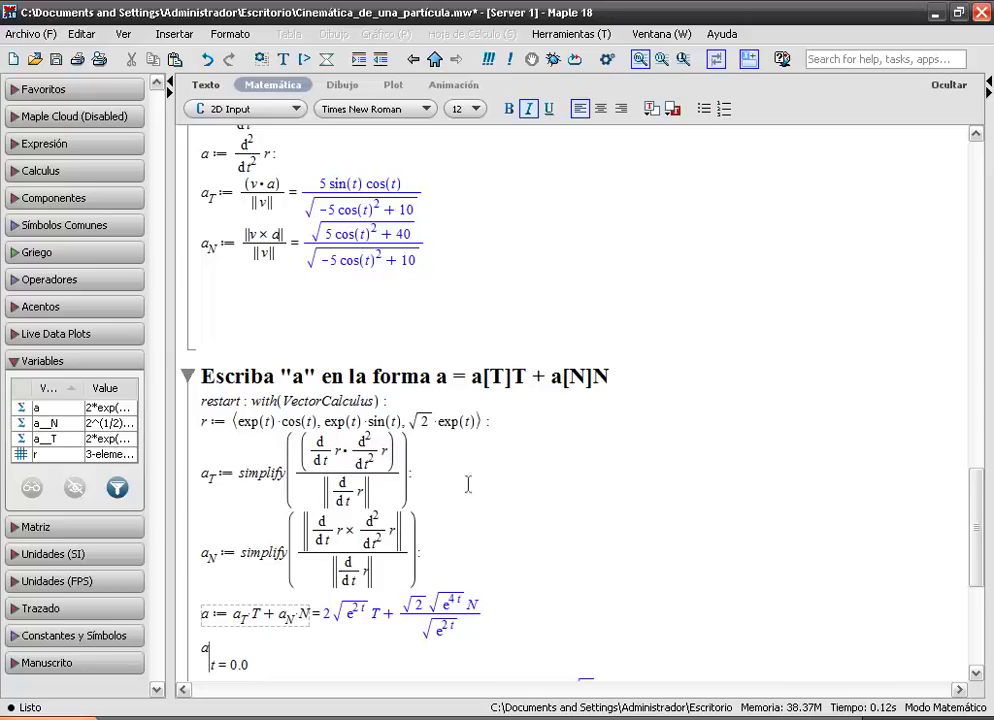
key("Home")
key("Return")
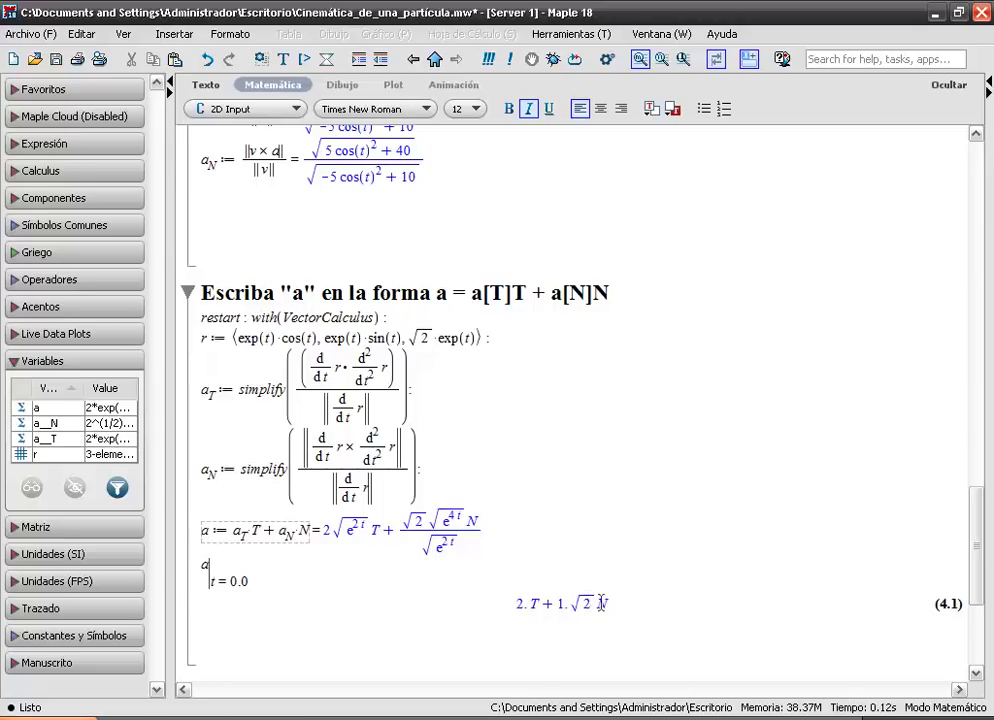
Step: Evaluate the acceleration a at t = 0.0 with its result inline
left_click(233, 582)
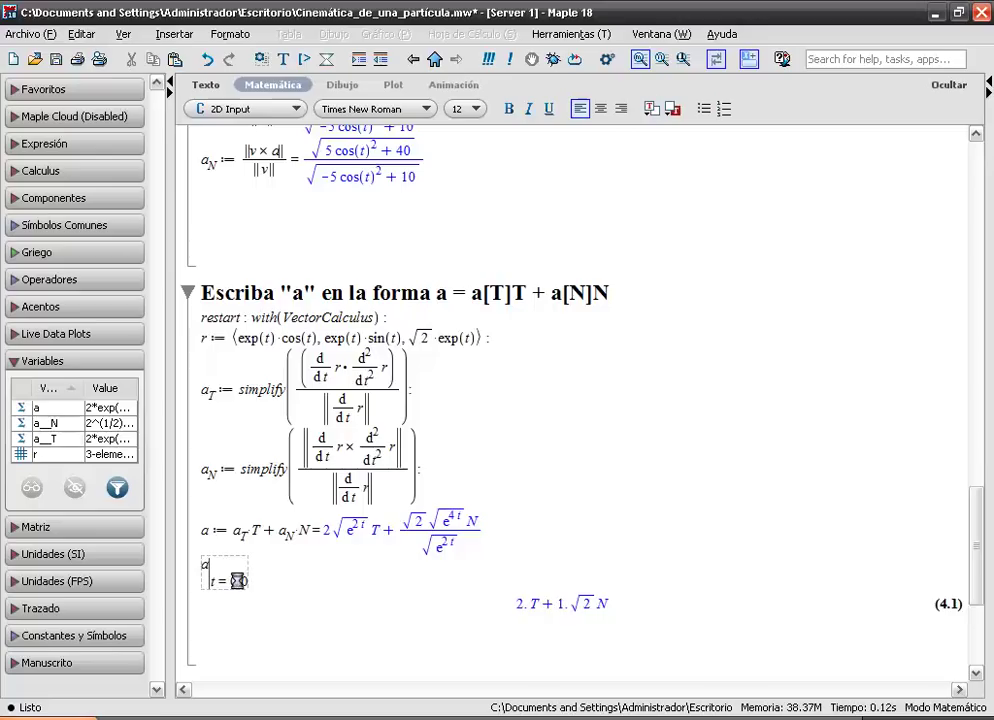
key("ctrl+equal")
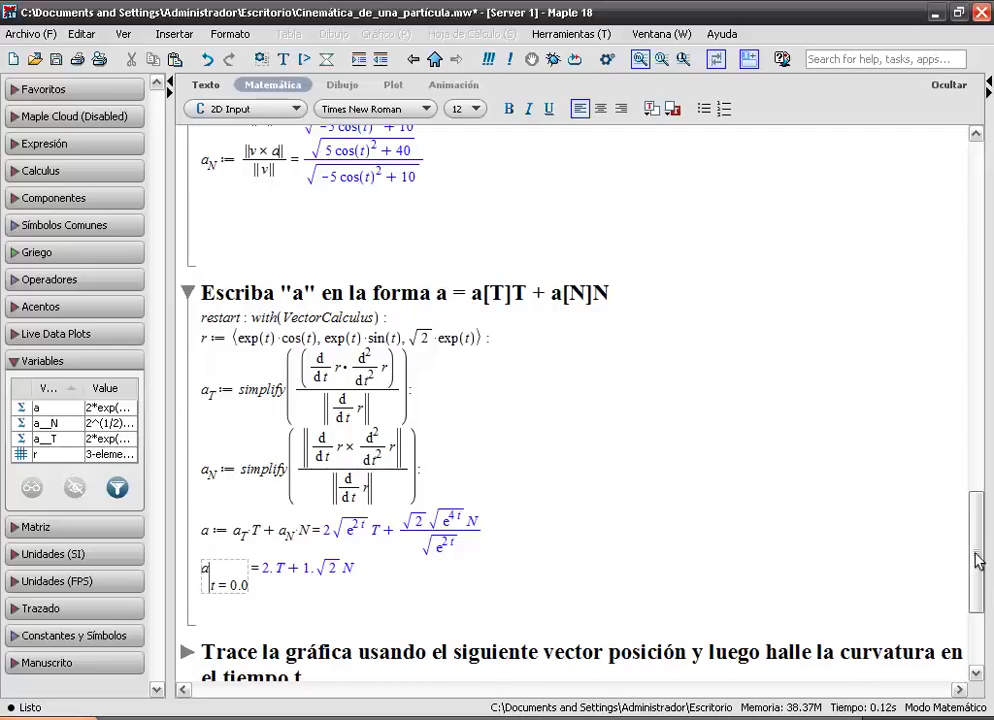
Step: Expand the curvature section and execute its restart line and the position vector r := ⟨exp(−t), exp(t), 0⟩
left_click_drag(979, 559, 979, 692)
left_click(187, 418)
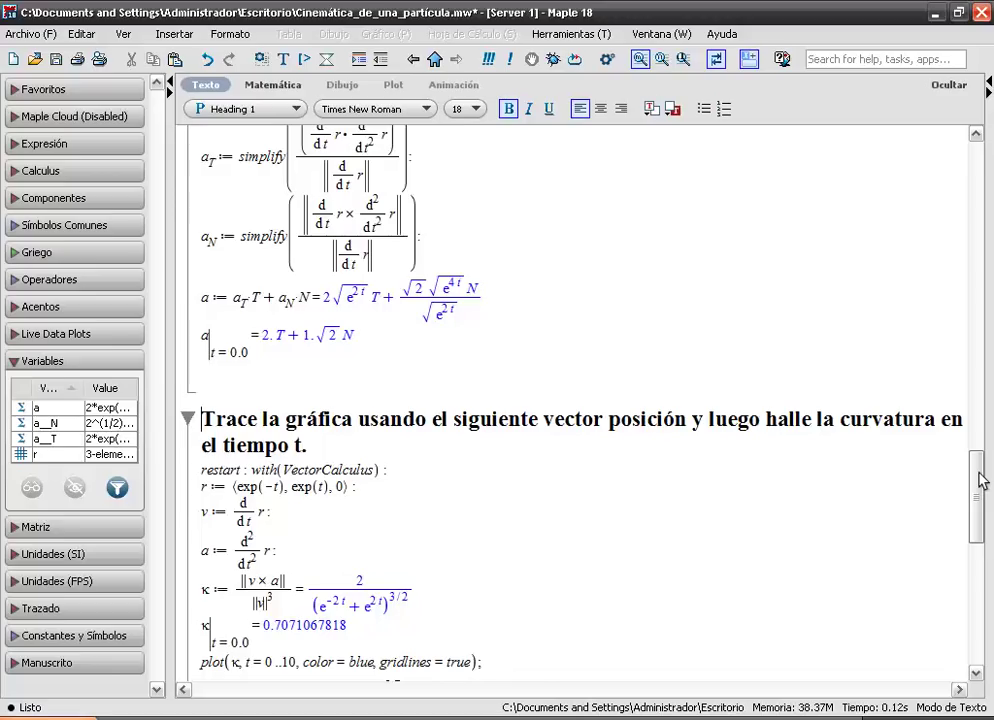
left_click_drag(978, 470, 978, 487)
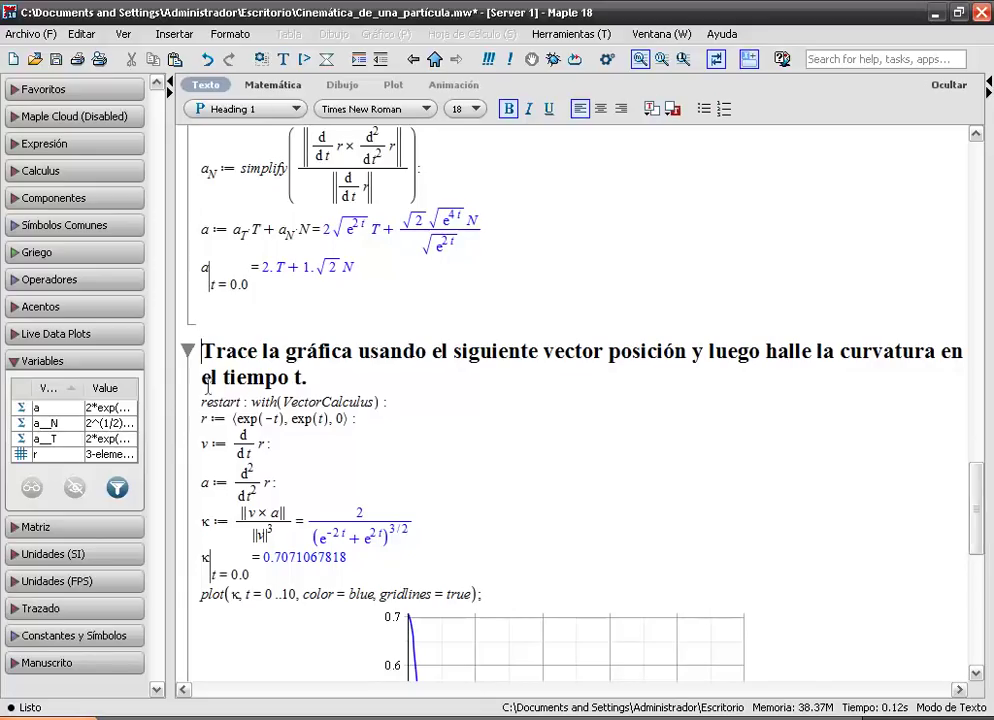
left_click(252, 401)
key("Return")
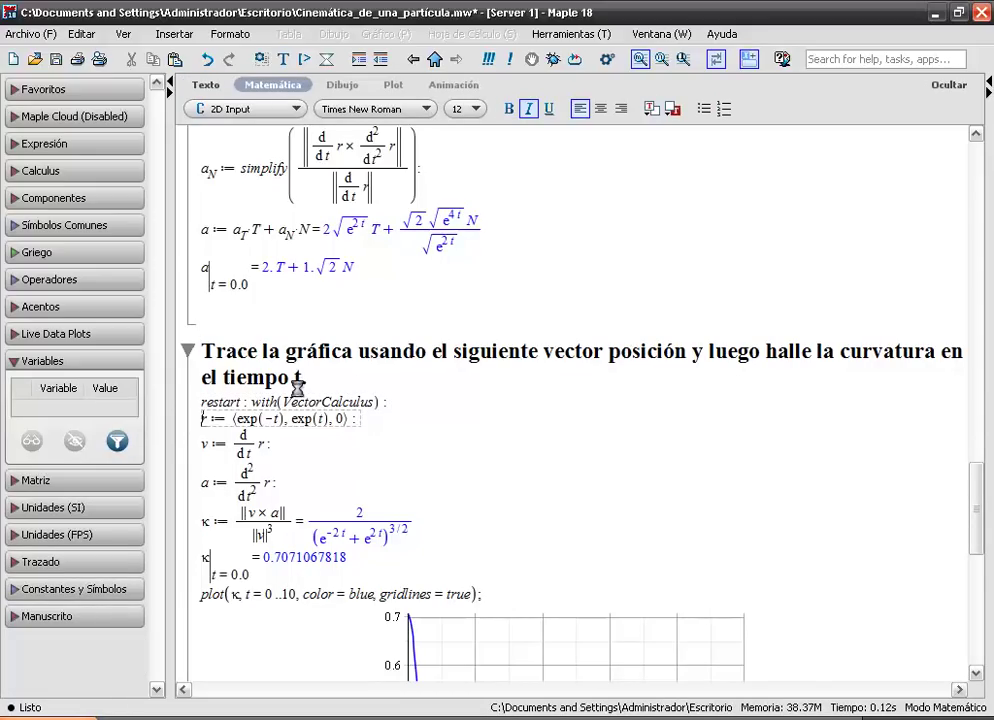
key("Return")
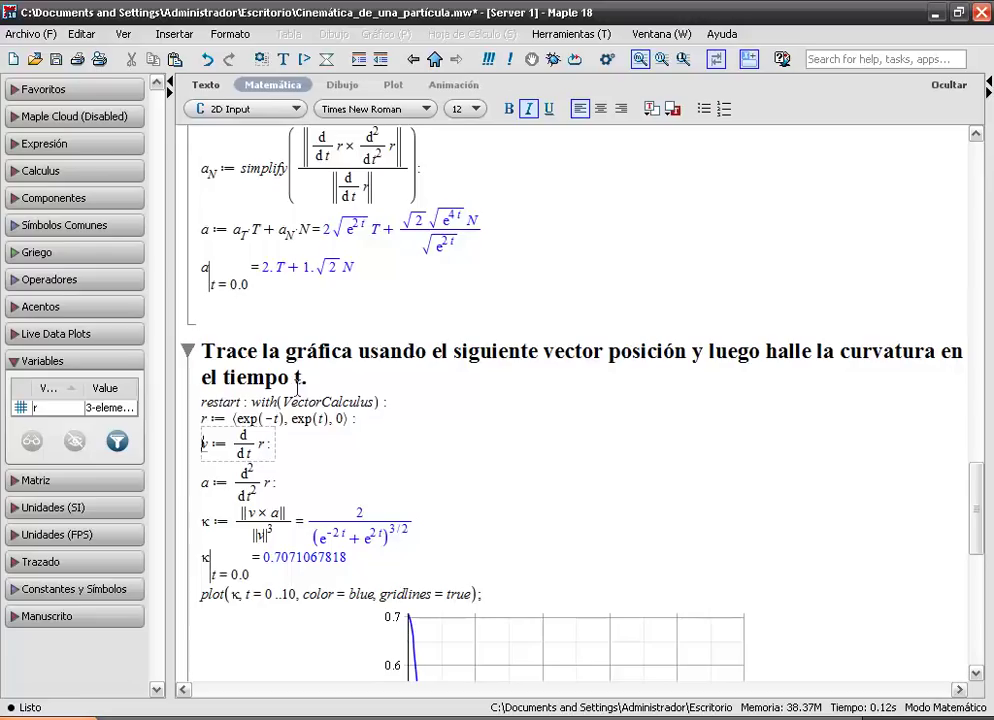
left_click_drag(976, 484, 976, 454)
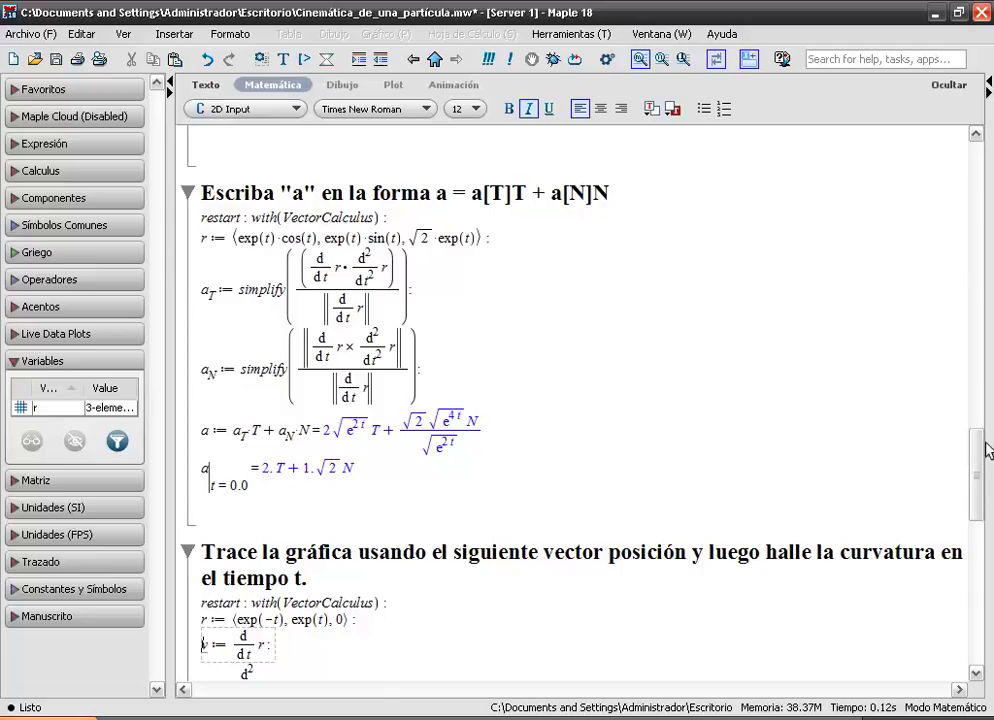
left_click_drag(978, 445, 980, 505)
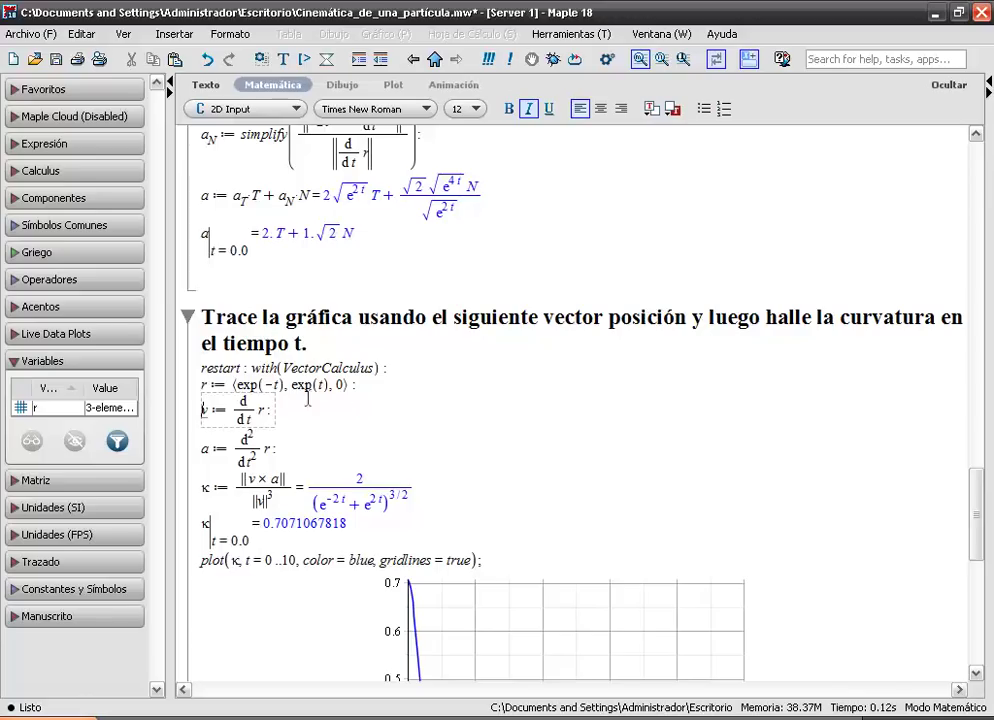
left_click(243, 419)
left_click(260, 481)
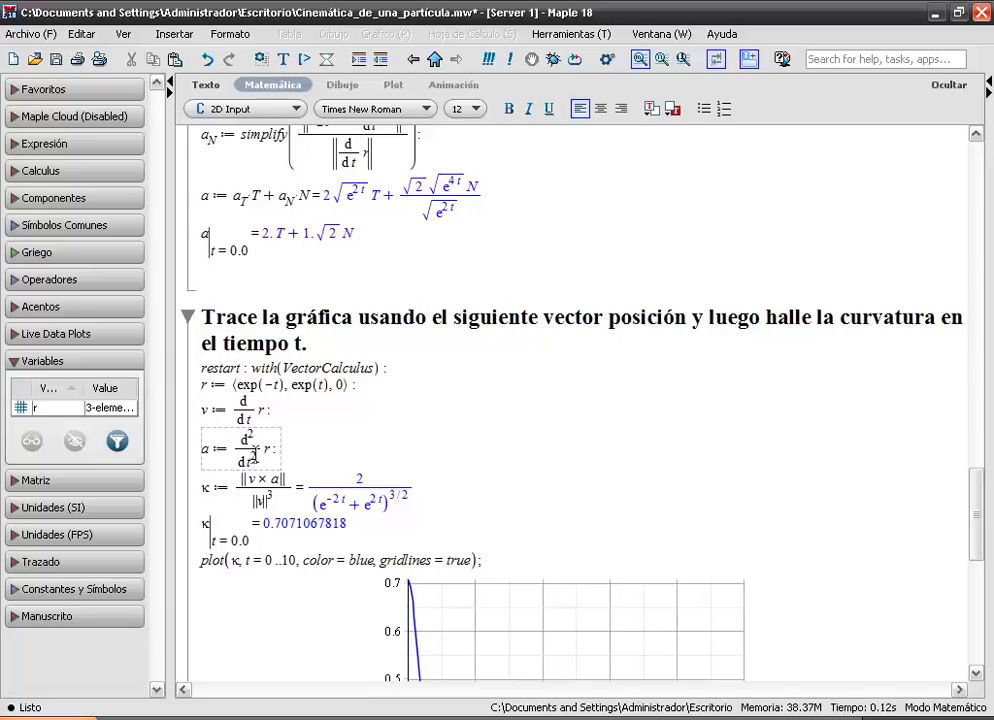
Step: Re-execute the curvature section from its restart line through r, v and a, and evaluate κ := ‖v×a‖/‖v‖³ inline
left_click(294, 384)
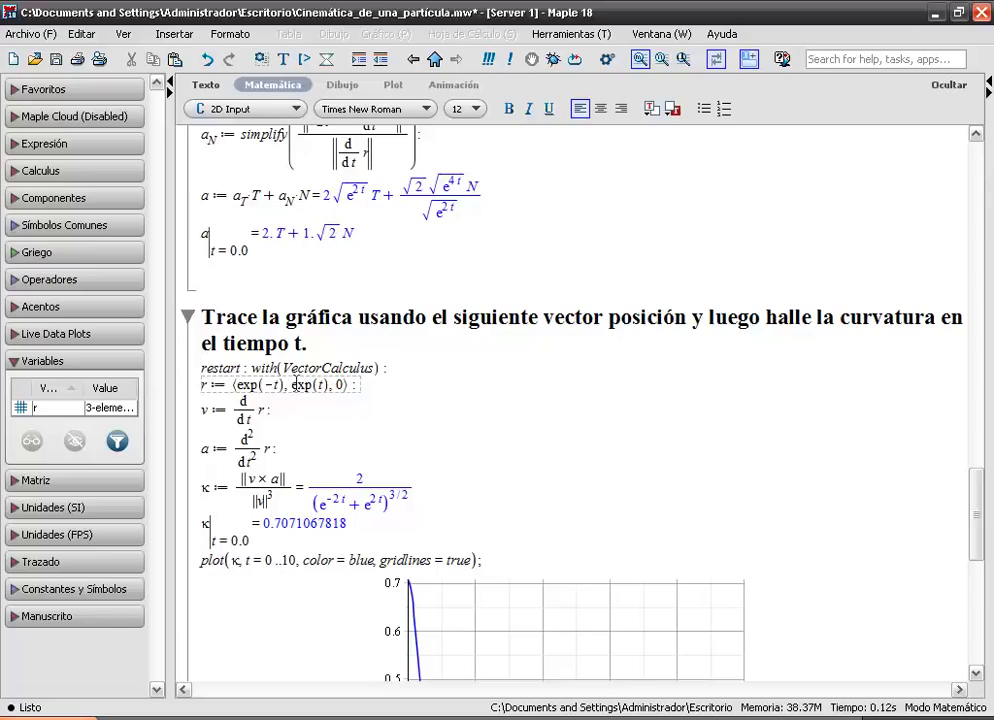
key("Up")
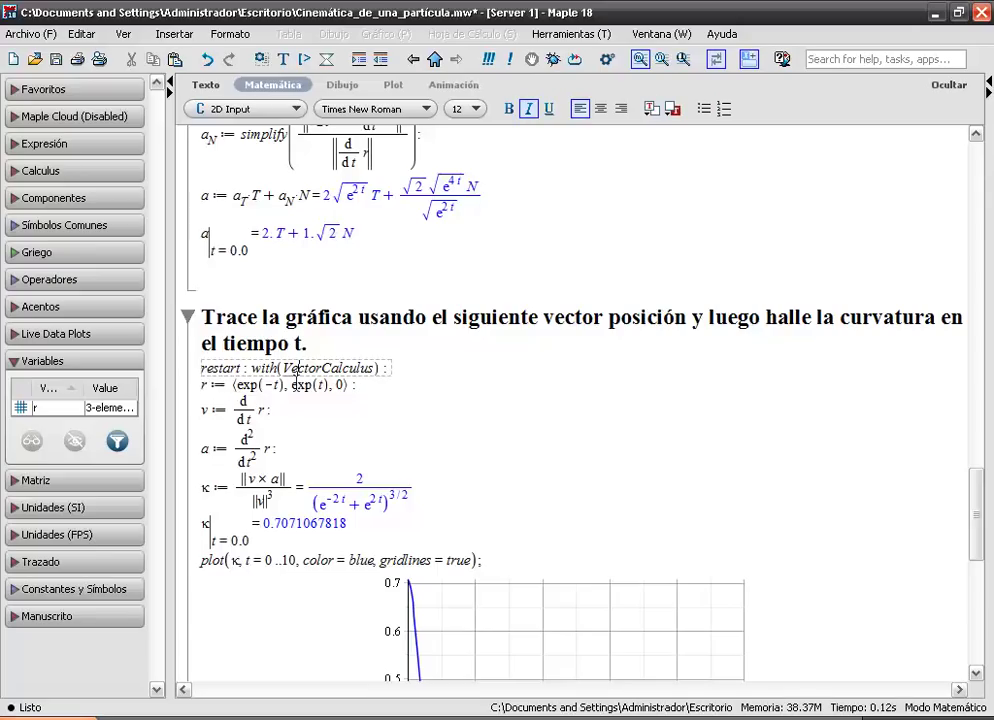
key("Return")
key("Return")
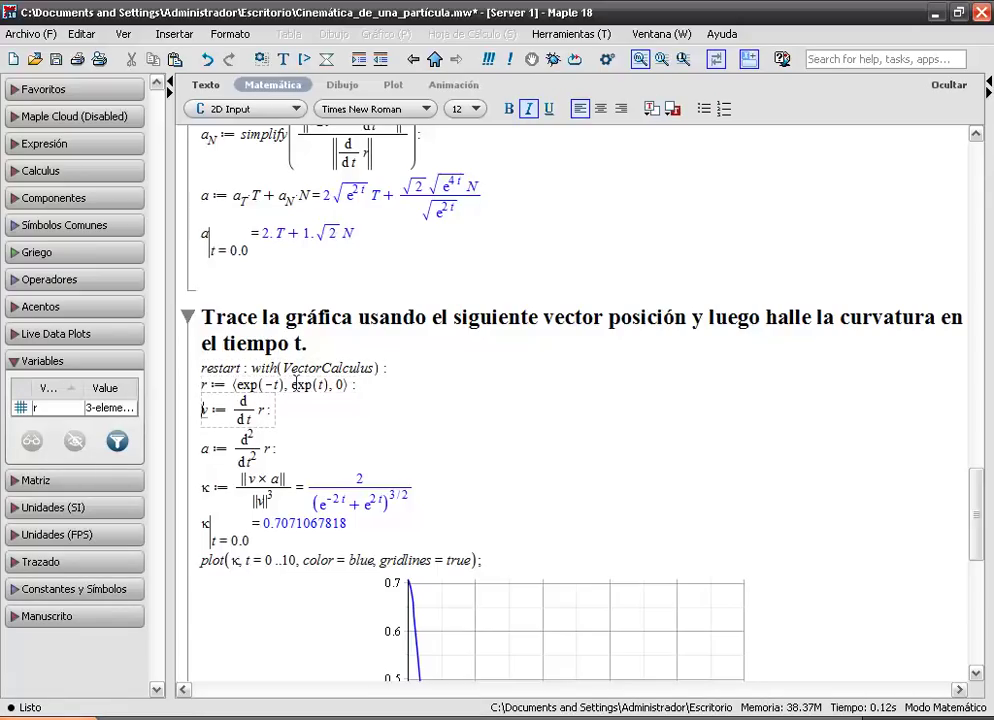
key("Return")
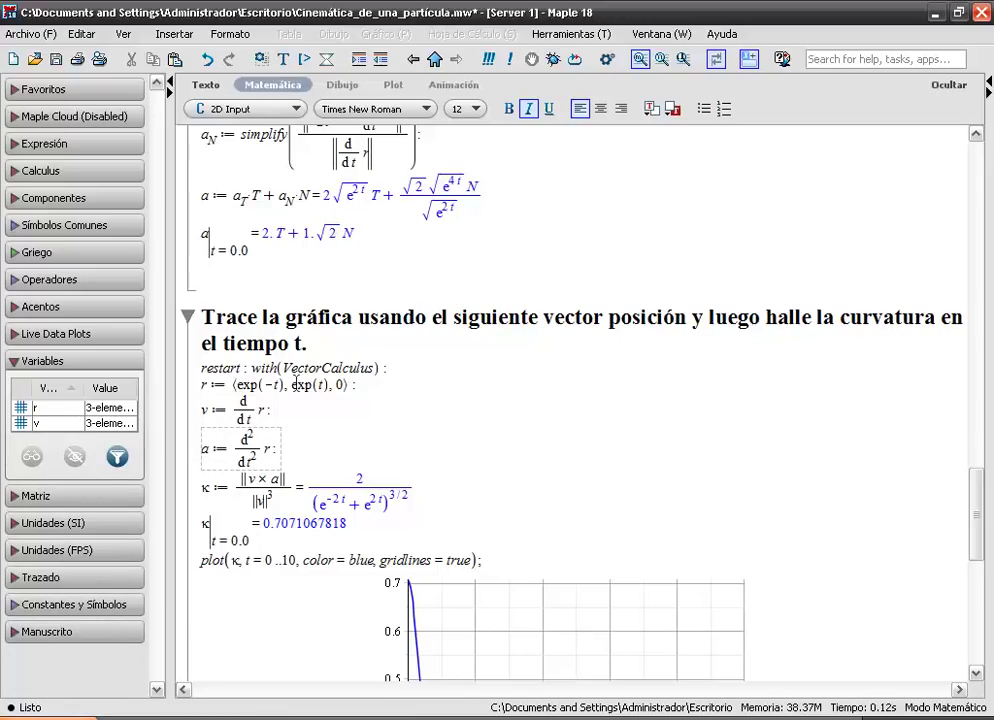
key("Return")
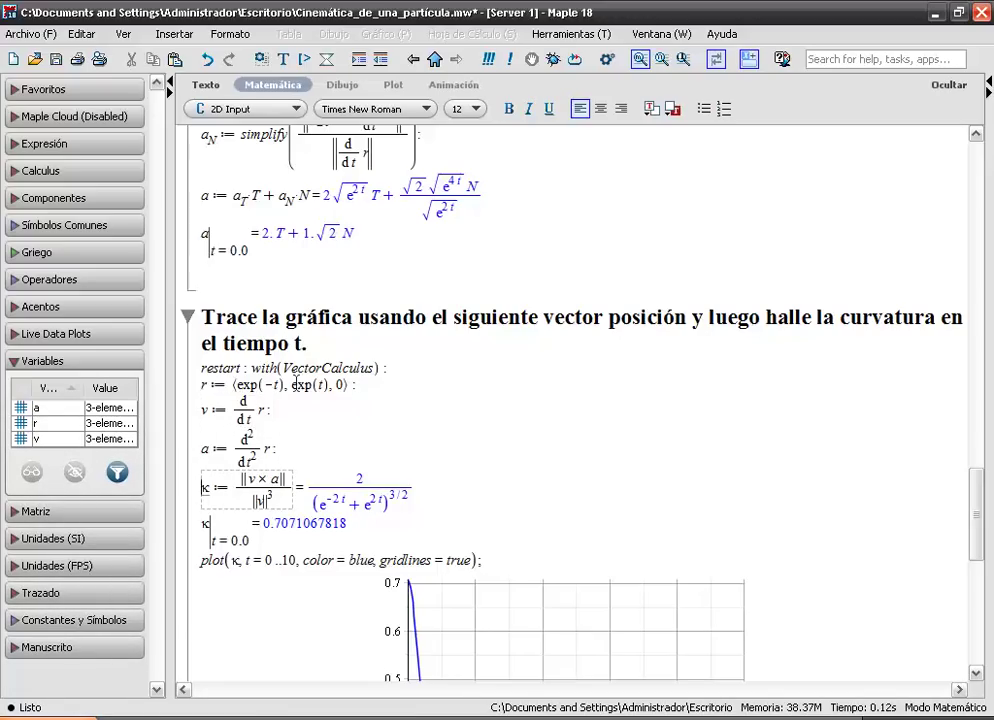
key("alt+Return")
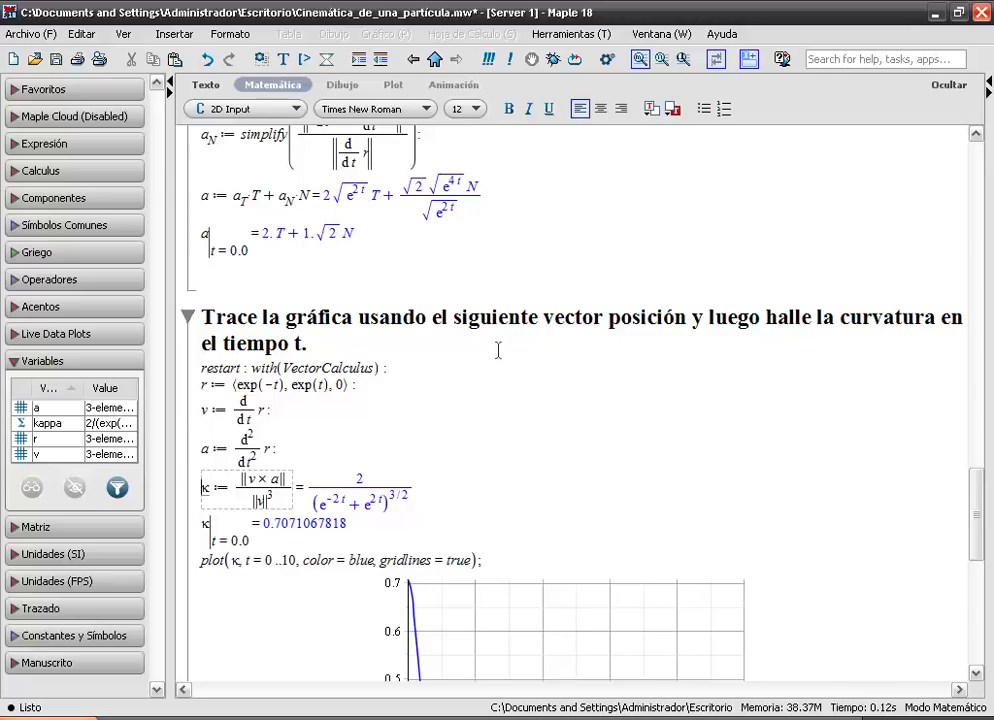
Step: Change the curvature plot's range to t = 0..6.28 and execute the plot command
left_click(235, 533)
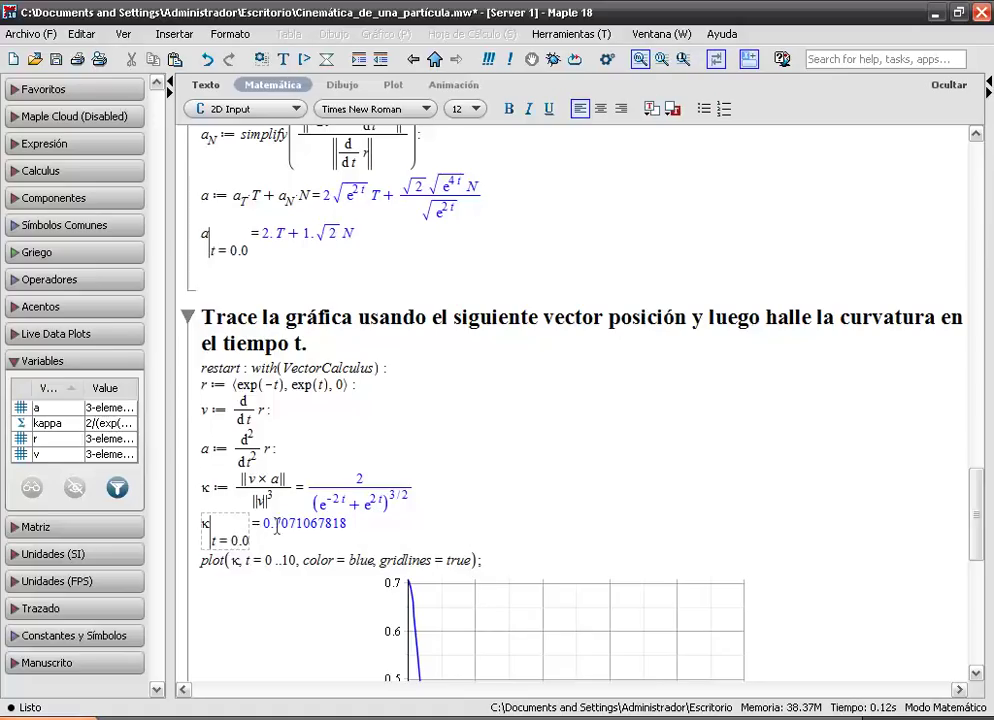
left_click(277, 563)
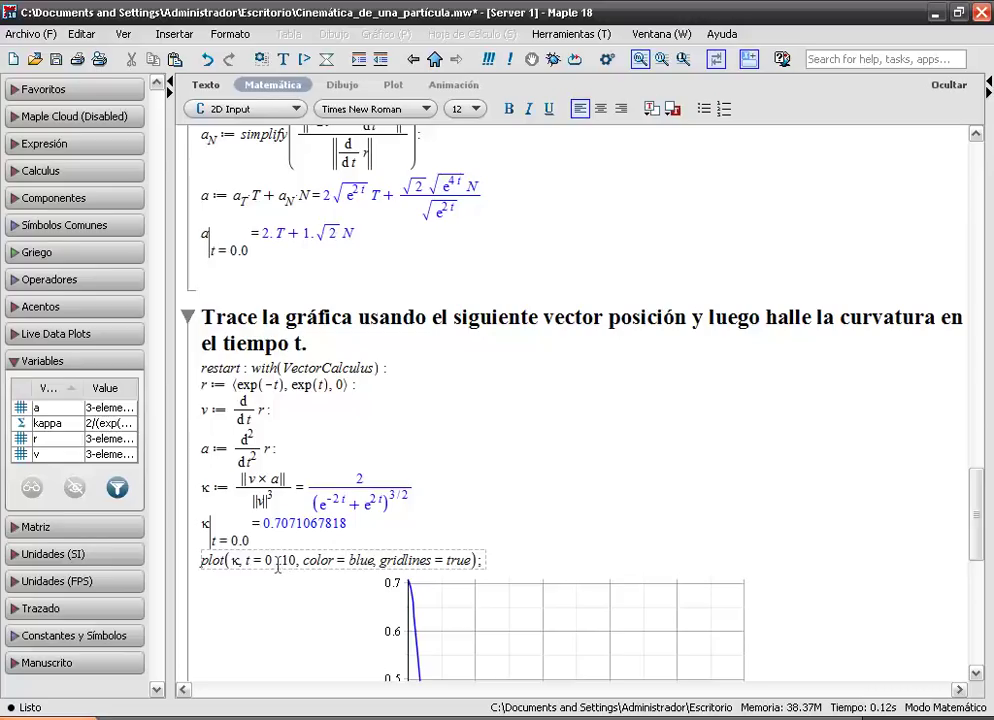
scroll(978, 500, "down", 1)
left_click_drag(978, 500, 980, 525)
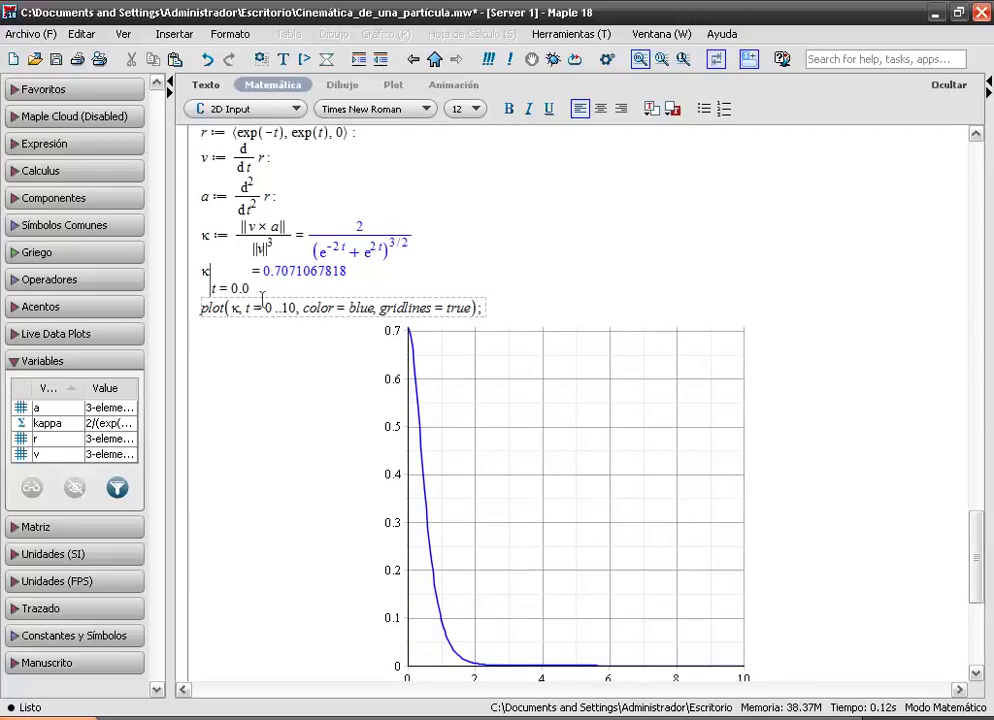
double_click(289, 306)
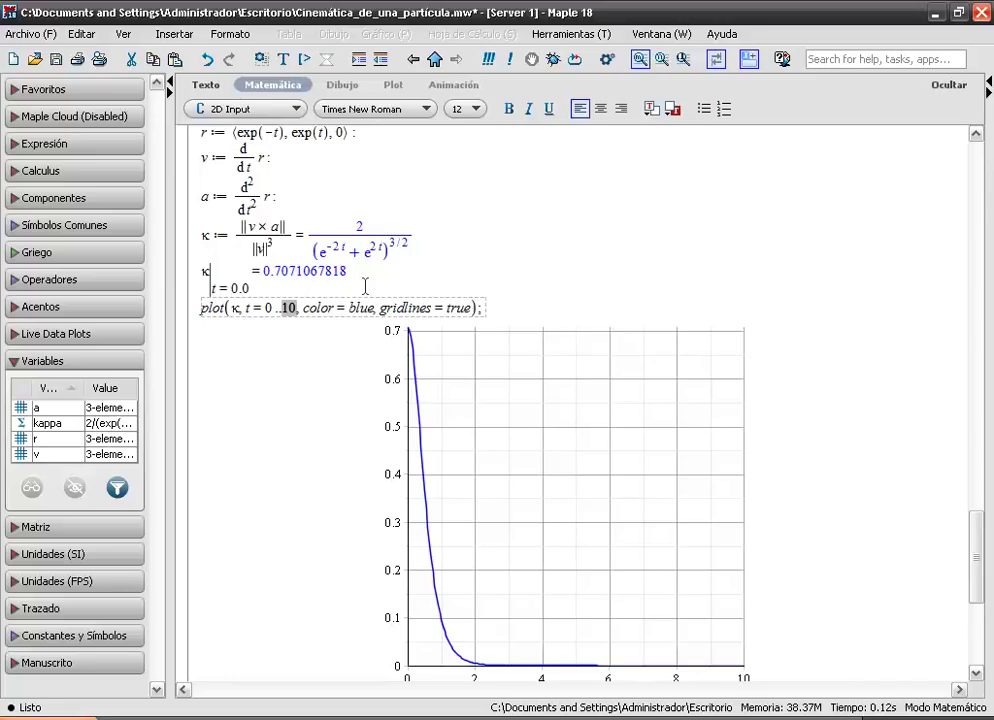
type("6.28")
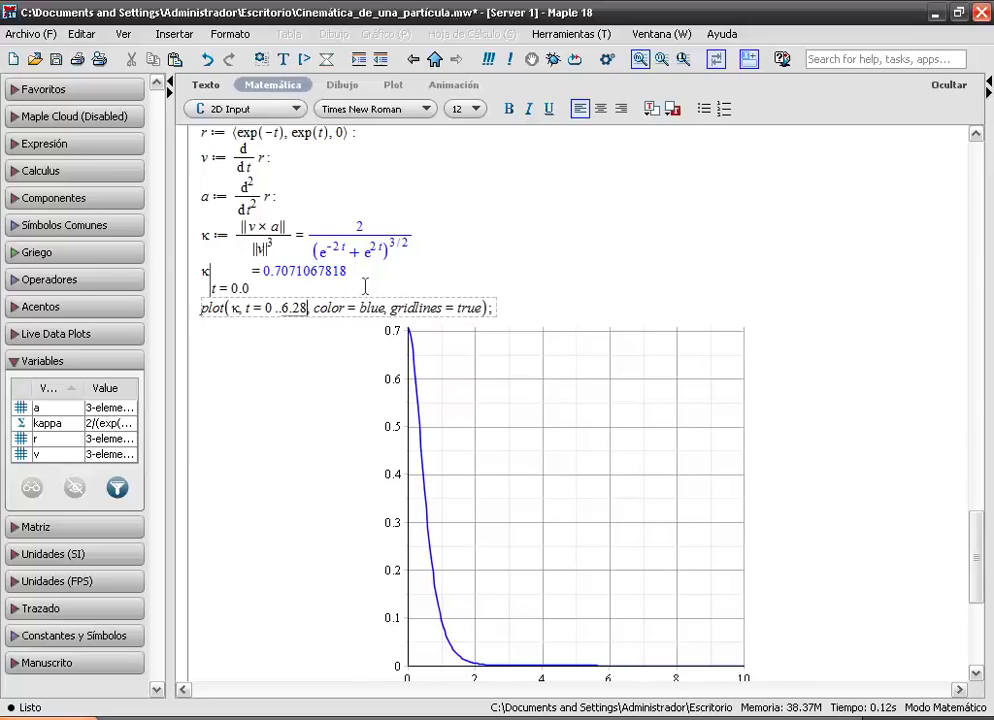
key("Return")
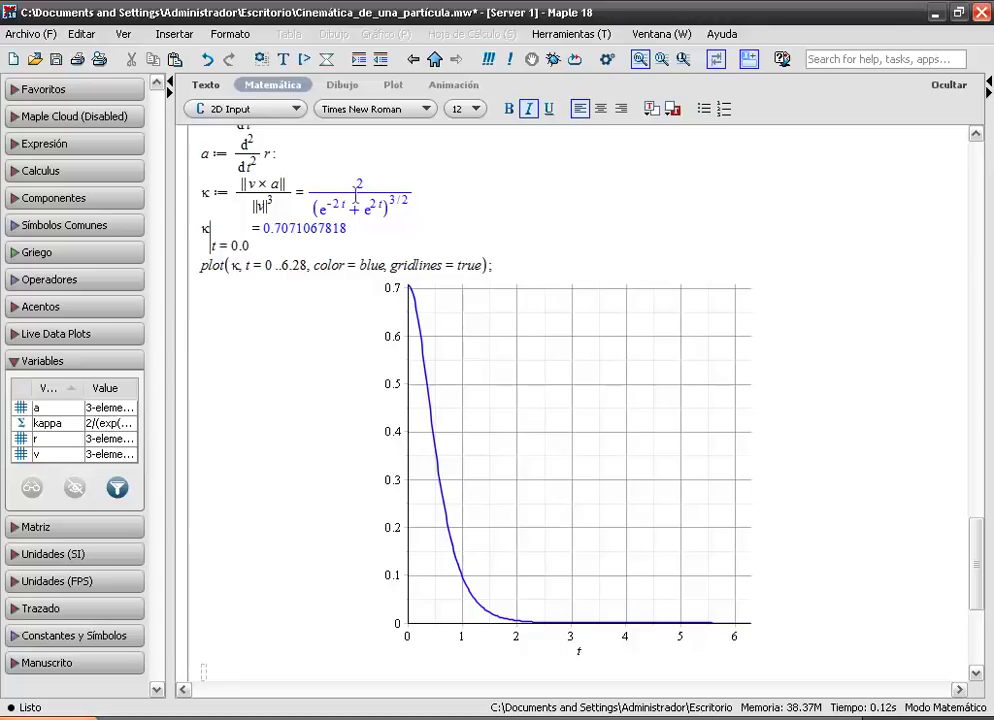
Step: Expand the curve-length section and execute its restart line, the position vector r := ⟨4·cos(t), 4·sin(t), 3·t⟩ and its derivative v
left_click(239, 246)
left_click_drag(983, 549, 963, 599)
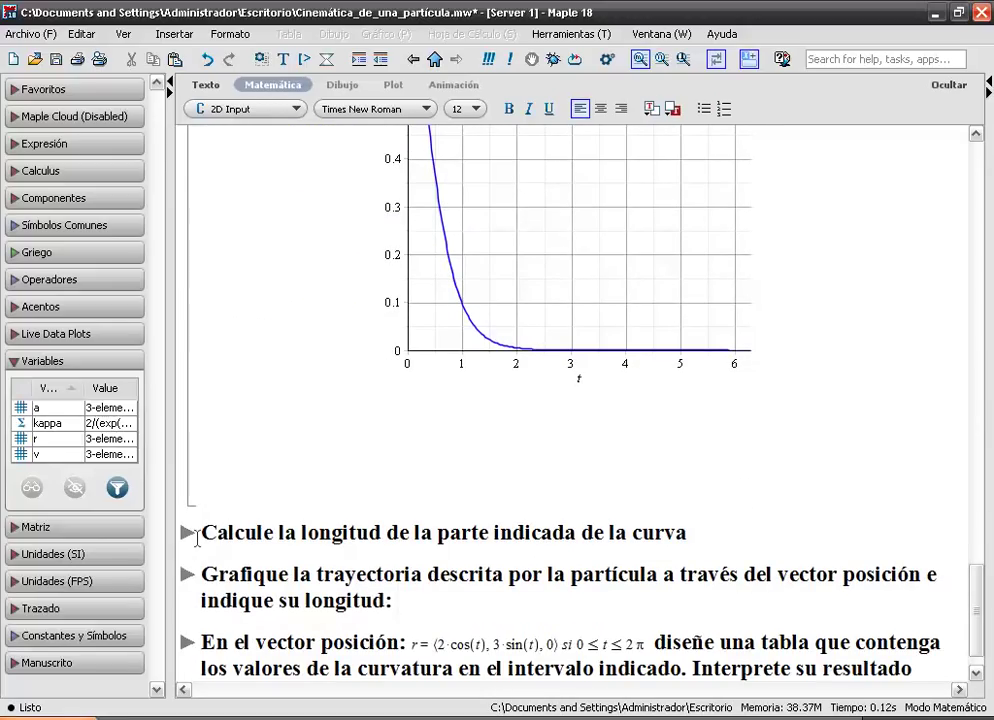
left_click(193, 534)
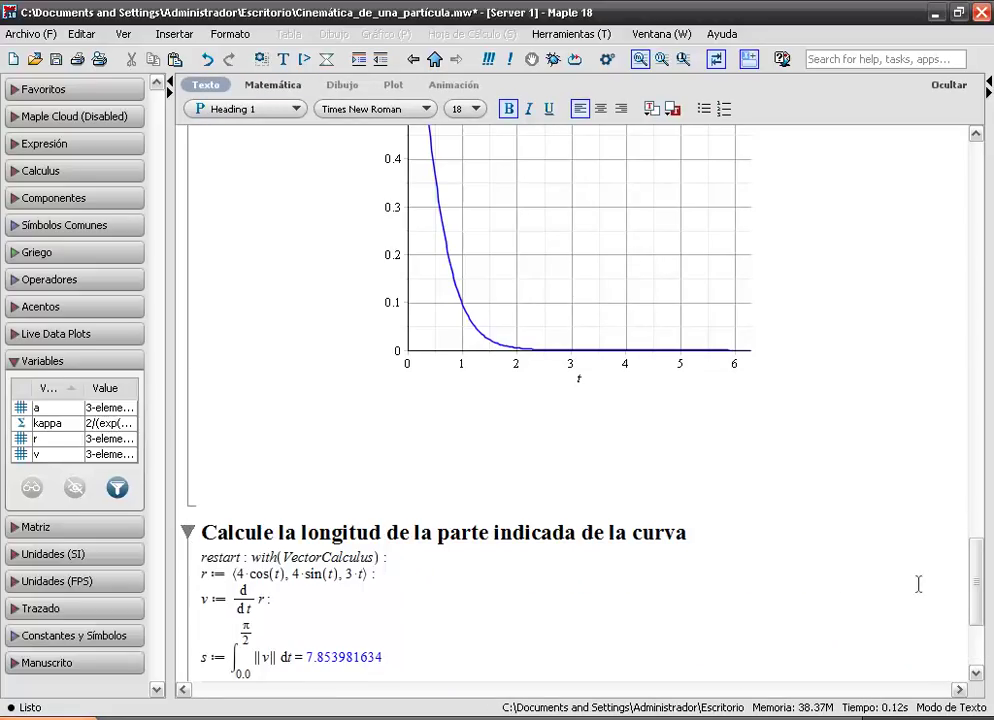
left_click_drag(977, 558, 978, 590)
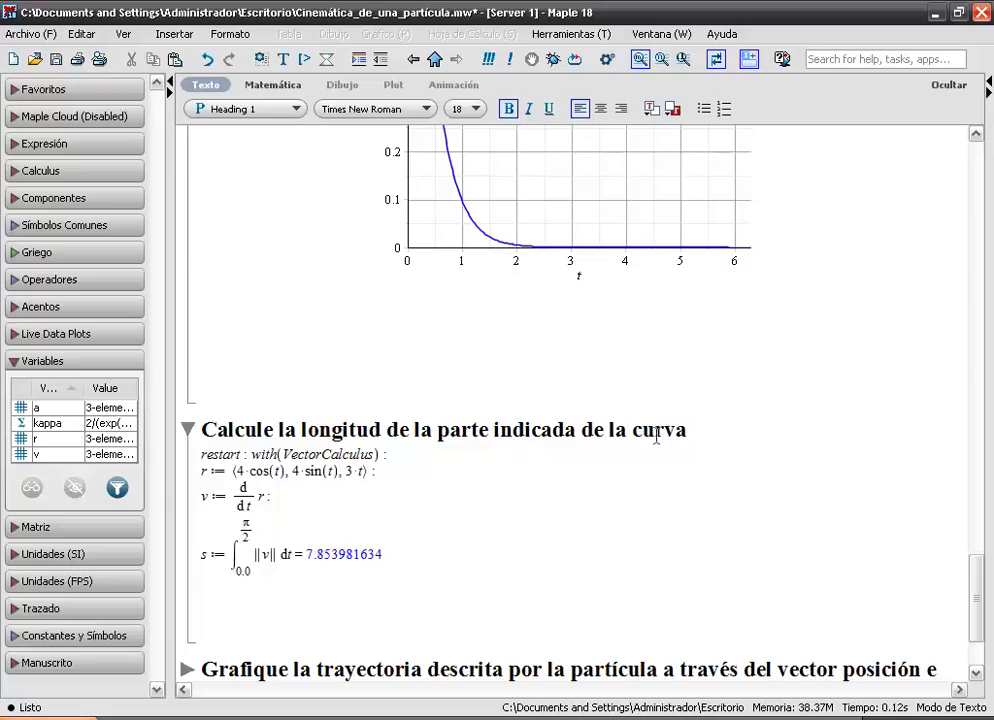
left_click(357, 454)
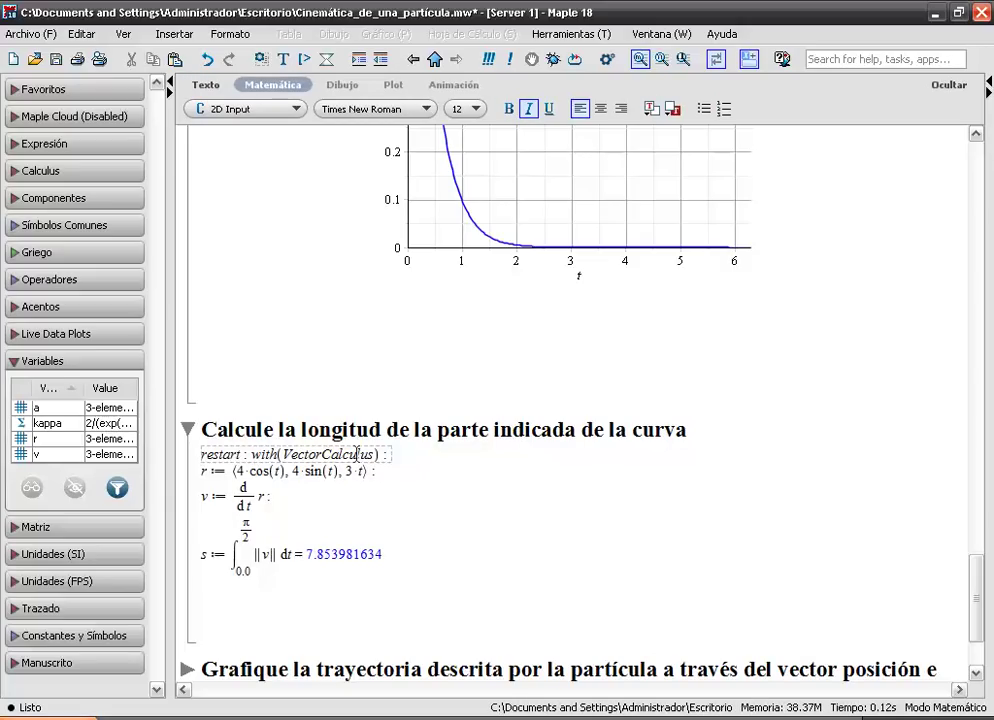
key("Return")
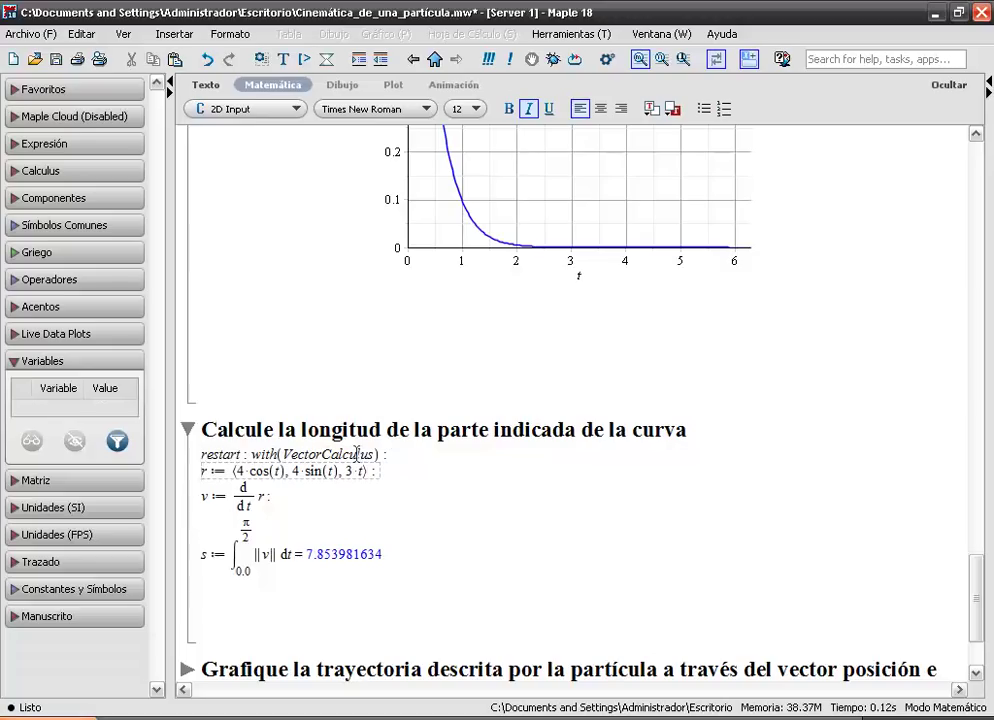
key("Return")
key("Return")
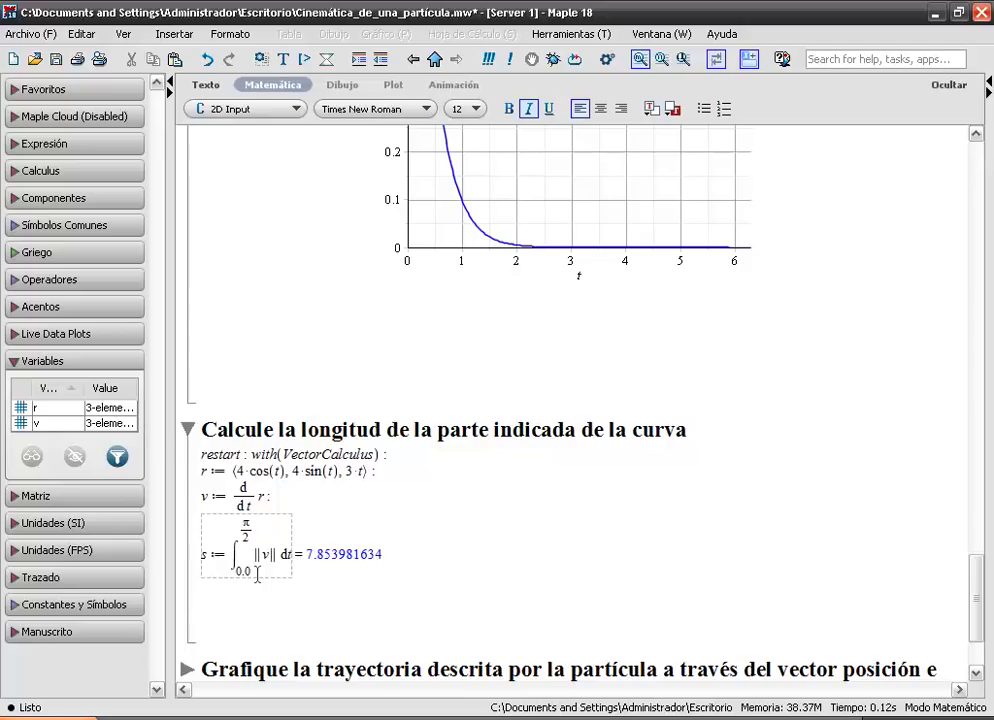
Step: Execute the curve length s as the integral of ‖v‖ from 0.0 to π/2
left_click(233, 496)
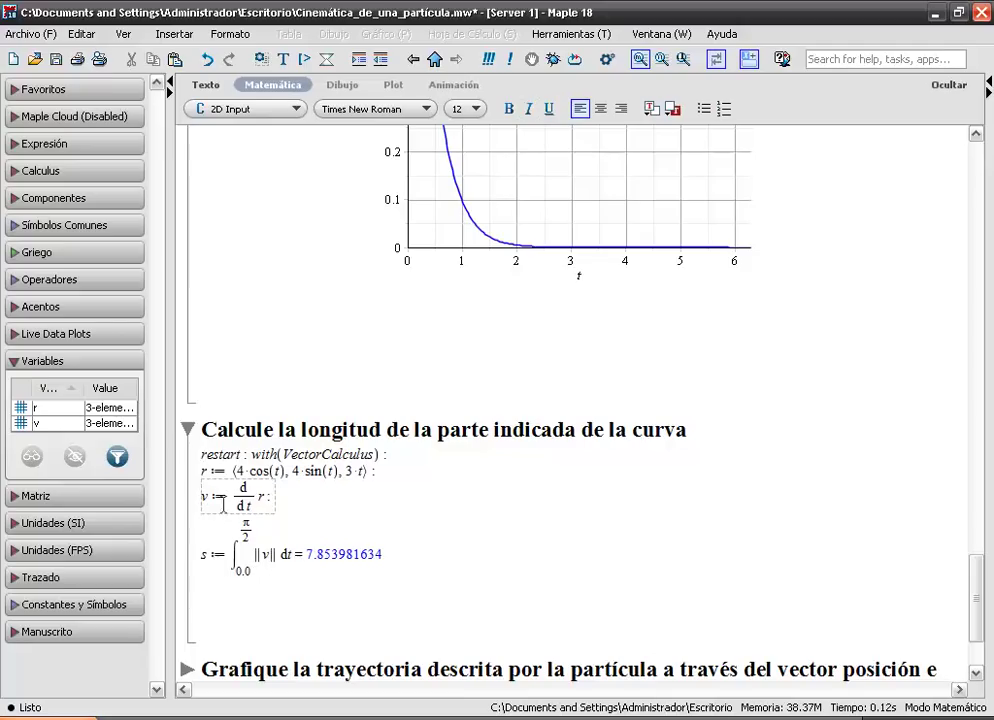
left_click(218, 557)
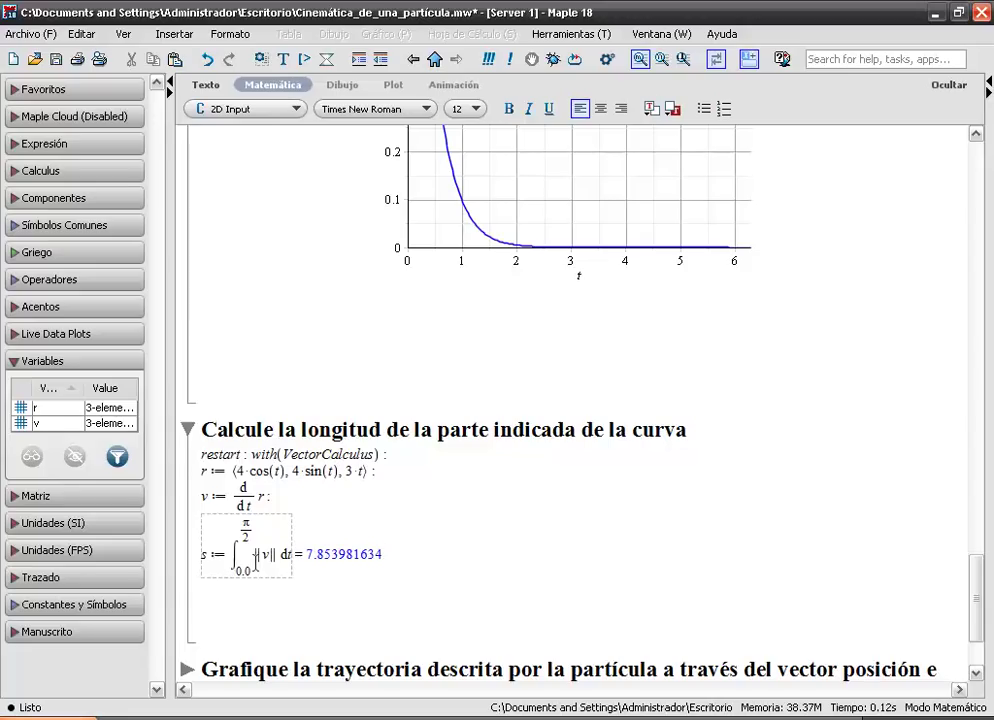
key("Return")
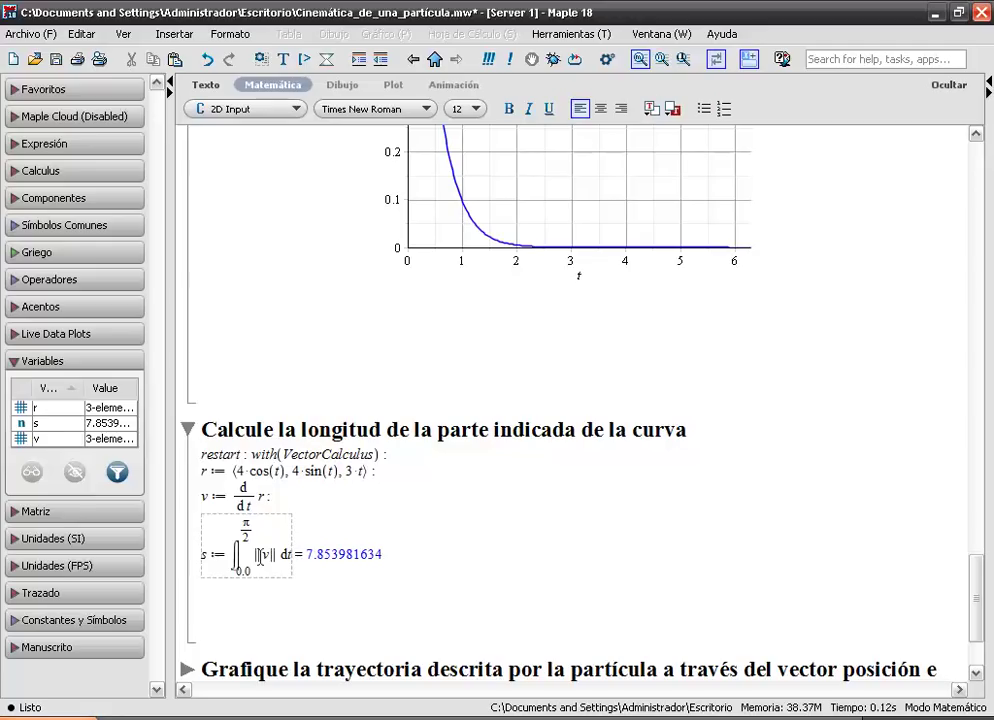
Step: Expand the section on graphing the particle's trajectory and execute its restart line loading VectorCalculus and plots
scroll(976, 616, "down", 3)
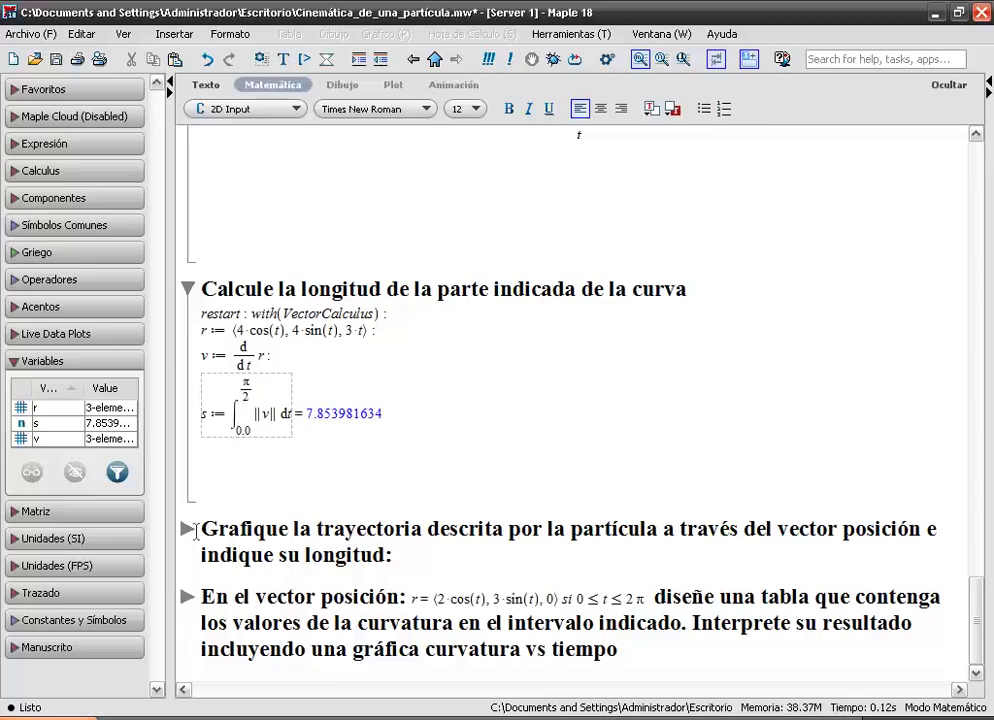
left_click(187, 528)
left_click_drag(972, 512, 978, 545)
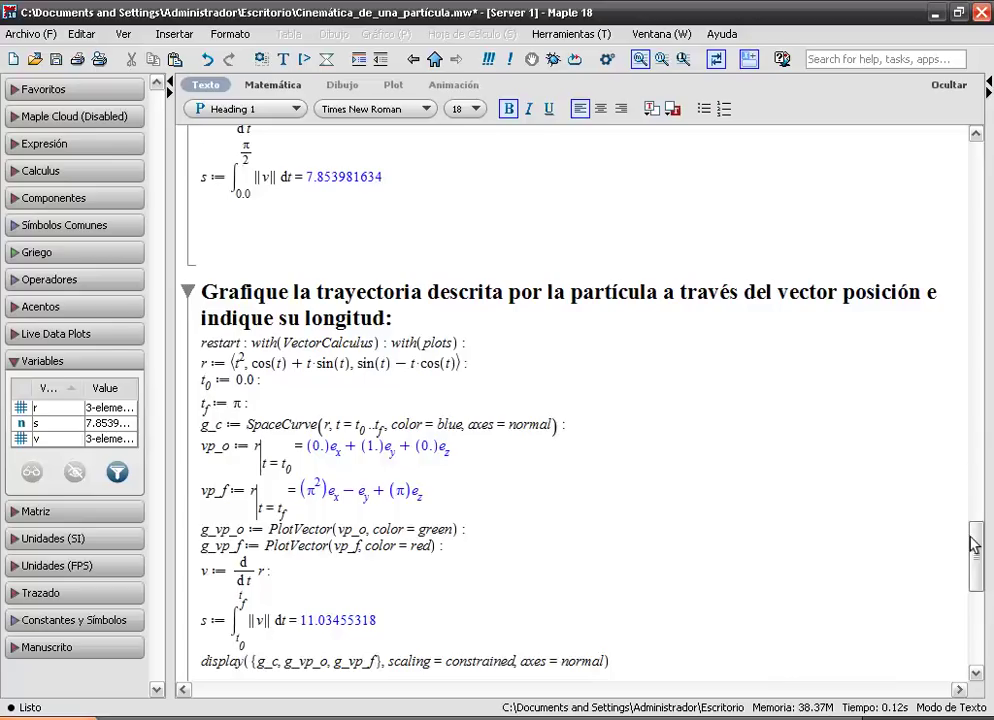
mouse_move(978, 545)
left_mouse_down()
mouse_move(979, 575)
mouse_move(978, 527)
left_mouse_up()
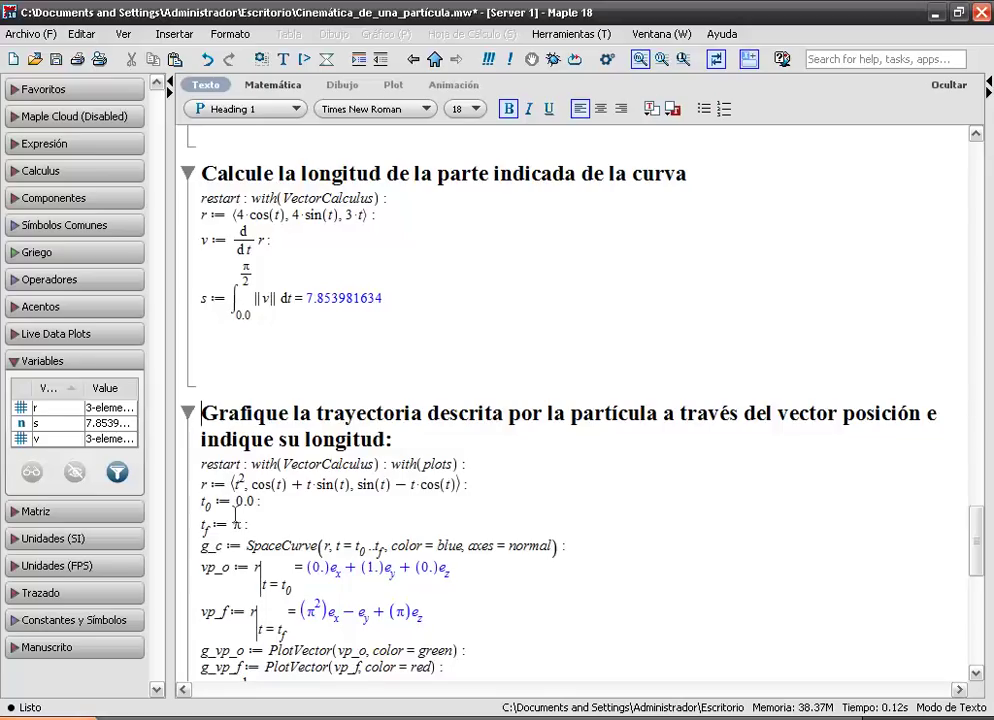
left_click(237, 525)
left_click(337, 464)
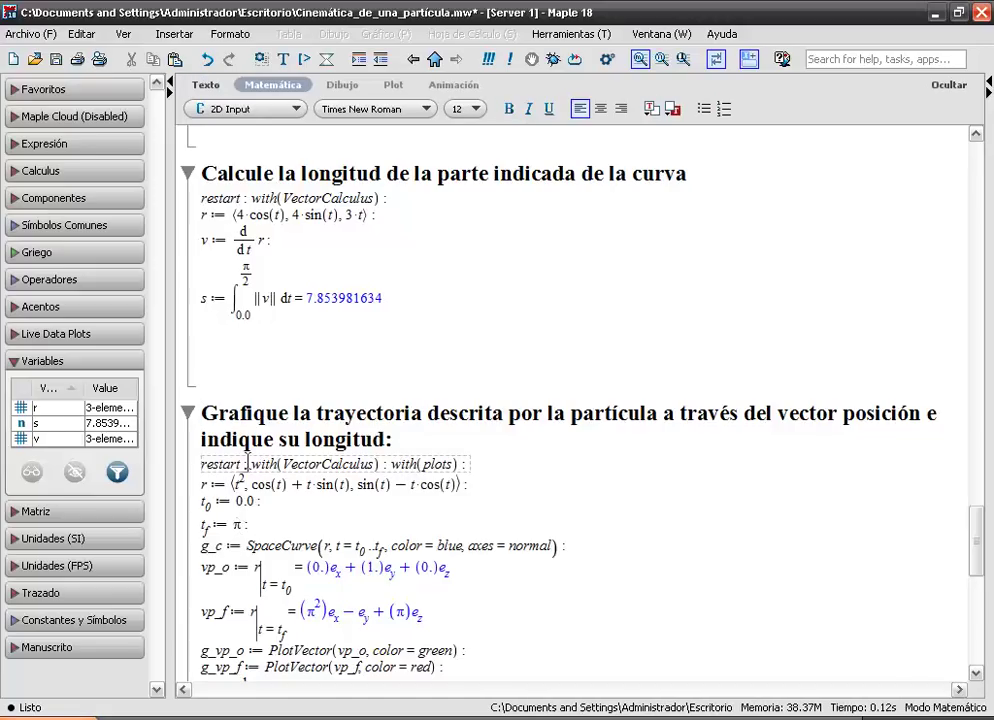
key("Return")
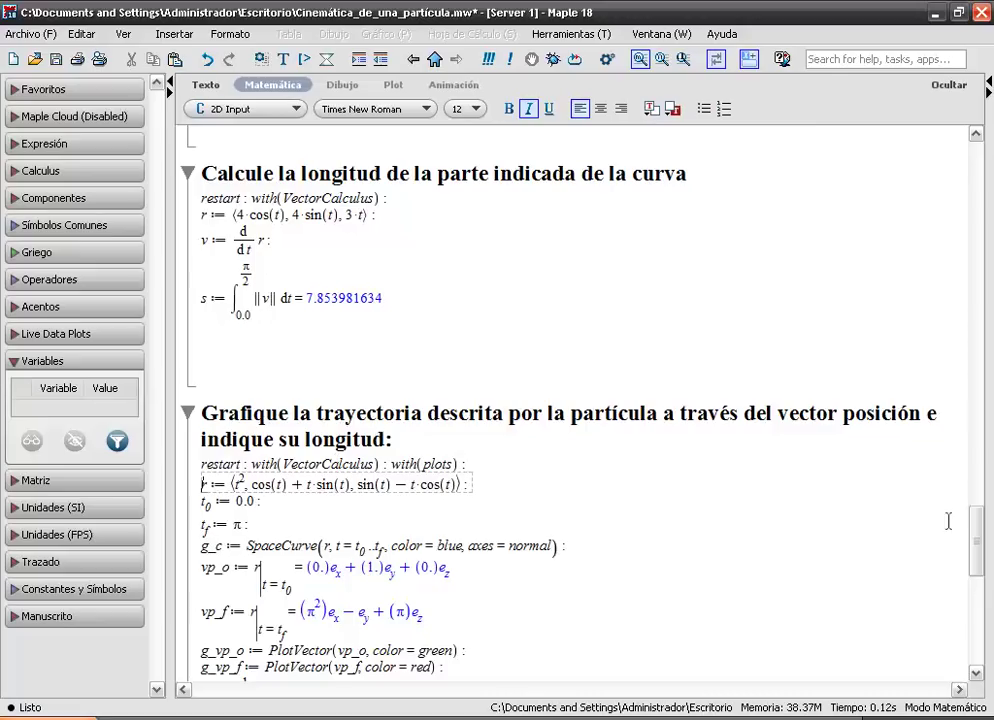
Step: Execute the trajectory section's r, t₀ := 0.0 and t_f := π definitions and the blue SpaceCurve assignment g_c
left_click_drag(975, 533, 978, 543)
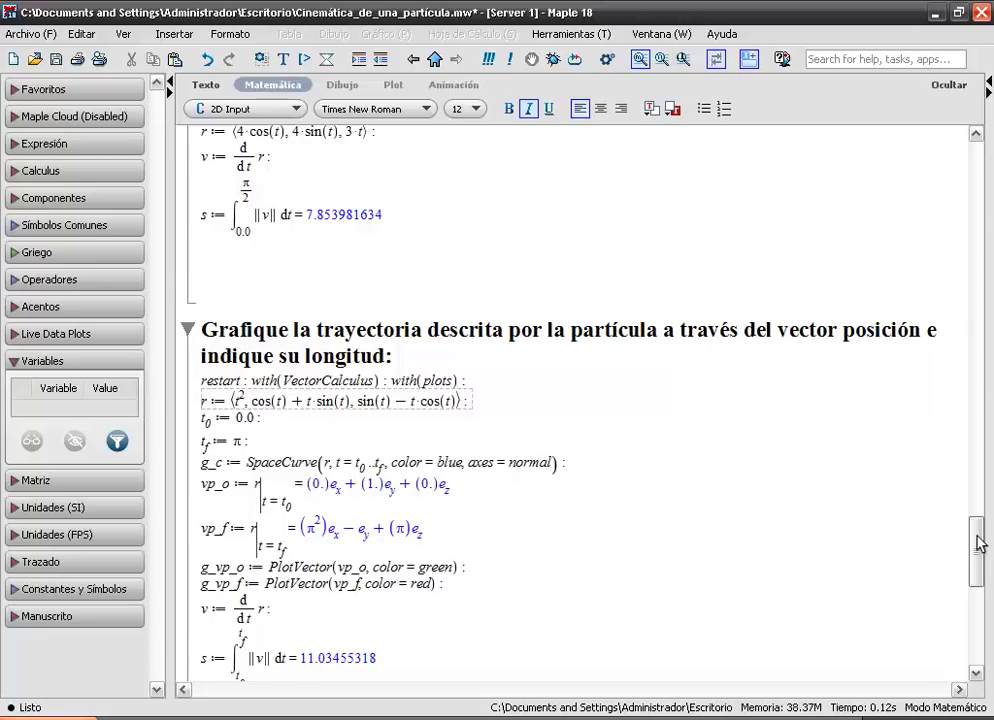
key("Return")
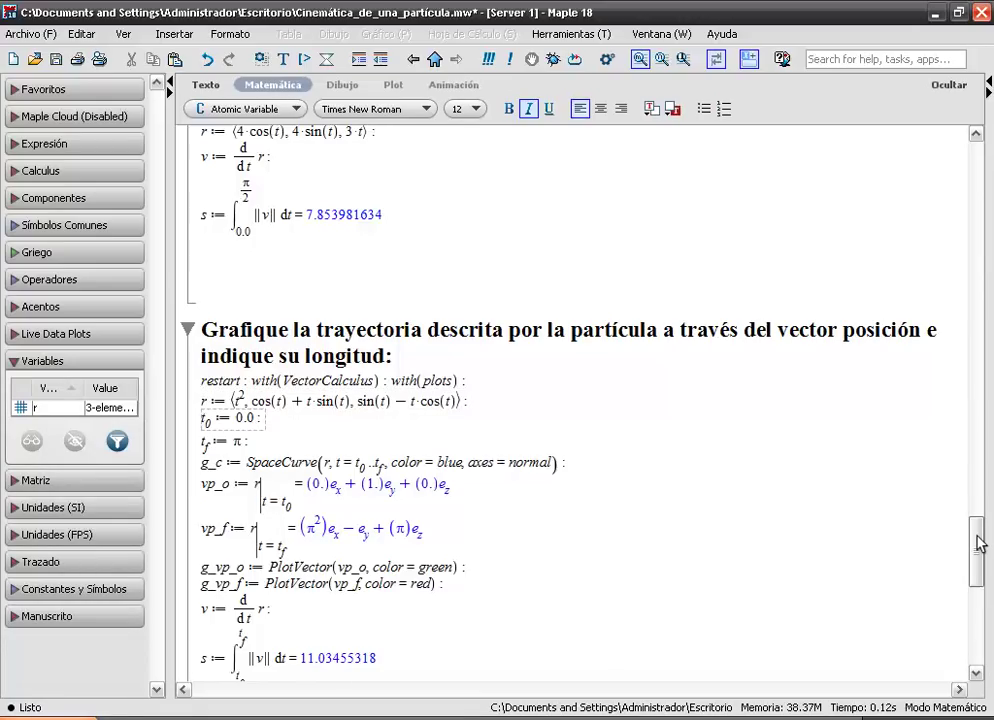
key("Return")
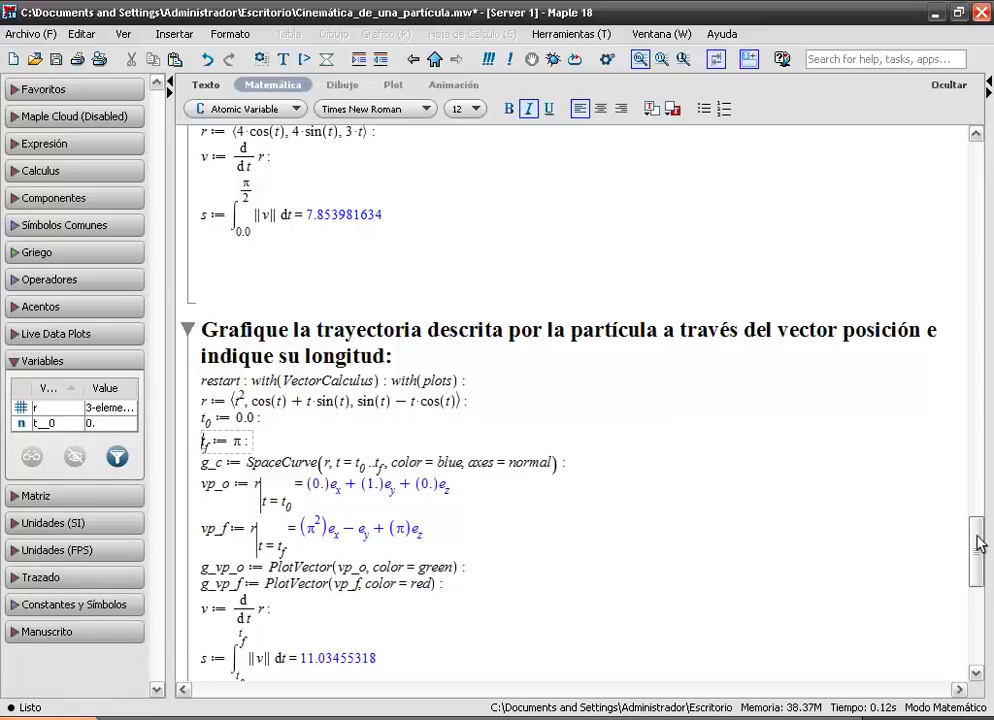
key("Return")
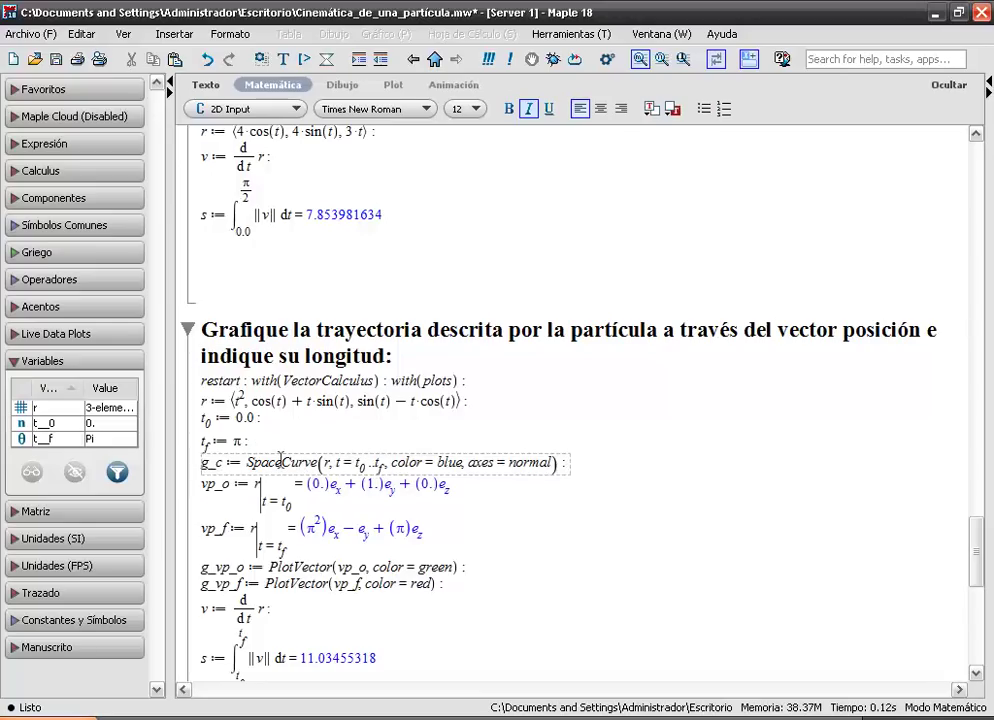
key("Return")
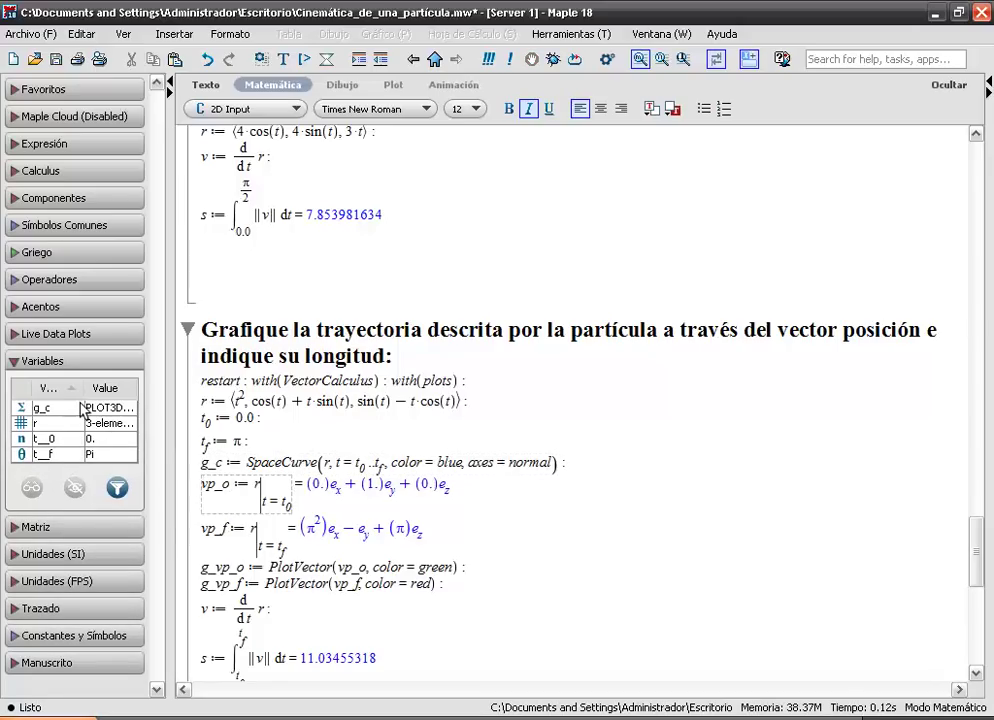
Step: View the stored g_c plot in its own window, rotate the 3D curve to inspect its shape, and close the window
double_click(82, 408)
left_click_drag(416, 405, 331, 328)
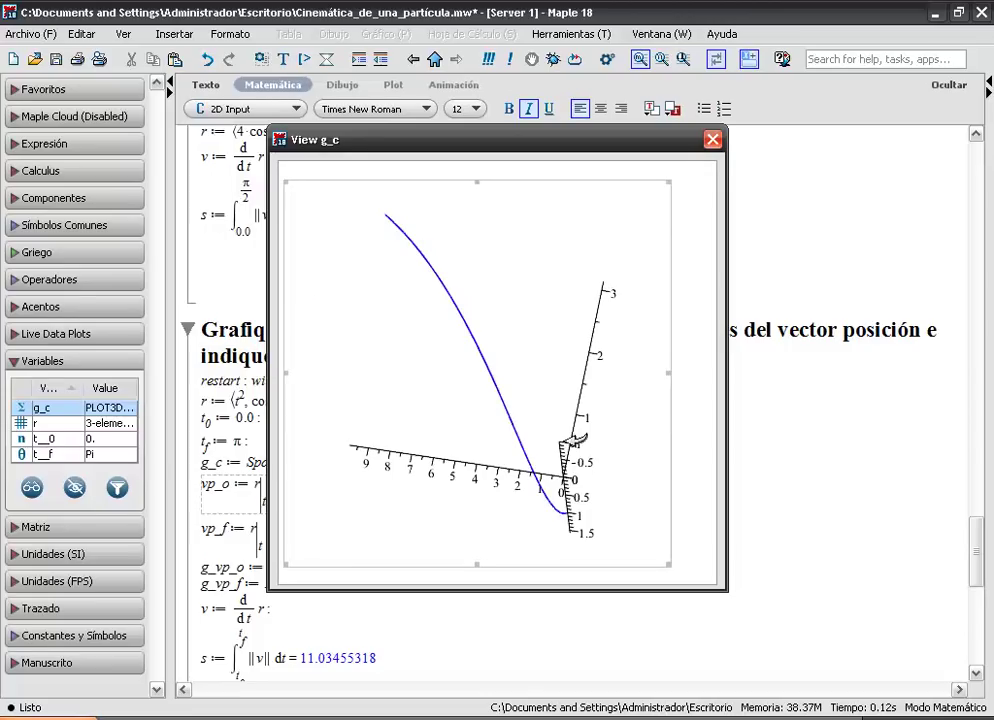
left_click_drag(581, 450, 449, 433)
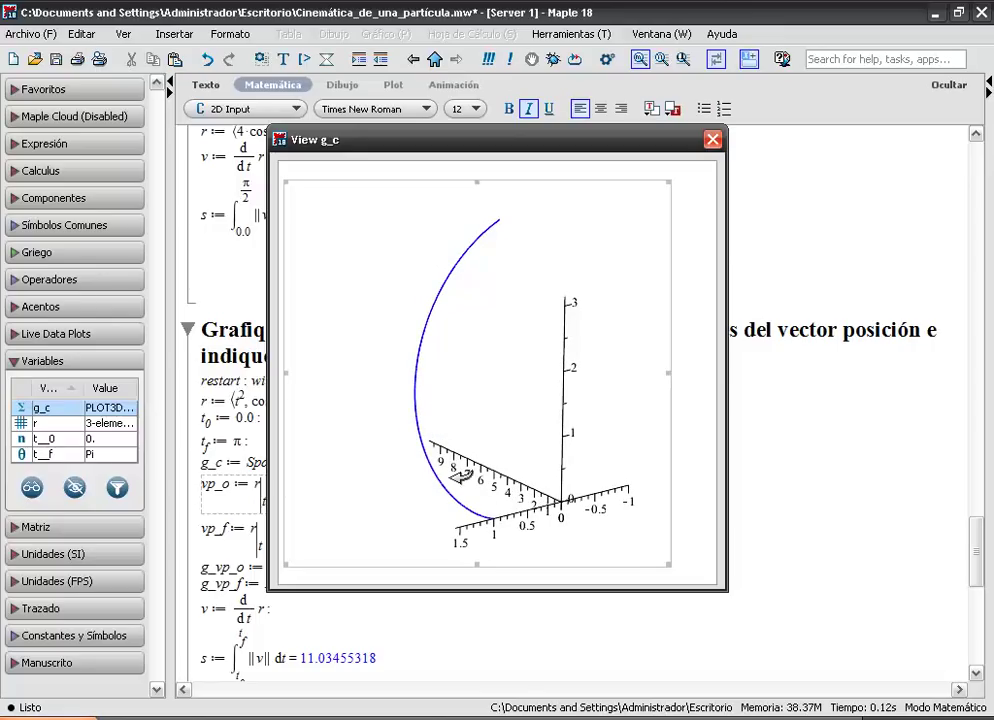
left_click_drag(435, 467, 457, 448)
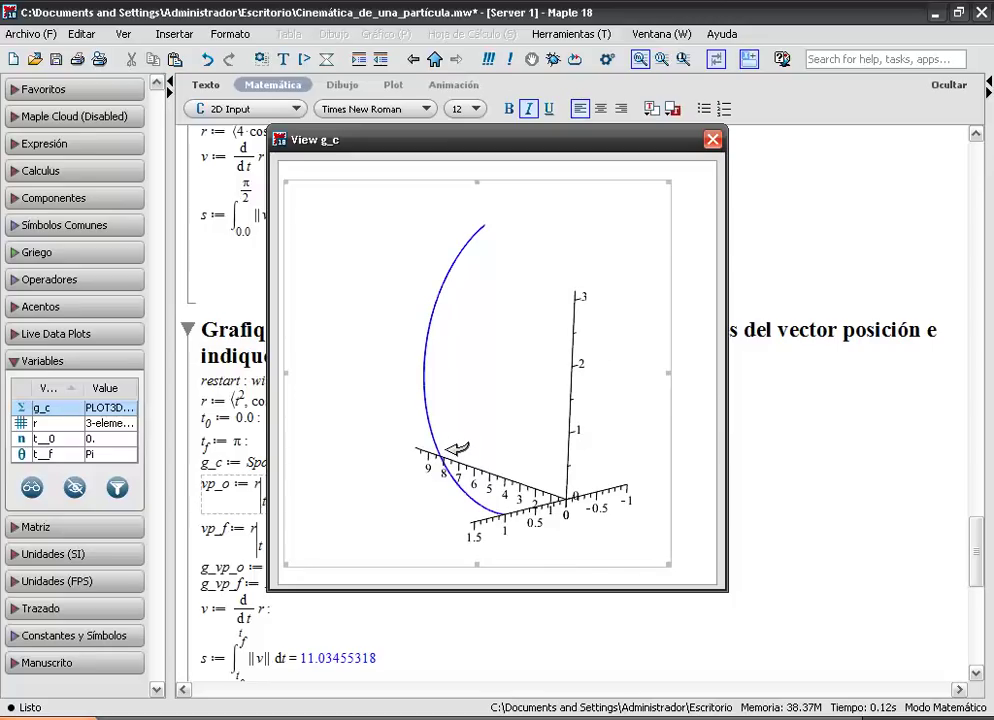
left_click(712, 140)
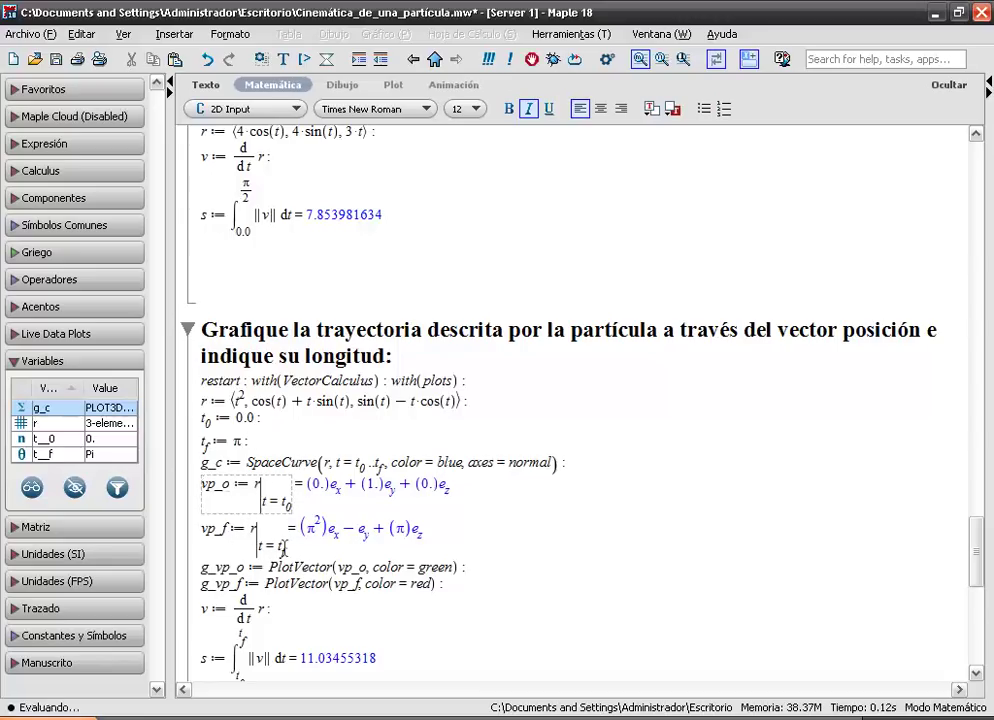
Step: Execute the position vectors vp_o at t₀ and vp_f at t_f, and their PlotVector assignments g_vp_o in green and g_vp_f in red
key("Return")
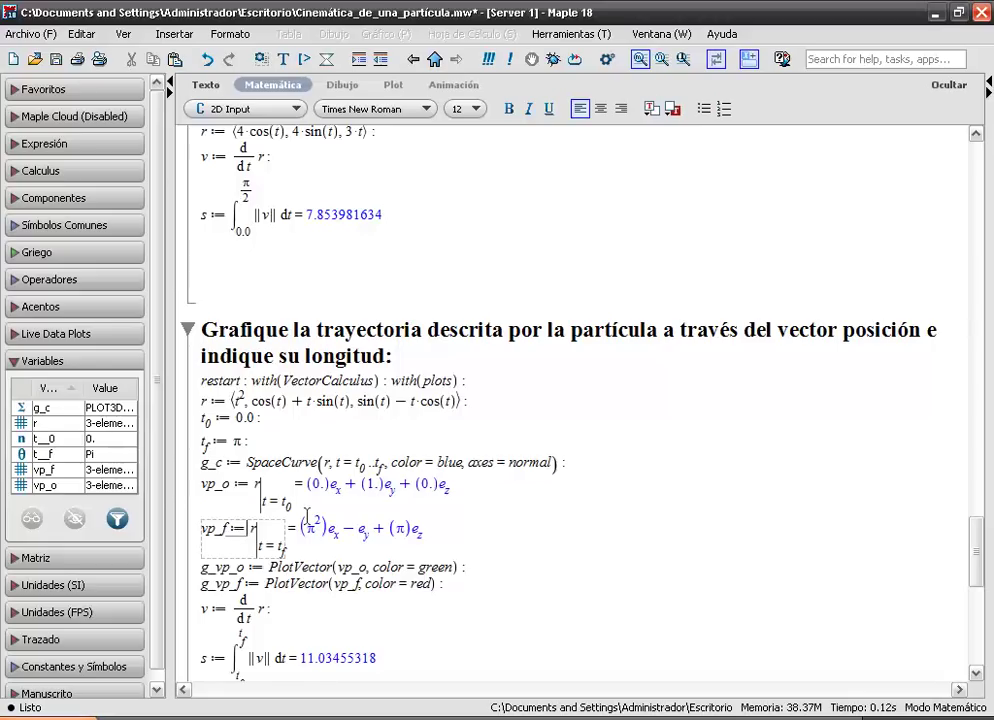
left_click(279, 566)
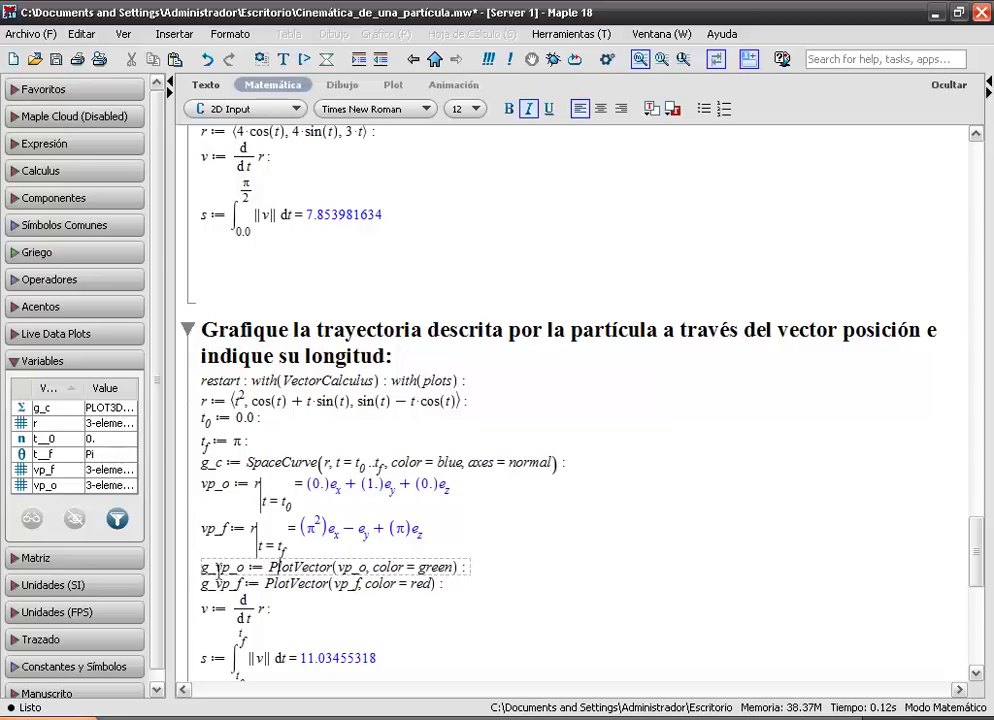
left_click(245, 567)
key("Return")
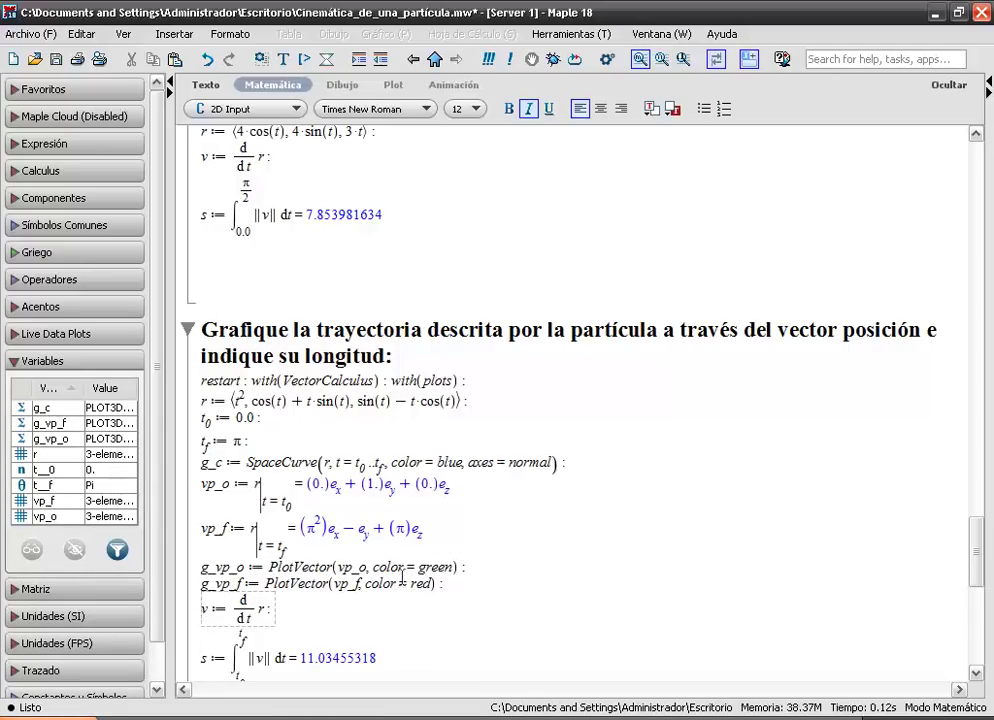
left_click(287, 462)
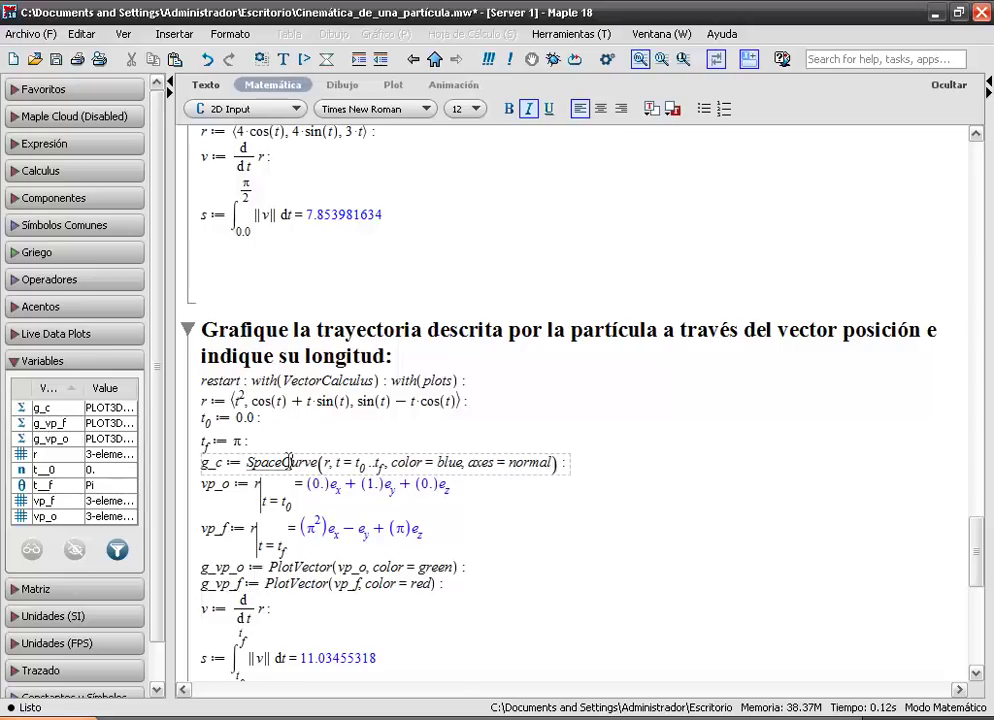
left_click(302, 585)
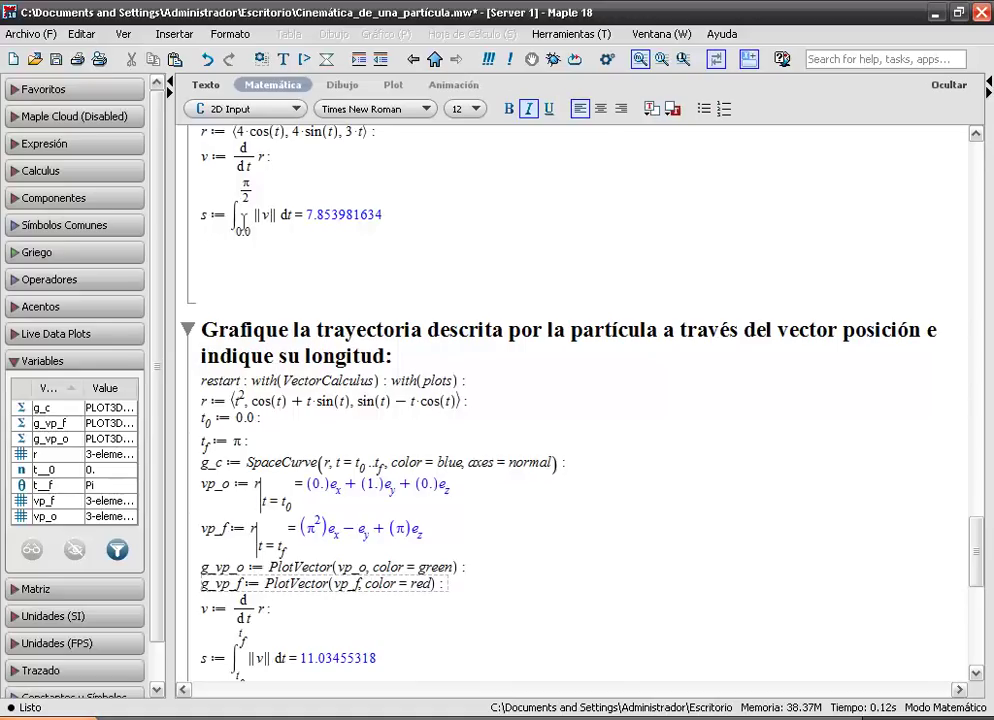
Step: Execute the trajectory's velocity v and evaluate its length s, the integral of ‖v‖ from t₀ to t_f, with the result inline
left_click(977, 675)
left_click(977, 675)
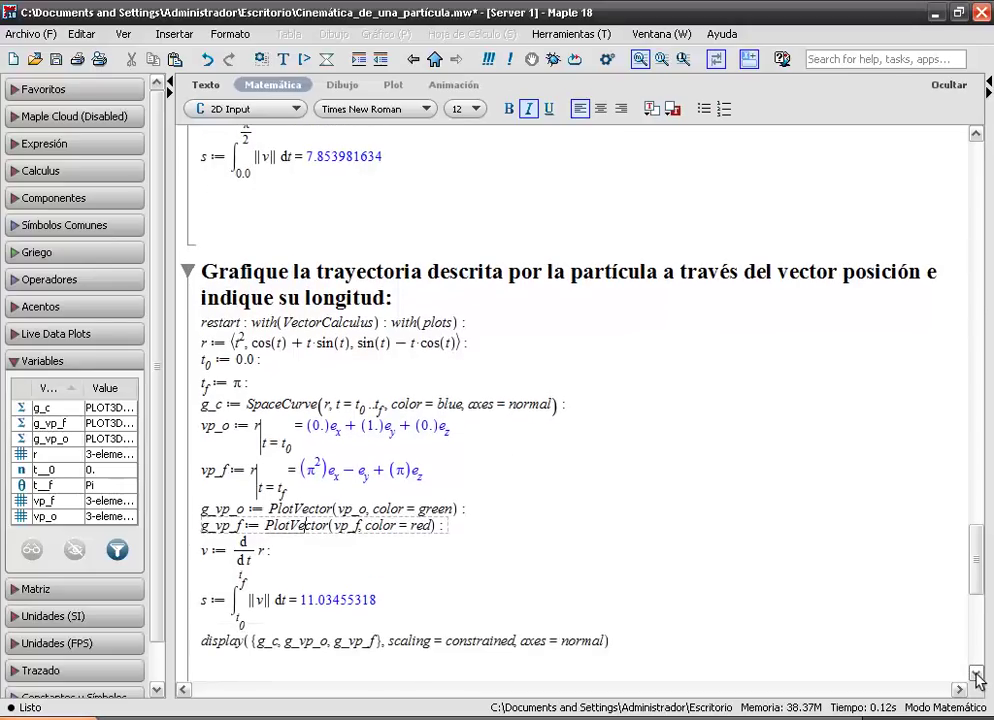
left_click(252, 561)
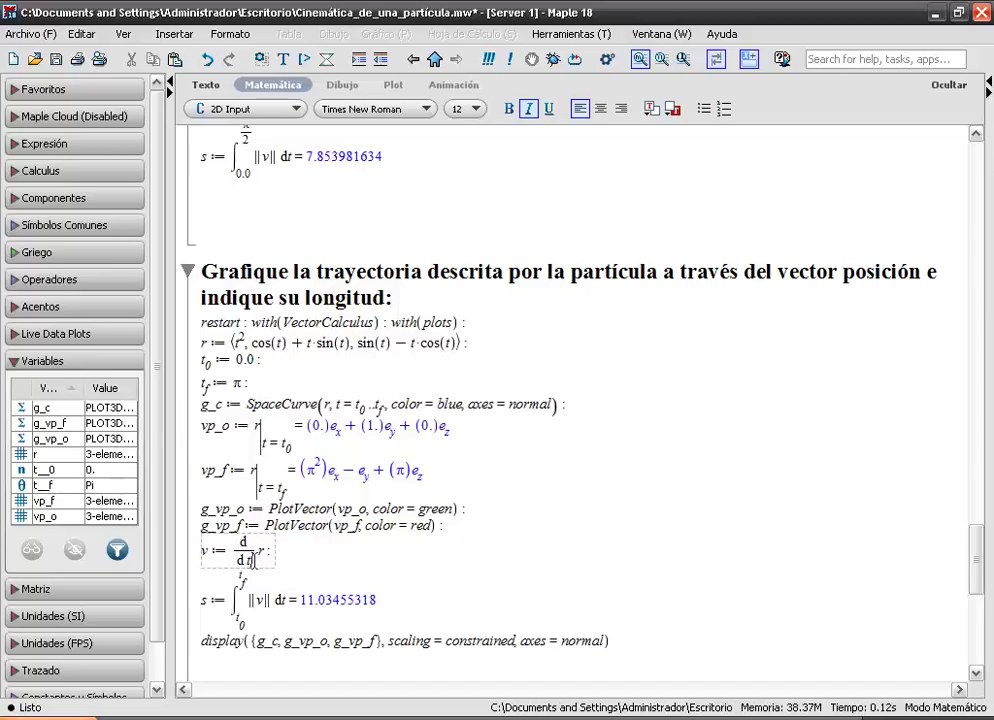
key("Return")
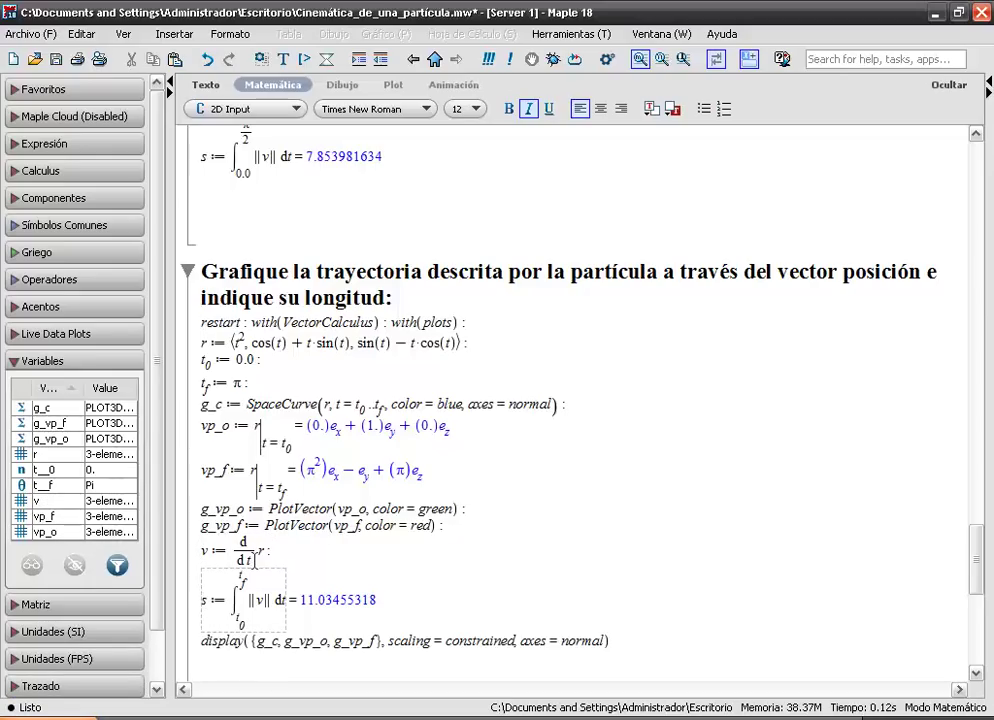
key("Return")
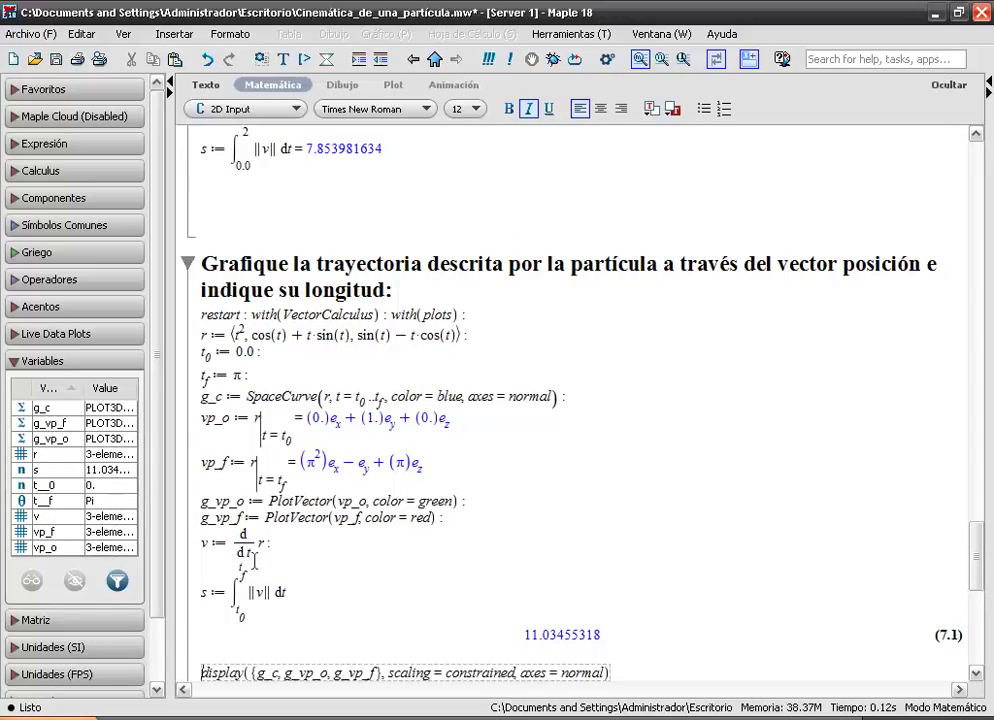
left_click(297, 593)
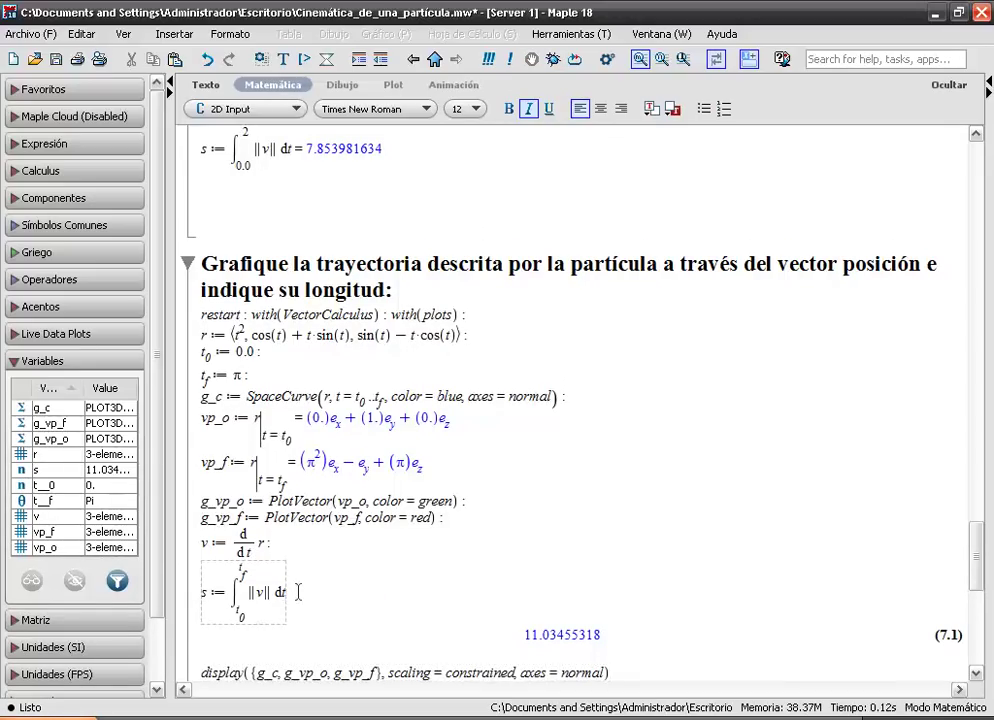
key("ctrl+equal")
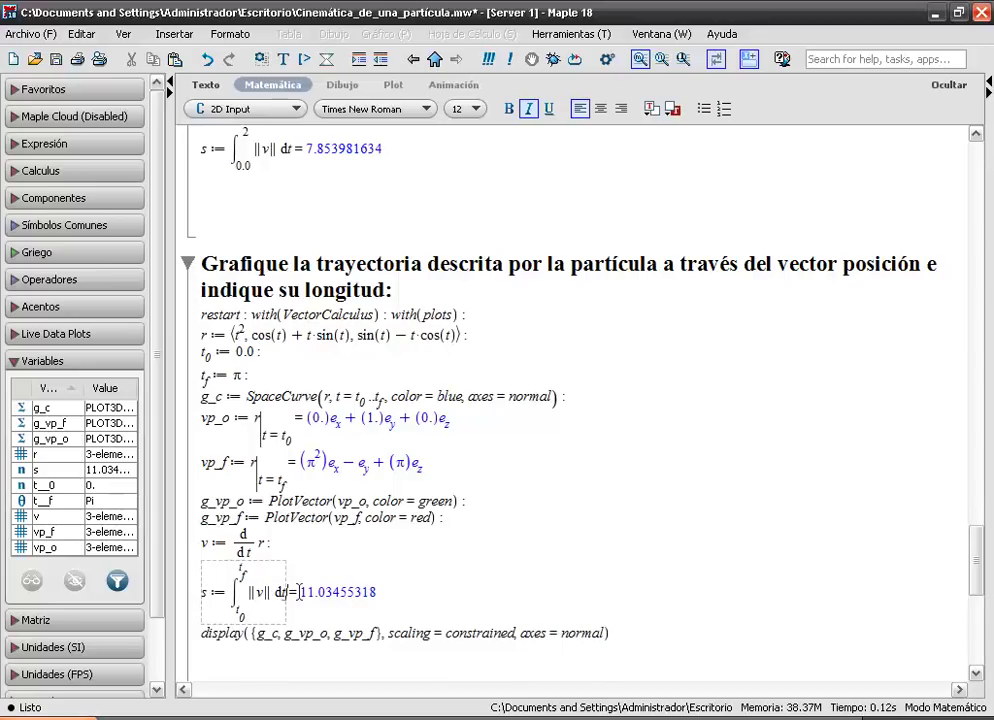
Step: Execute the display of g_c, g_vp_o and g_vp_f with constrained scaling and normal axes, and rotate the resulting 3D plot to inspect it
left_click(291, 634)
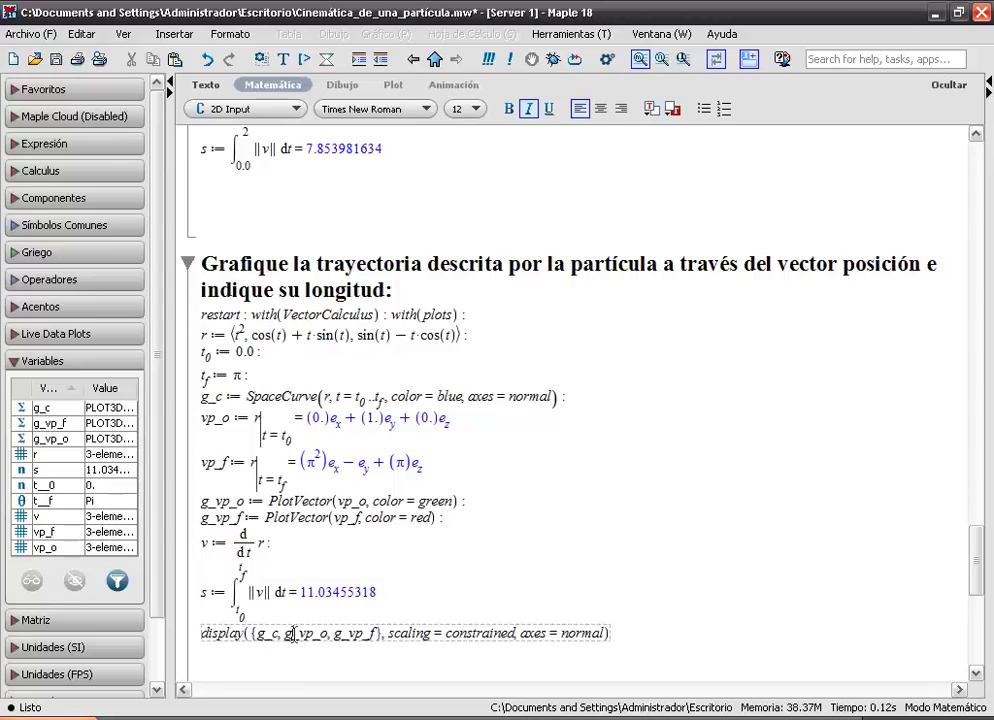
key("Return")
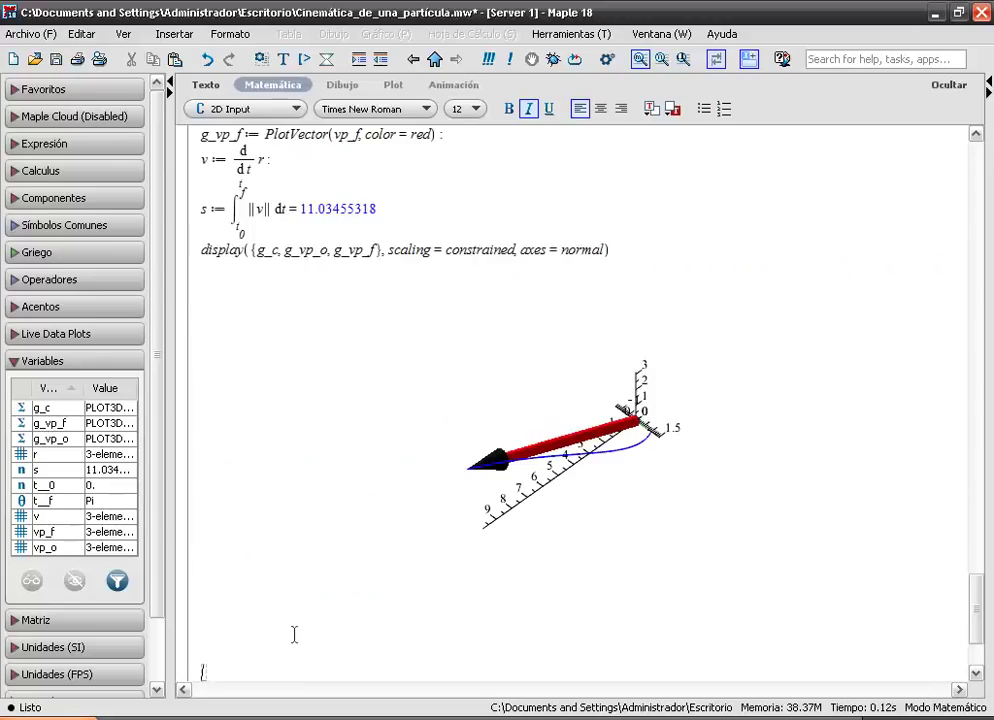
left_click_drag(570, 605, 450, 310)
left_click_drag(474, 407, 562, 556)
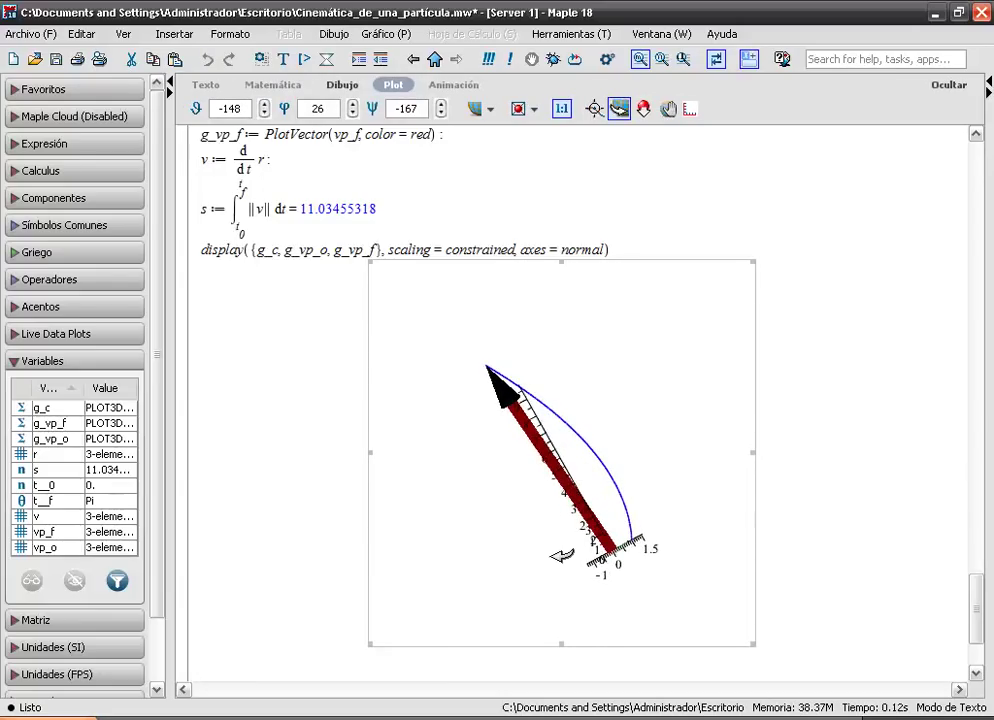
left_click_drag(683, 501, 628, 548)
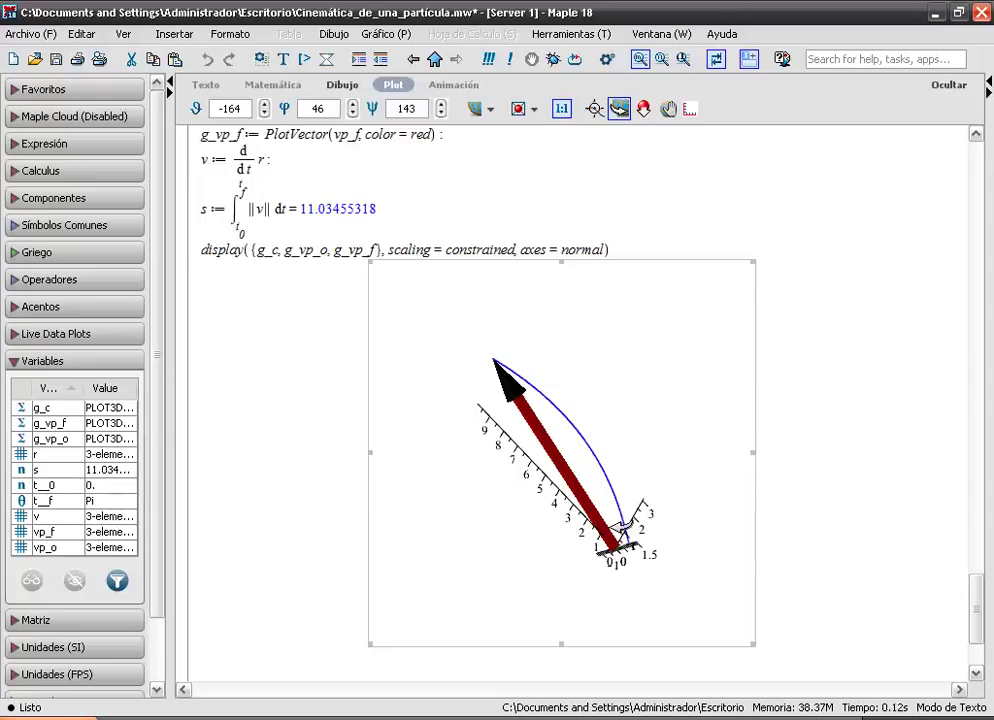
left_click_drag(640, 570, 655, 535)
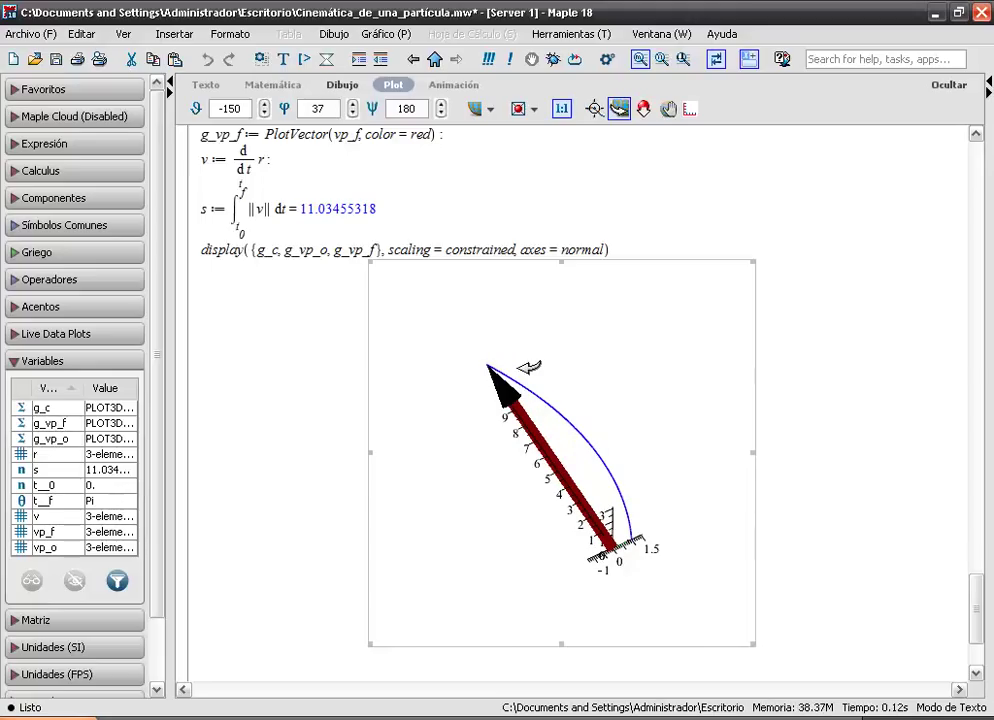
left_click_drag(681, 575, 588, 482)
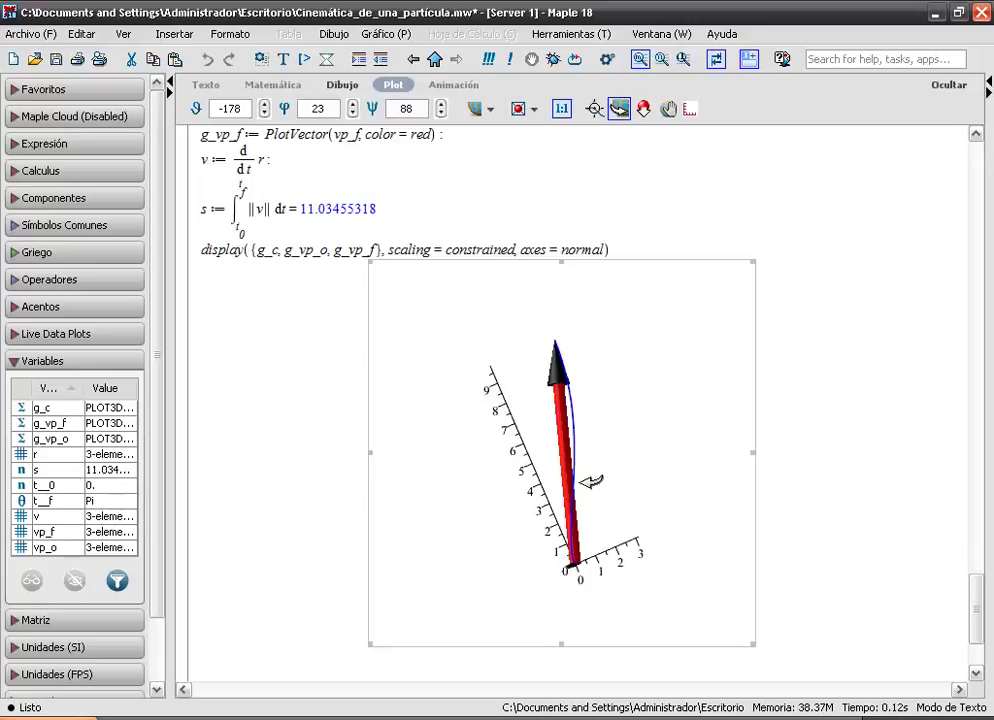
Step: Hide the axes of the trajectory plot, then rotate and enlarge it so the curve and both position vectors are clearly distinguishable
left_click(536, 110)
left_click(536, 193)
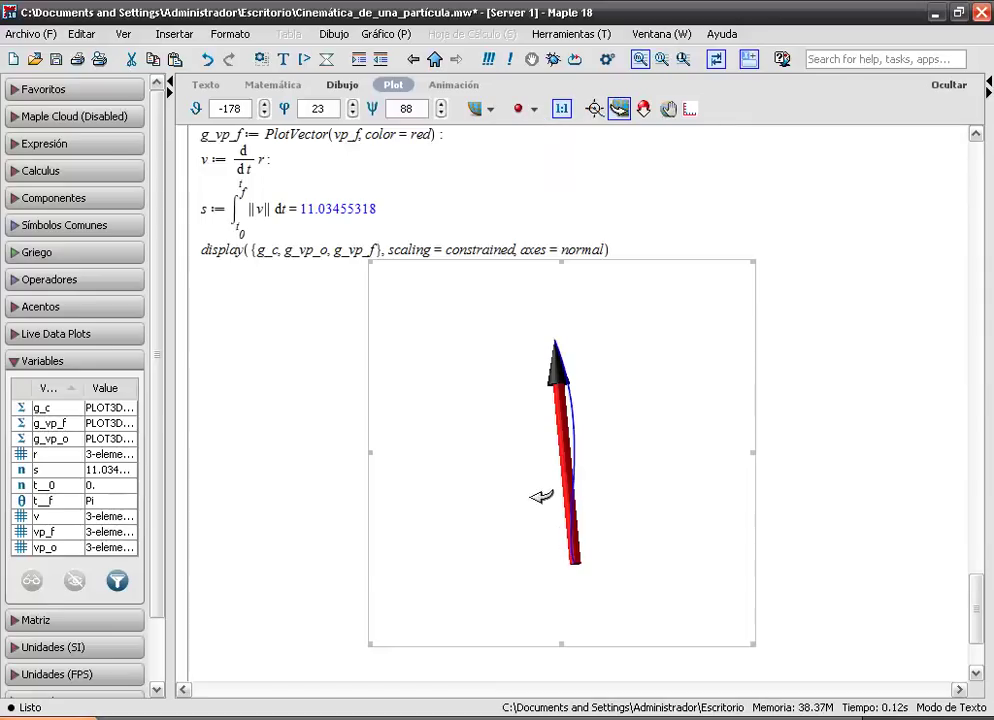
left_click_drag(630, 528, 485, 532)
left_click_drag(612, 541, 550, 497)
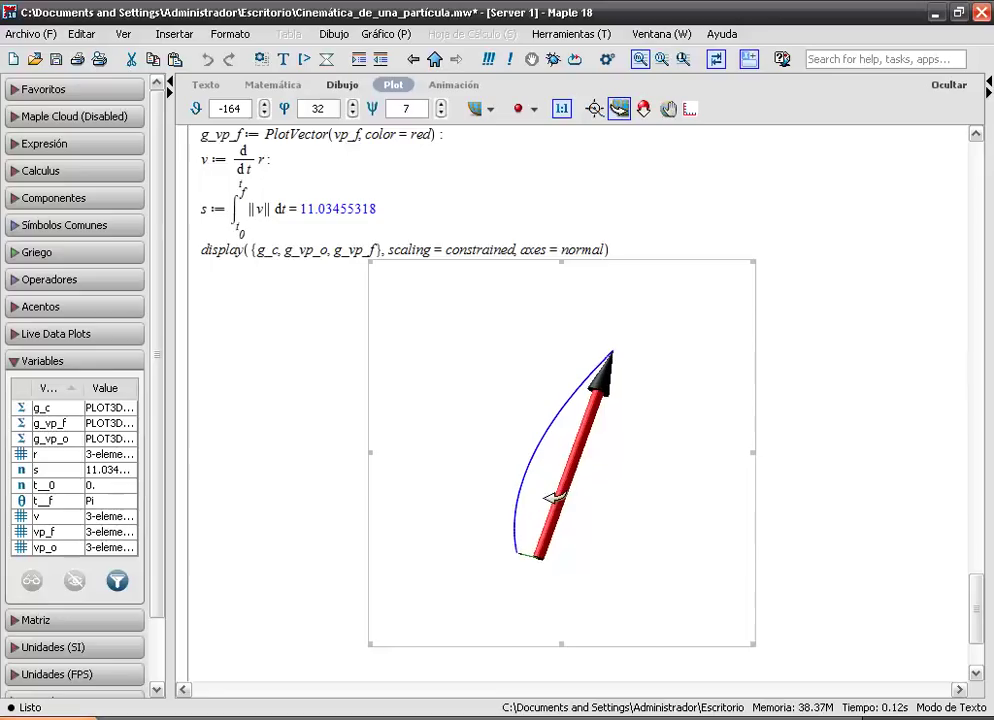
left_click(643, 108)
left_click_drag(607, 347, 550, 500)
left_click(619, 108)
mouse_move(524, 593)
left_mouse_down()
mouse_move(512, 570)
mouse_move(520, 590)
left_mouse_up()
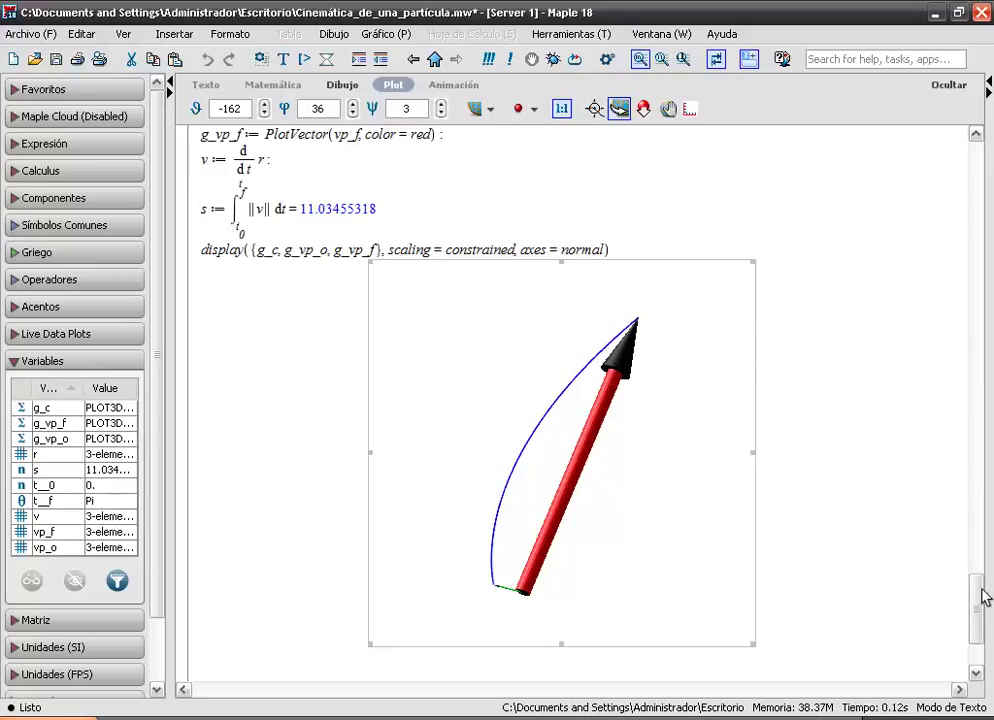
Step: Expand the section on tabulating curvature and execute its restart, VectorCalculus and Statistics loading, r₁ := ⟨2·cos(t), 3·sin(t), 0⟩ and the curvature function k₁
left_click_drag(978, 598, 978, 622)
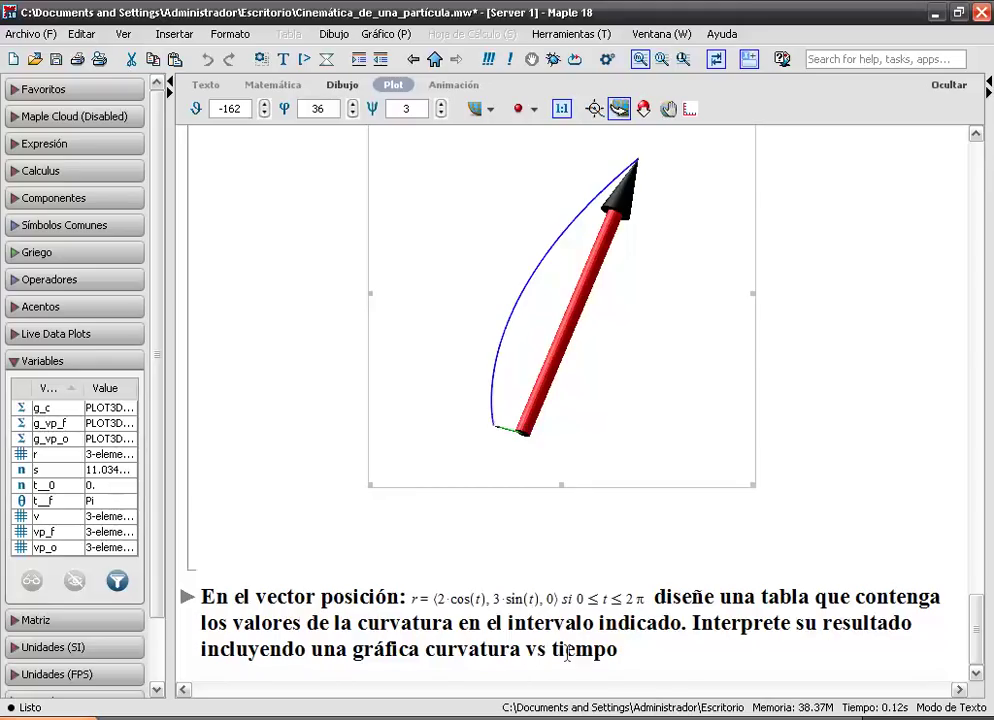
left_click(186, 598)
left_click_drag(978, 522, 977, 563)
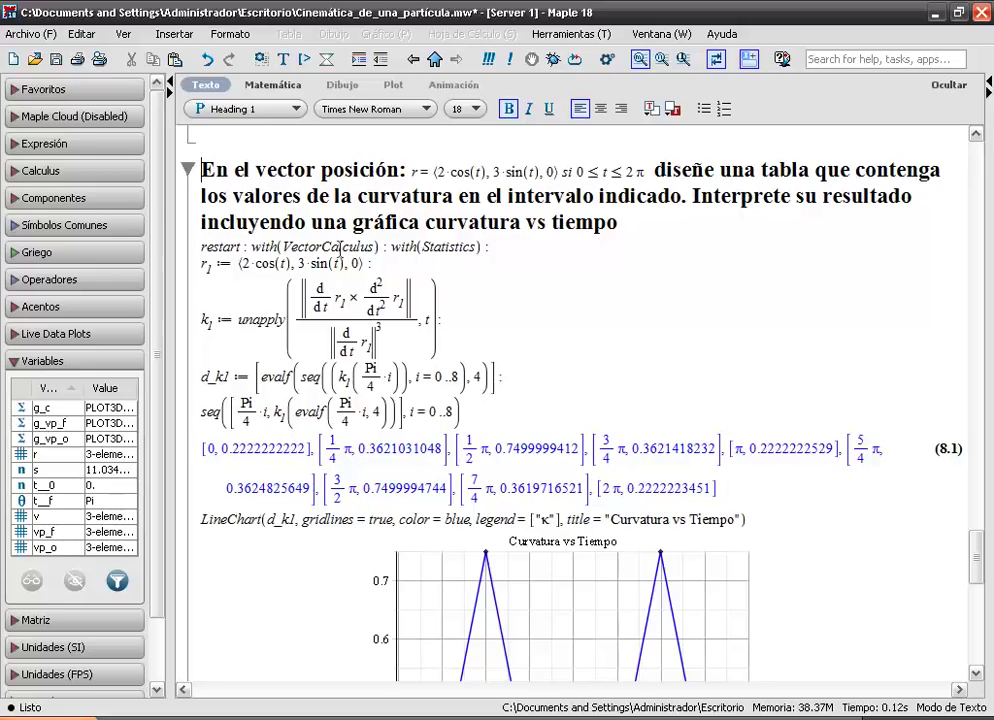
left_click(340, 248)
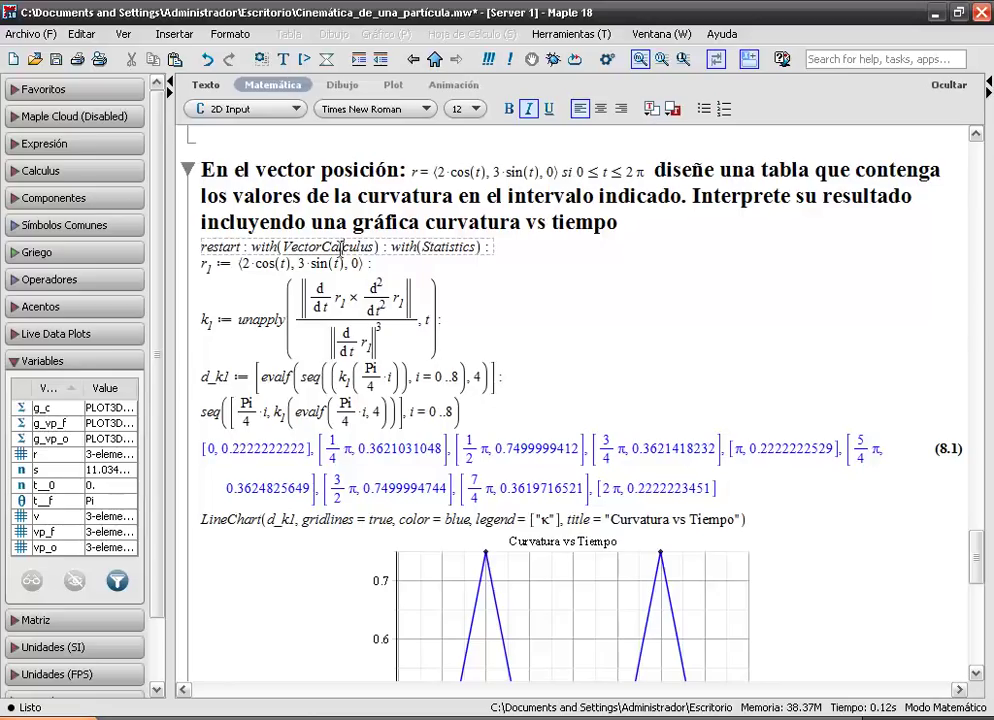
key("Return")
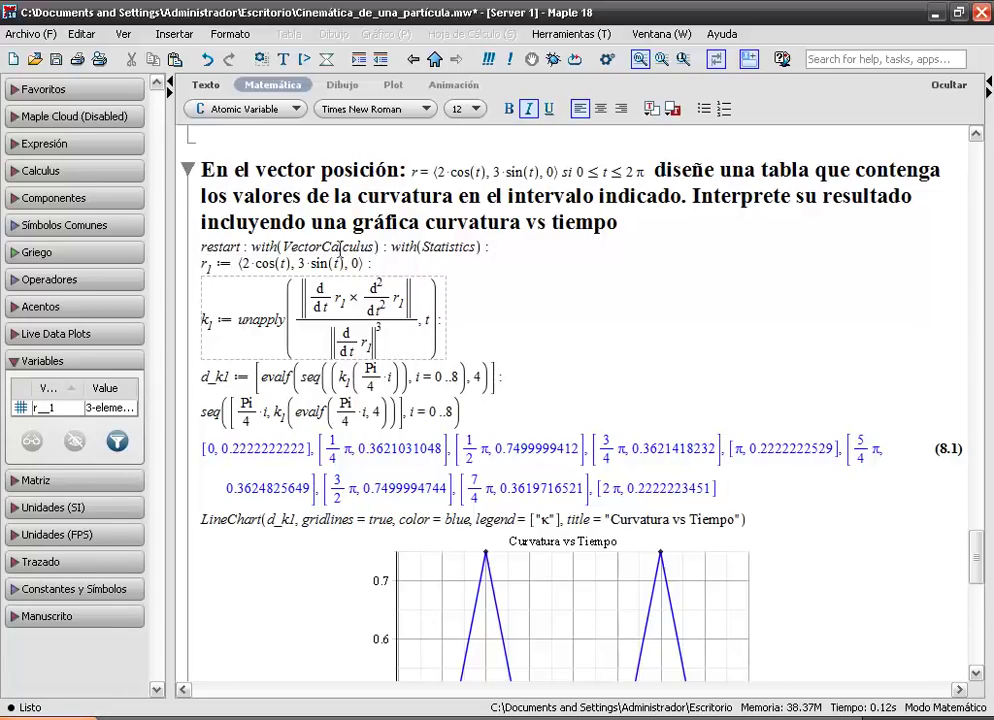
key("Return")
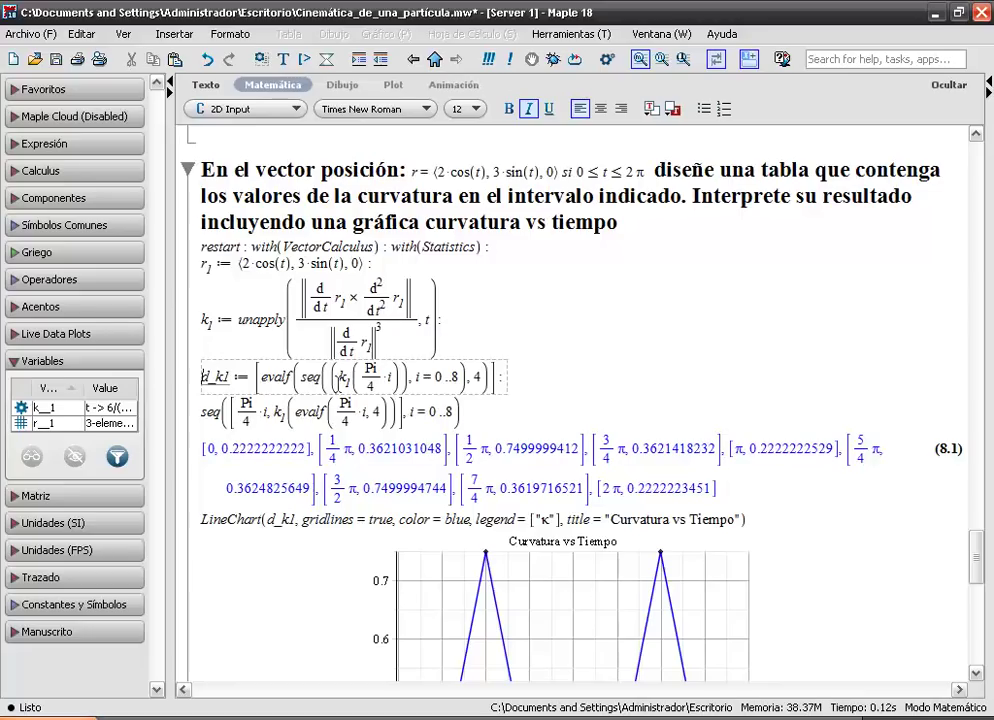
Step: Examine the d_k1 and seq statements against the k₁ formula, the LineChart of curvature versus time, and the evalf of k₁ at 0.0
left_click(260, 376)
key("Home")
left_click(246, 411)
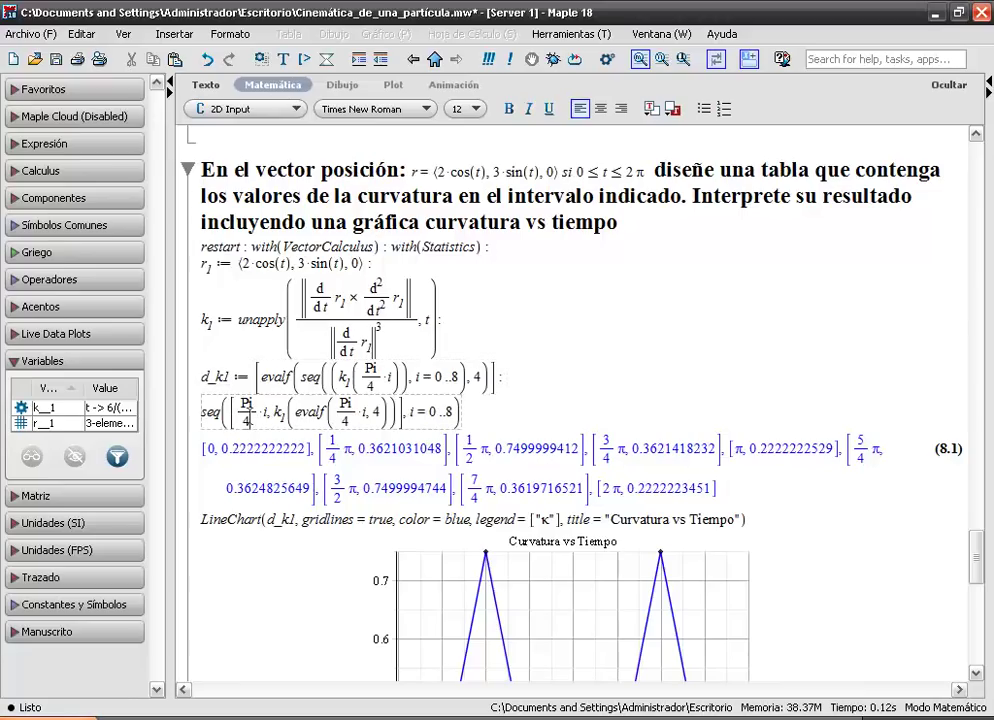
left_click(332, 373)
left_click(249, 376)
left_click(211, 411)
left_click(247, 404)
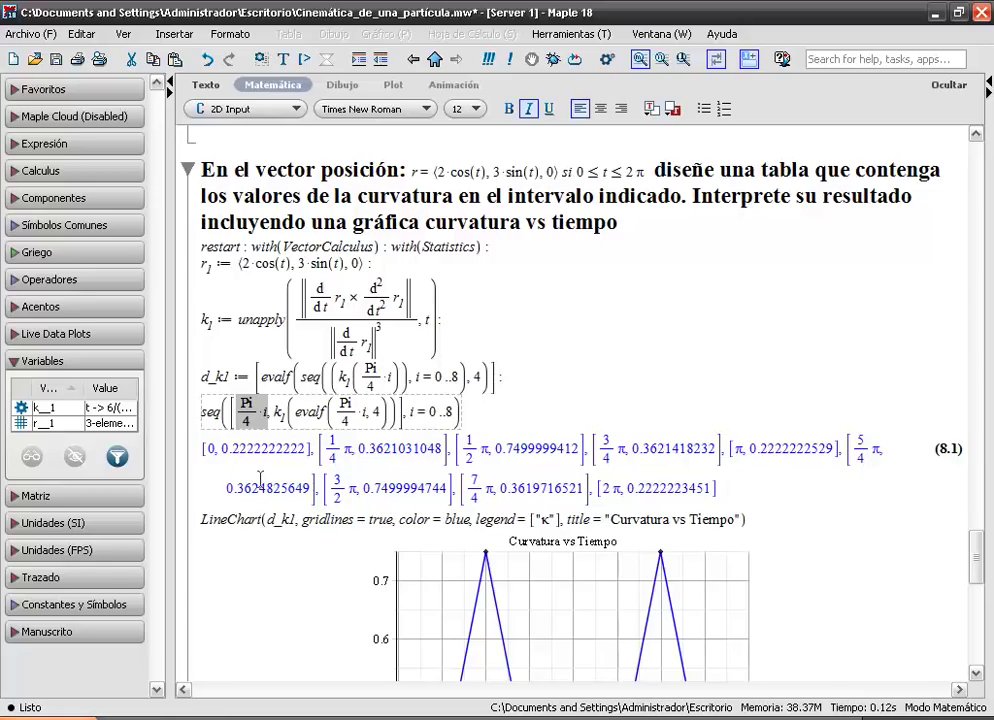
left_click(317, 308)
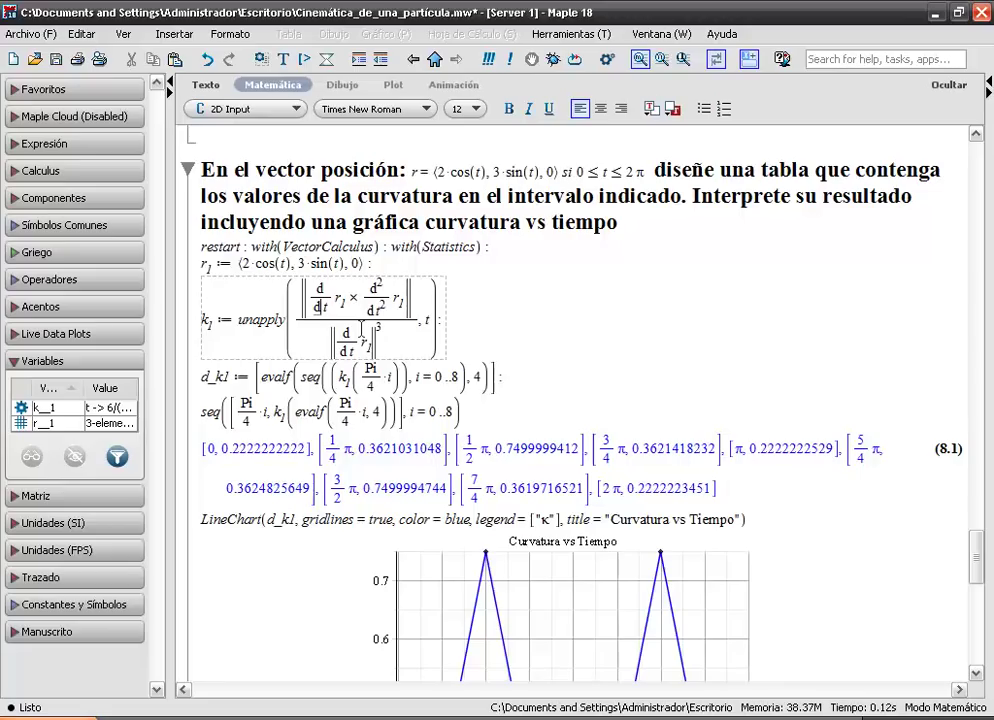
left_click(323, 520)
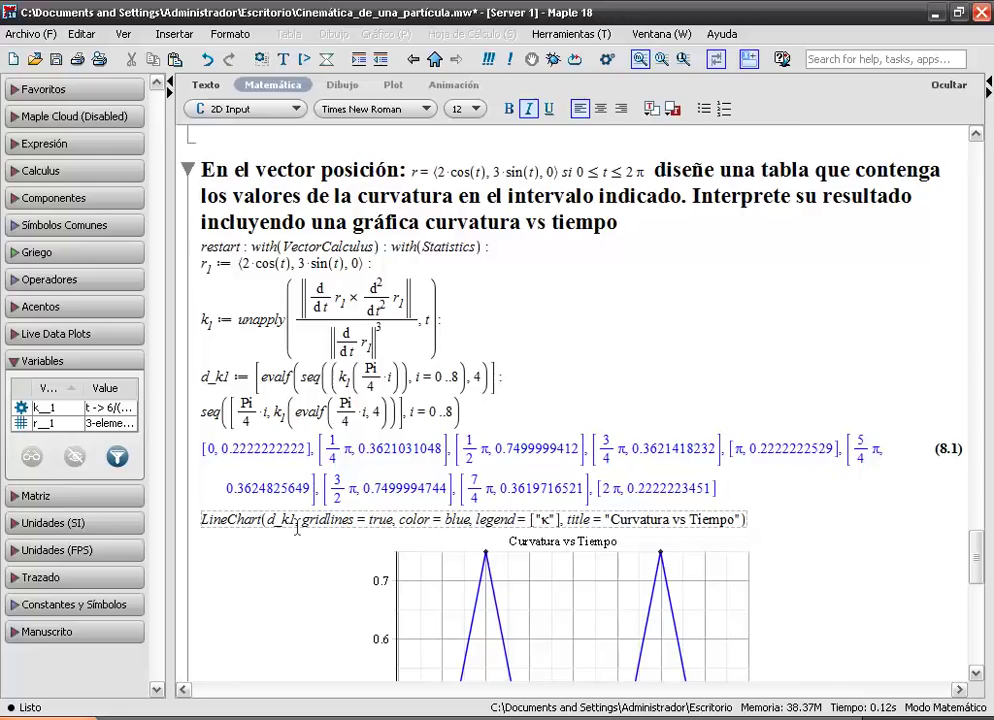
left_click_drag(976, 559, 979, 578)
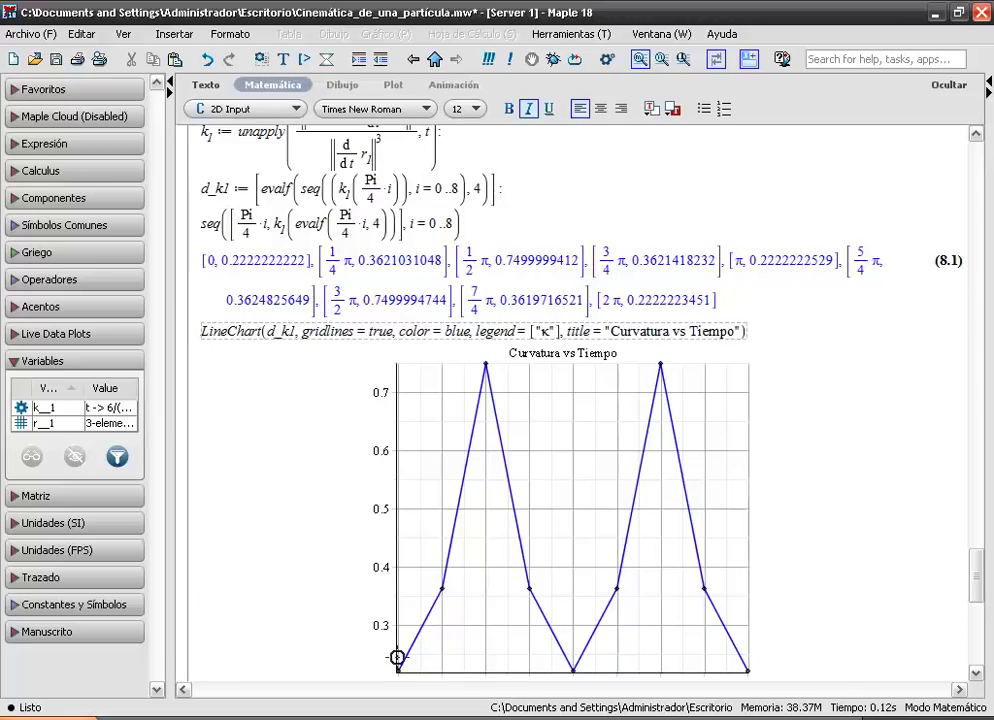
left_click_drag(979, 583, 980, 595)
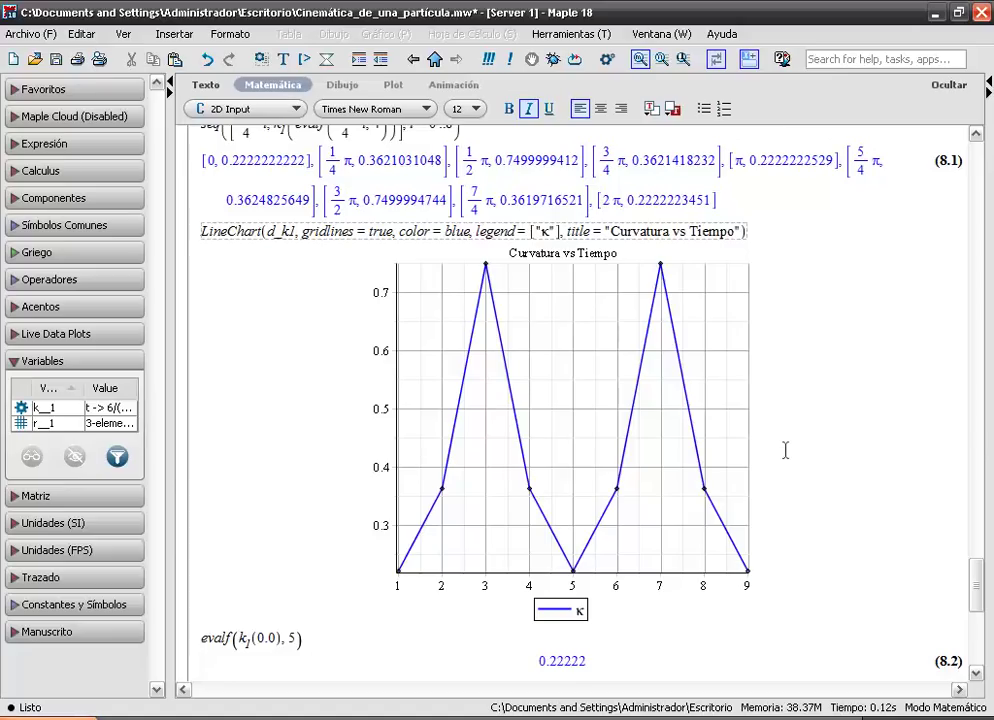
left_click(268, 638)
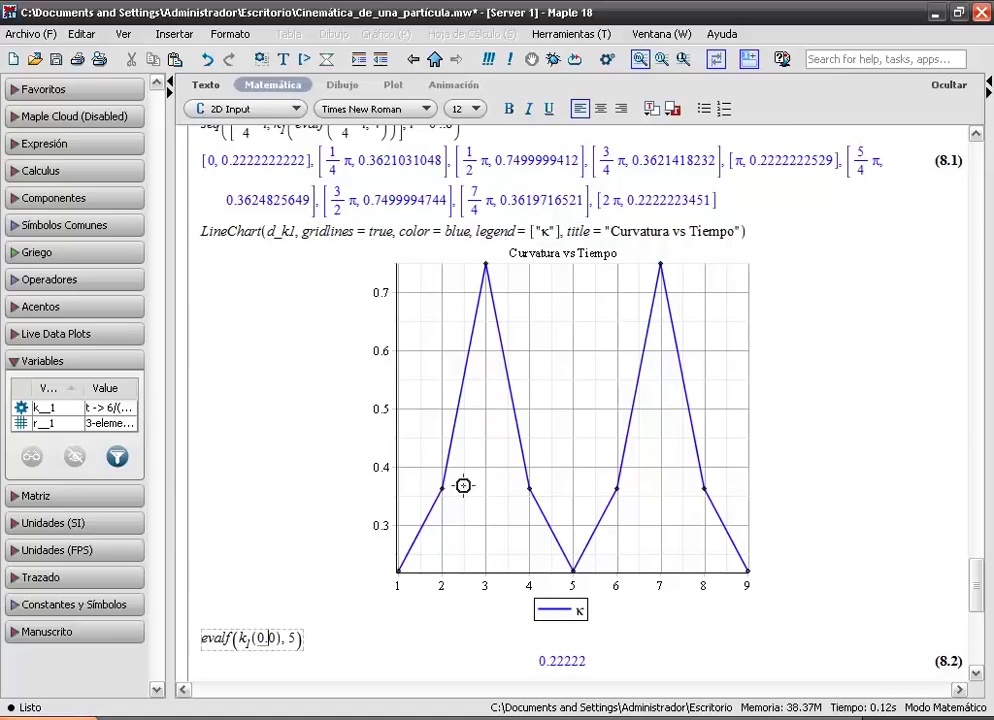
Step: Execute the d_k1 curvature list, the seq table for i = 0..8, and the blue "Curvatura vs Tiempo" LineChart with gridlines and legend κ
left_click_drag(971, 582, 978, 570)
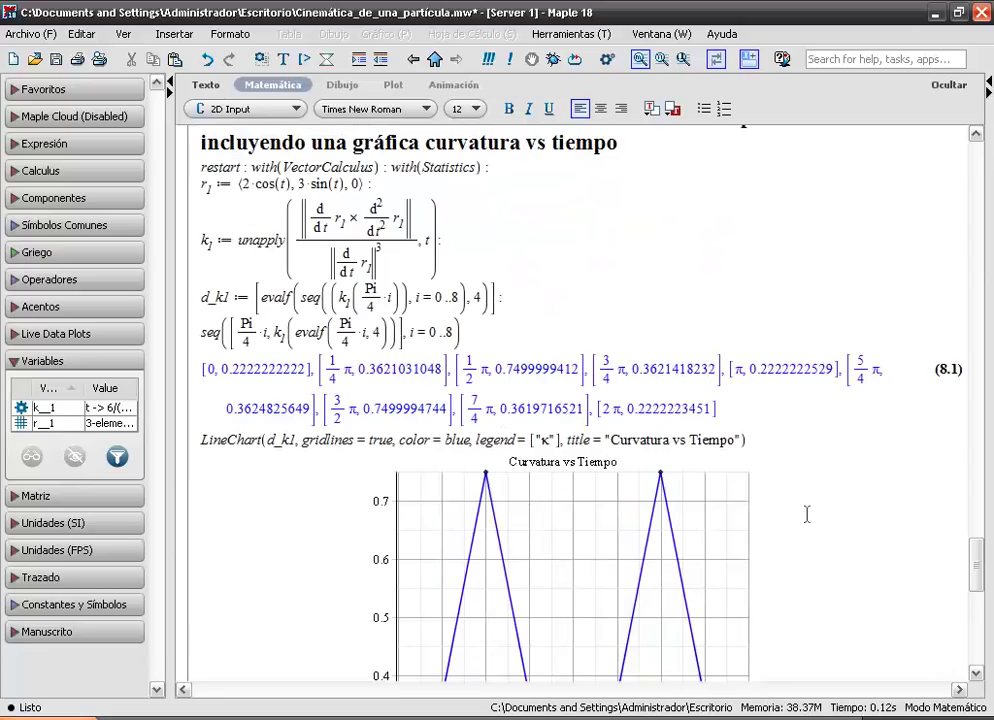
left_click(428, 299)
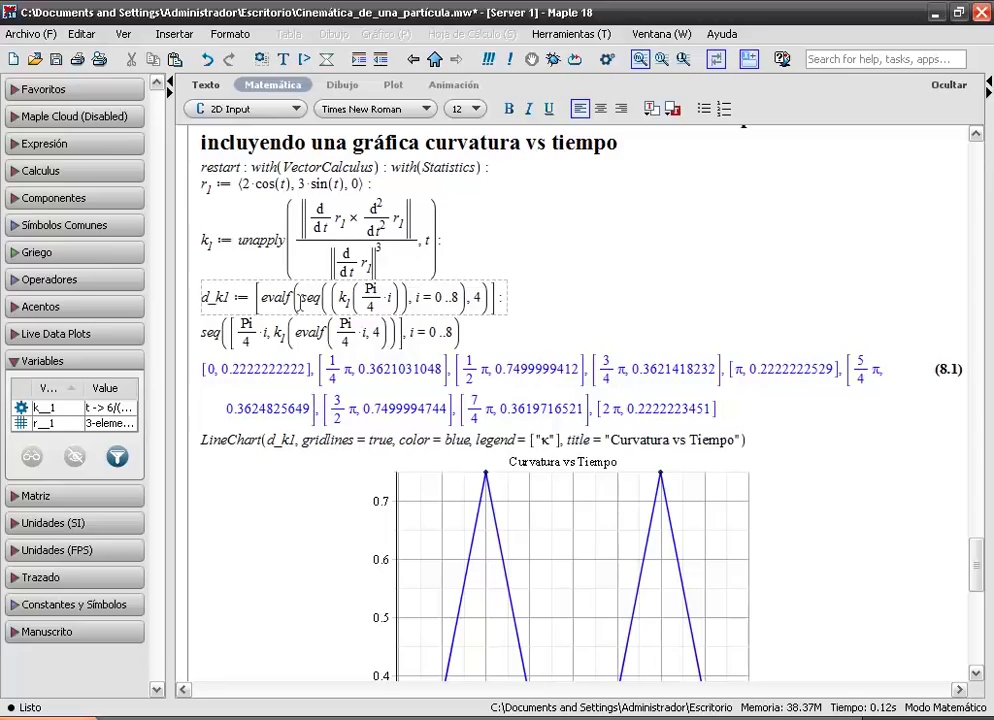
left_click(424, 307)
key("Return")
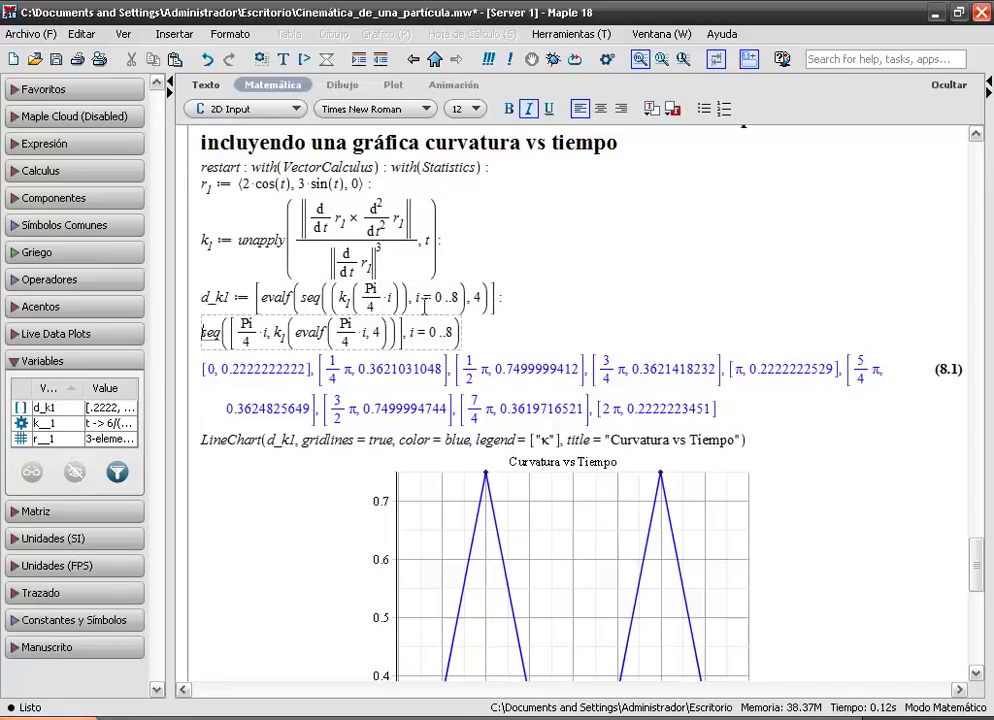
key("Return")
key("Return")
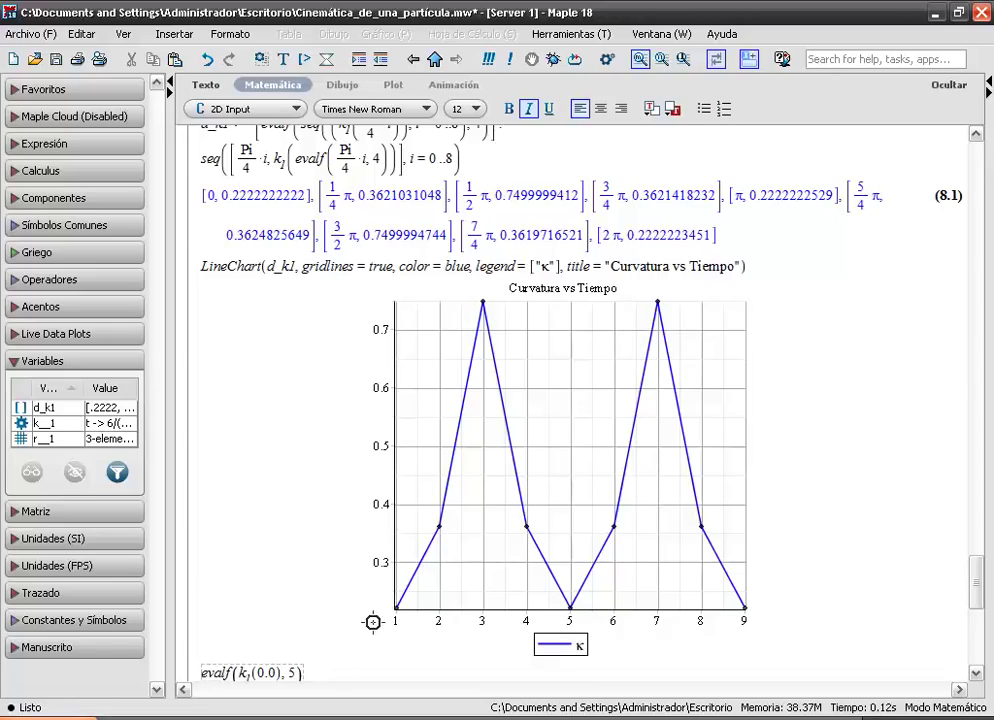
key("Return")
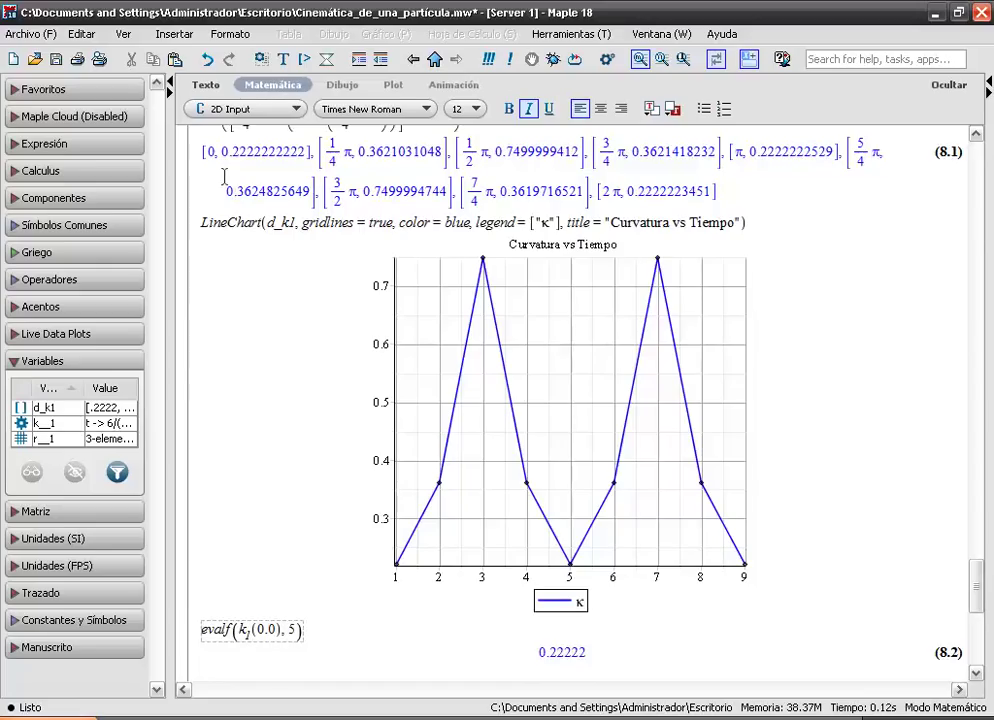
Step: Evaluate evalf(k₁(0.0), 5) below the chart with its result inline
left_click(241, 630)
left_click_drag(243, 630, 264, 629)
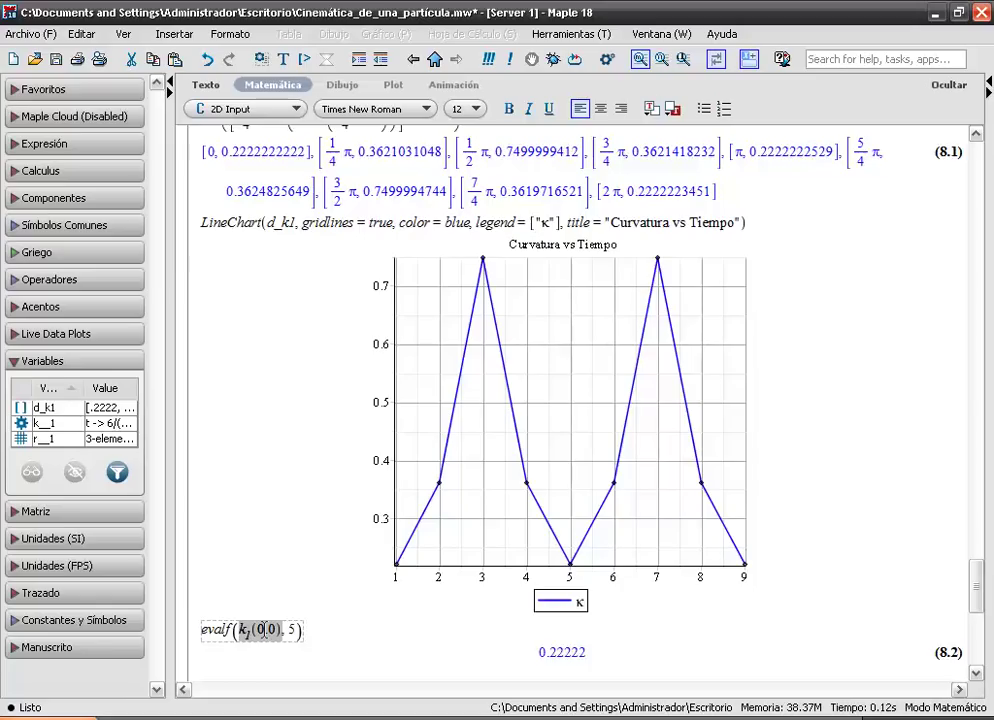
type(".")
left_click(306, 629)
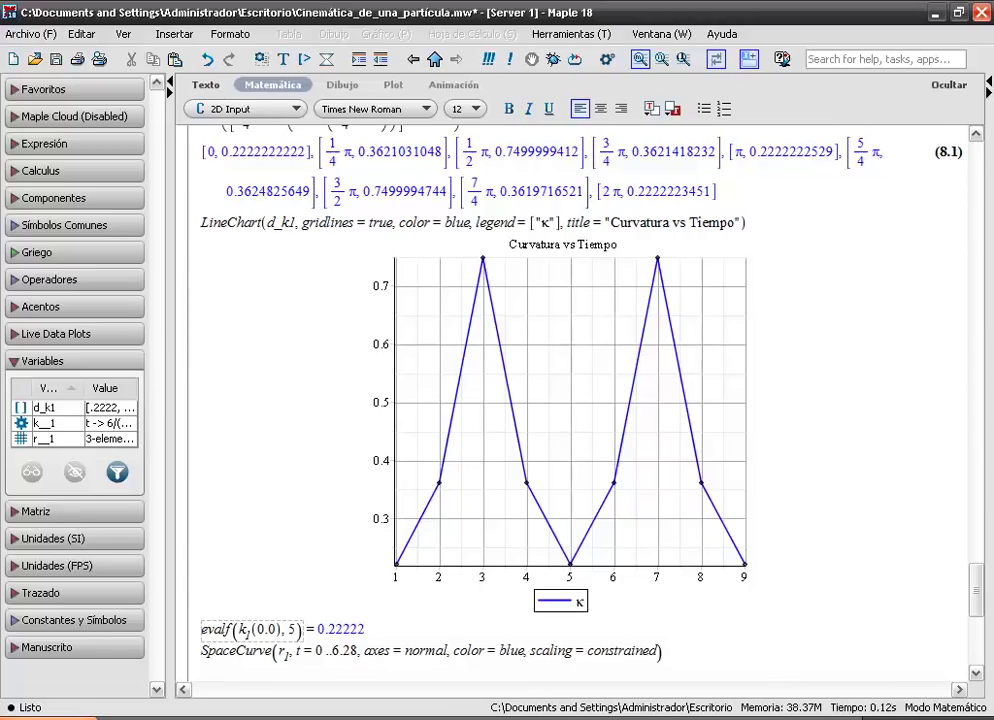
Step: Evaluate the five-digit curvature k₁ at 2.0, and evaluate it again at 0.0
double_click(270, 629)
type("0")
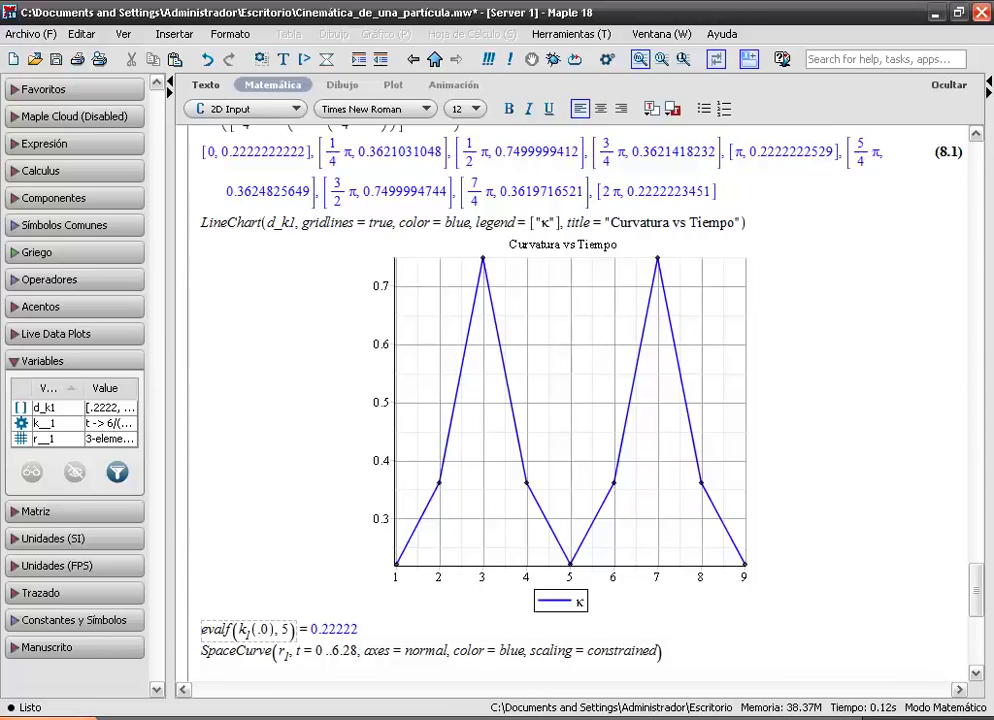
type("2")
key("Return")
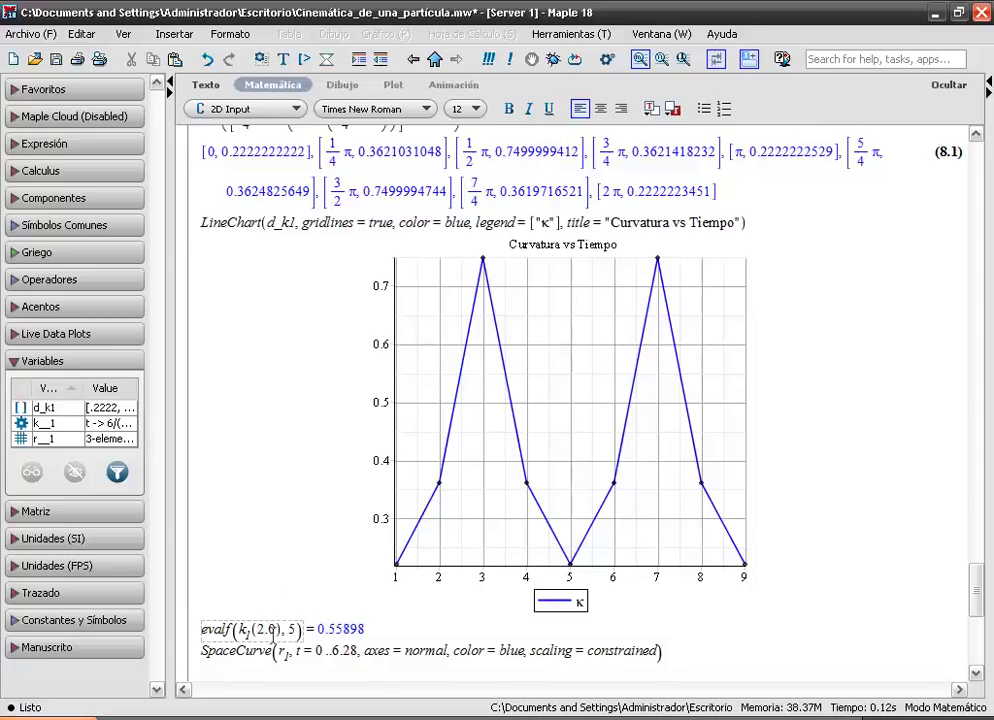
key("BackSpace")
key("BackSpace")
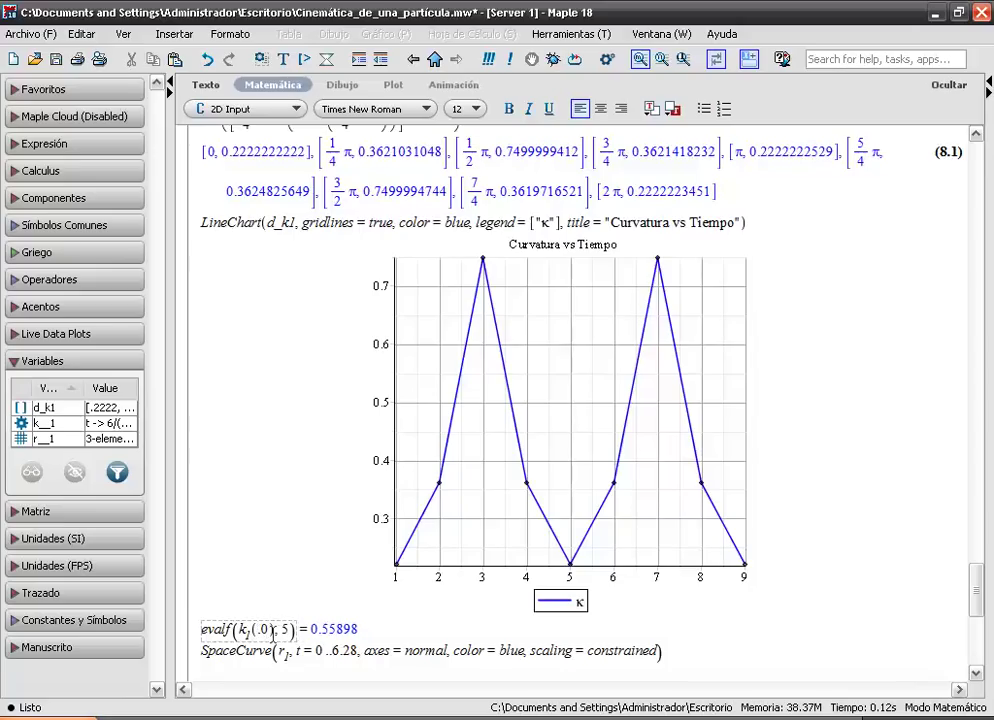
type("0")
key("Return")
Step: Replace the argument of k₁ in the evalf expression with Pi/4 and evaluate it inline
key("Delete")
key("Delete")
key("BackSpace")
type("Pi/4")
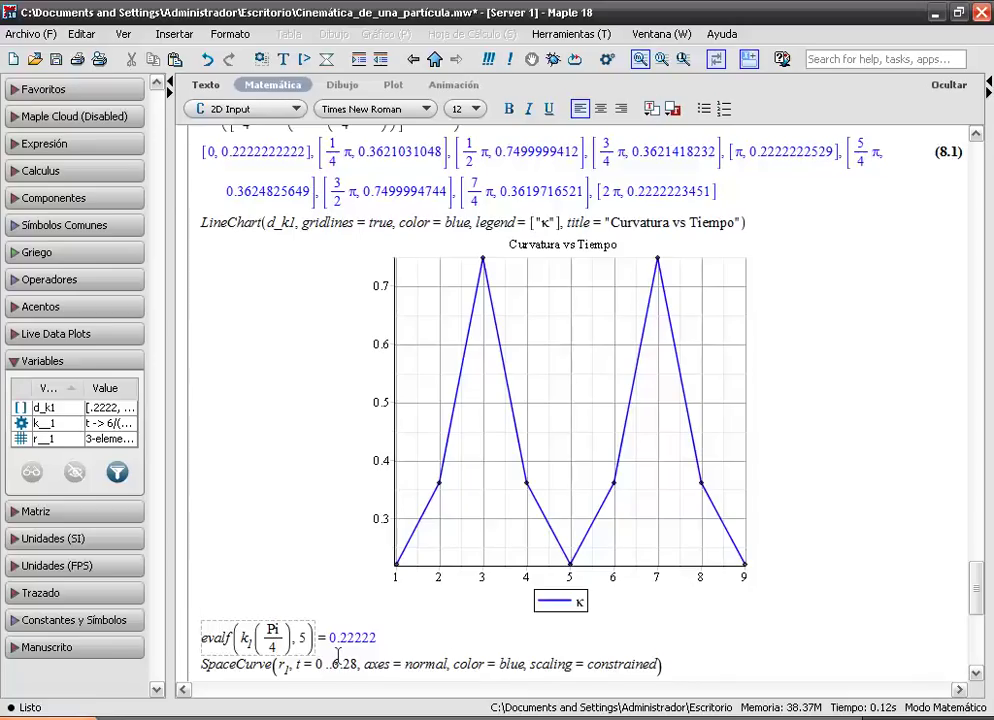
key("Return")
left_click(268, 629)
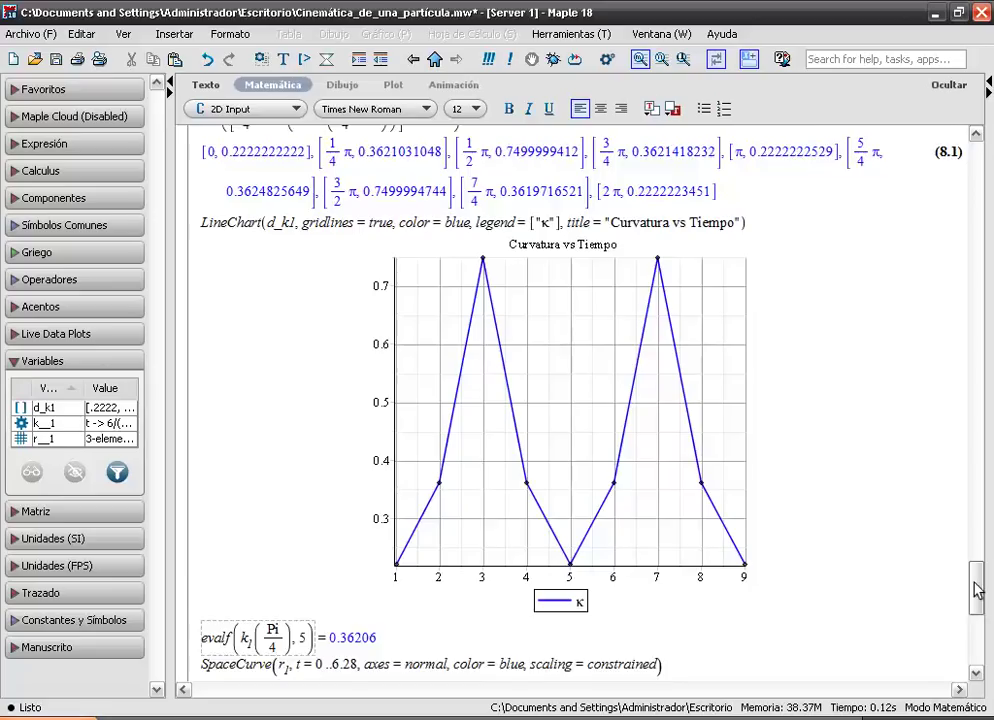
Step: Execute the blue SpaceCurve plot of r₁ for t = 0..6.28 with normal axes and constrained scaling
left_click_drag(976, 592, 979, 597)
left_click(319, 588)
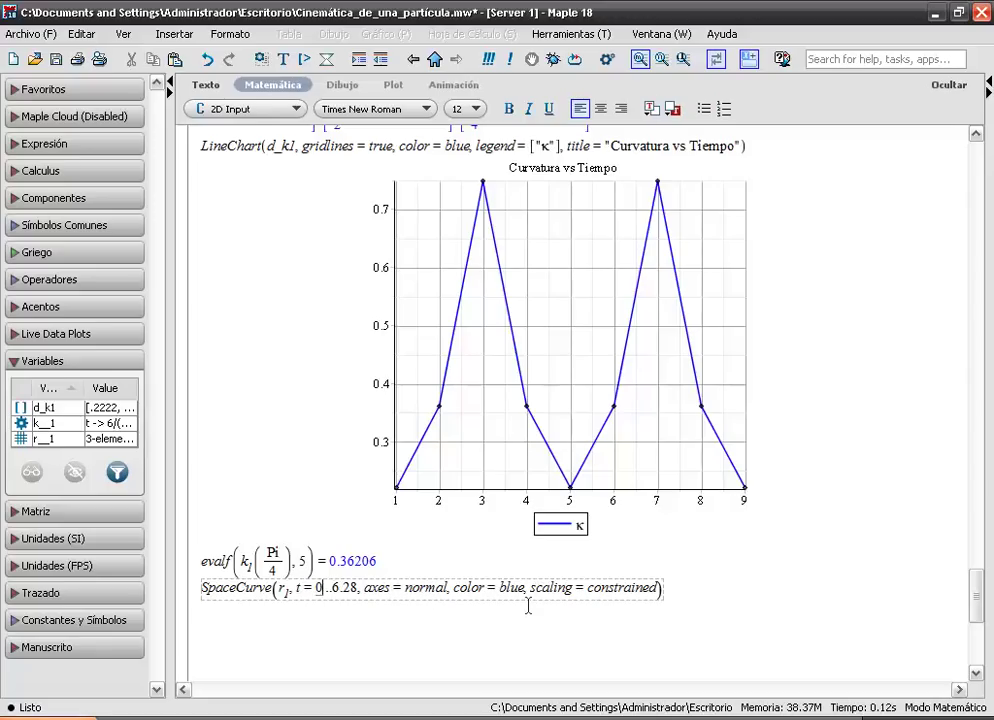
key("Return")
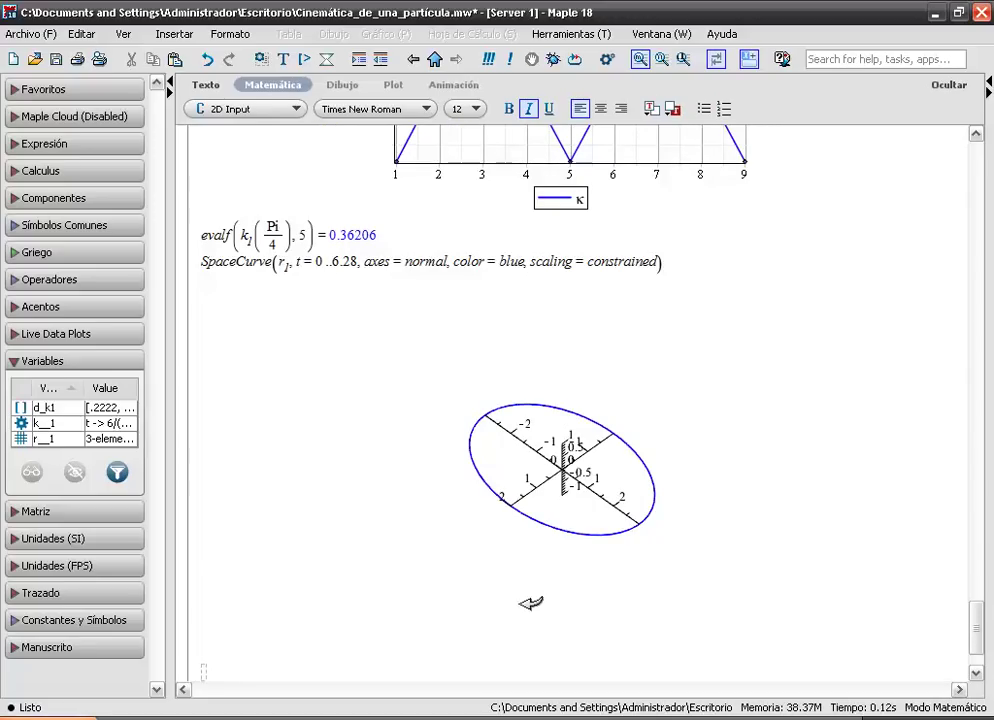
Step: Rotate the SpaceCurve plot of the ellipse to a nearly top-down view, with orientation angles of about 2, -9 and -2
left_click_drag(976, 645, 967, 575)
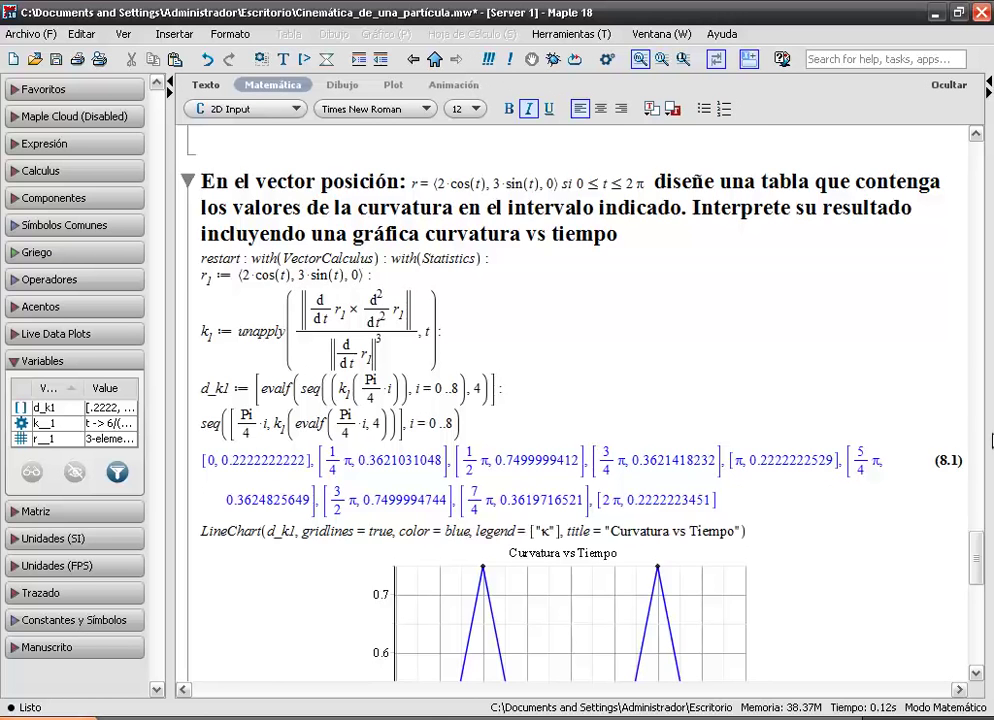
left_click_drag(977, 545, 980, 612)
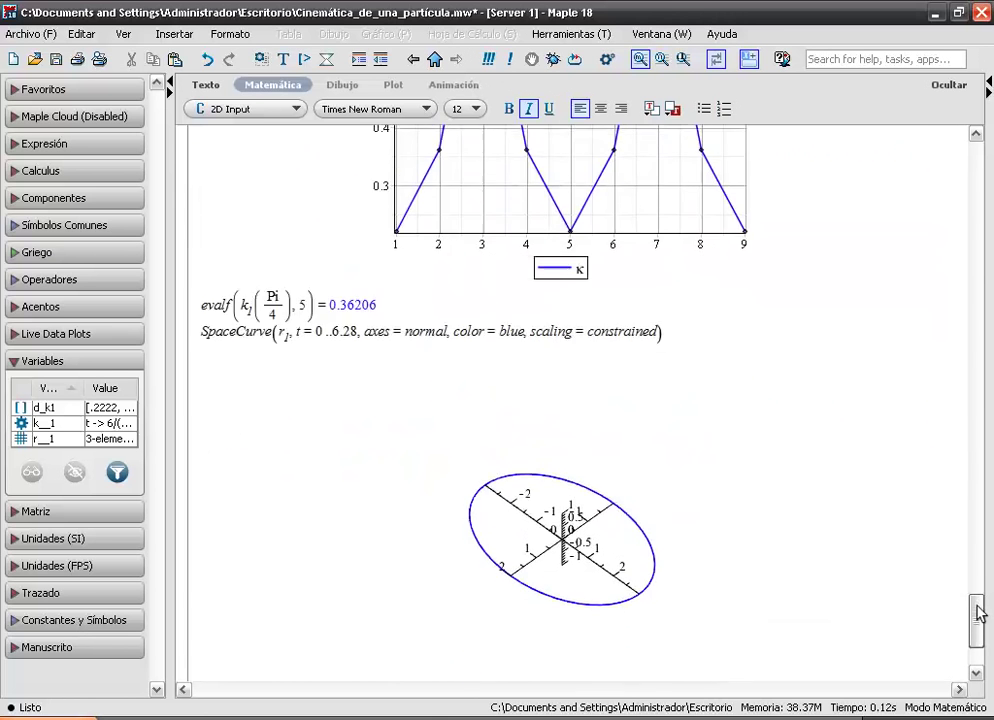
left_click(628, 541)
left_click_drag(628, 541, 680, 510)
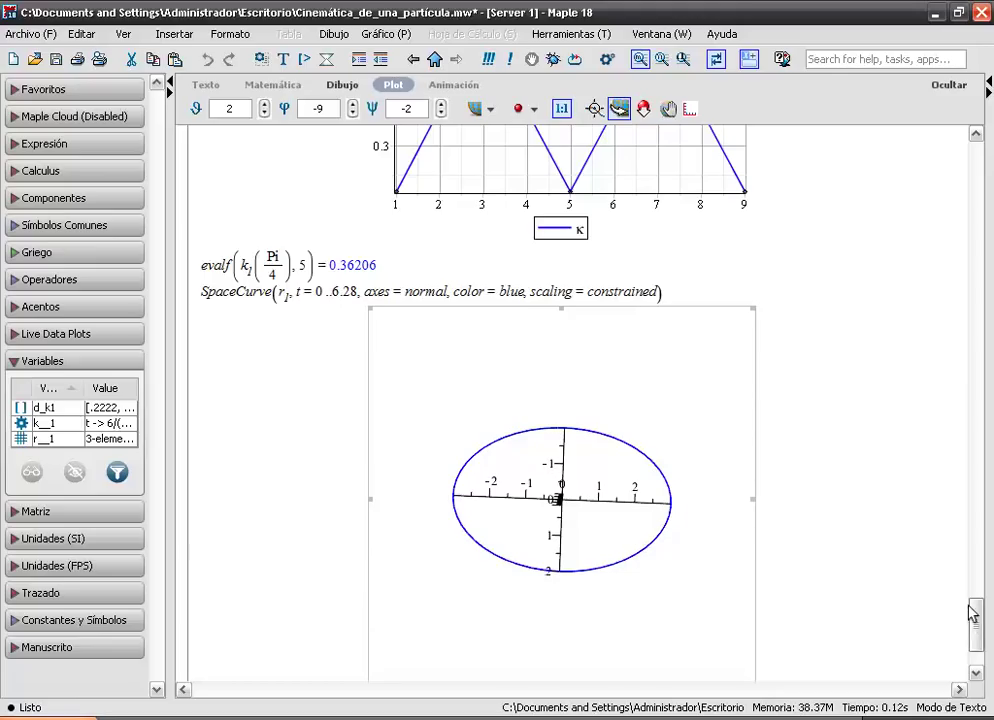
Step: Change the sin(t) coefficient in r₁ to 2 and re-execute the r₁, k₁, d_k1 and curvature sequence lines
left_click_drag(979, 622, 972, 550)
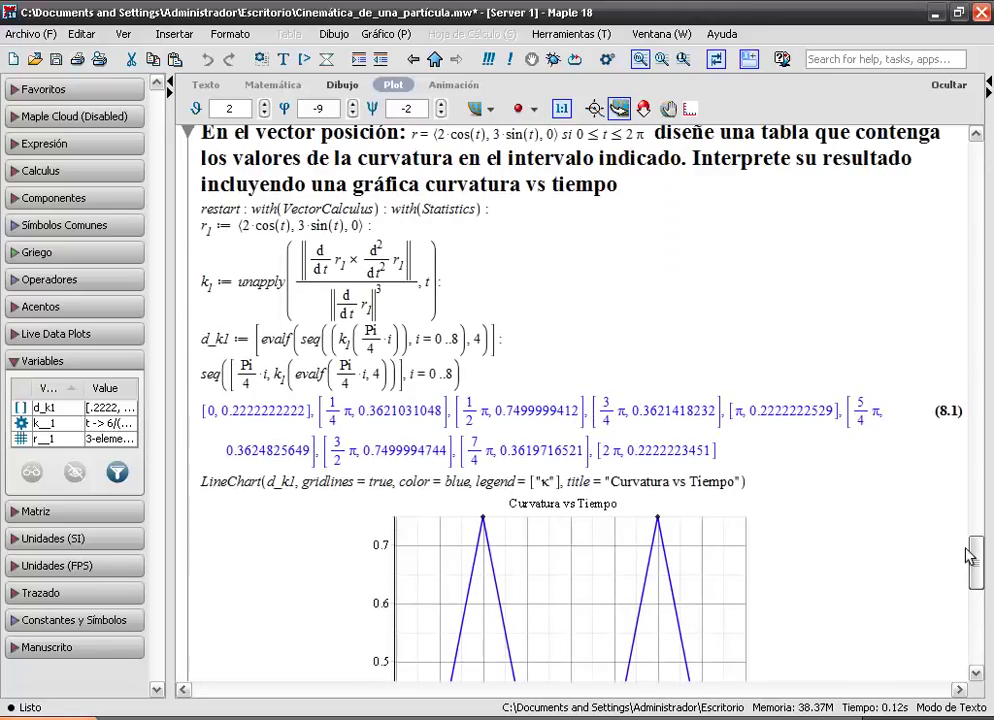
left_click(300, 225)
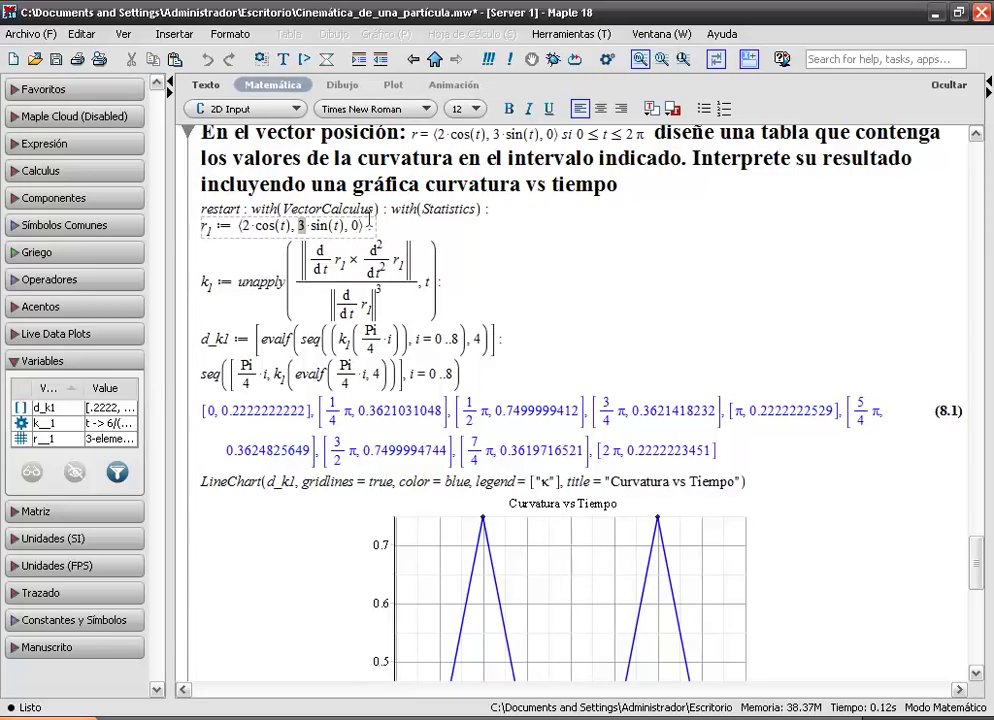
type("2")
key("Return")
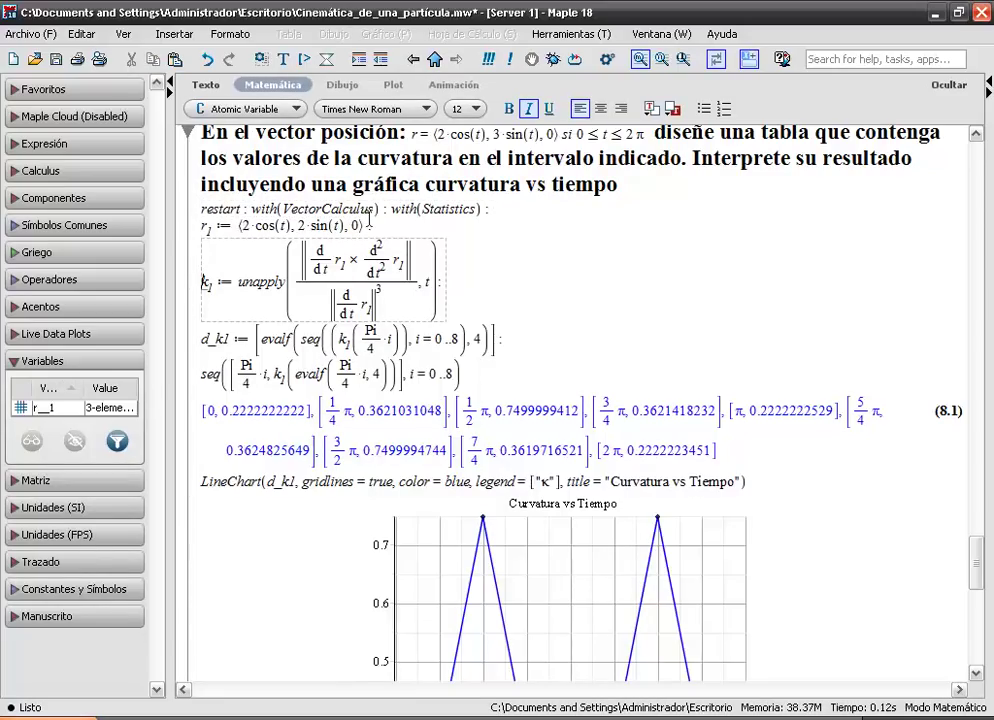
key("Return")
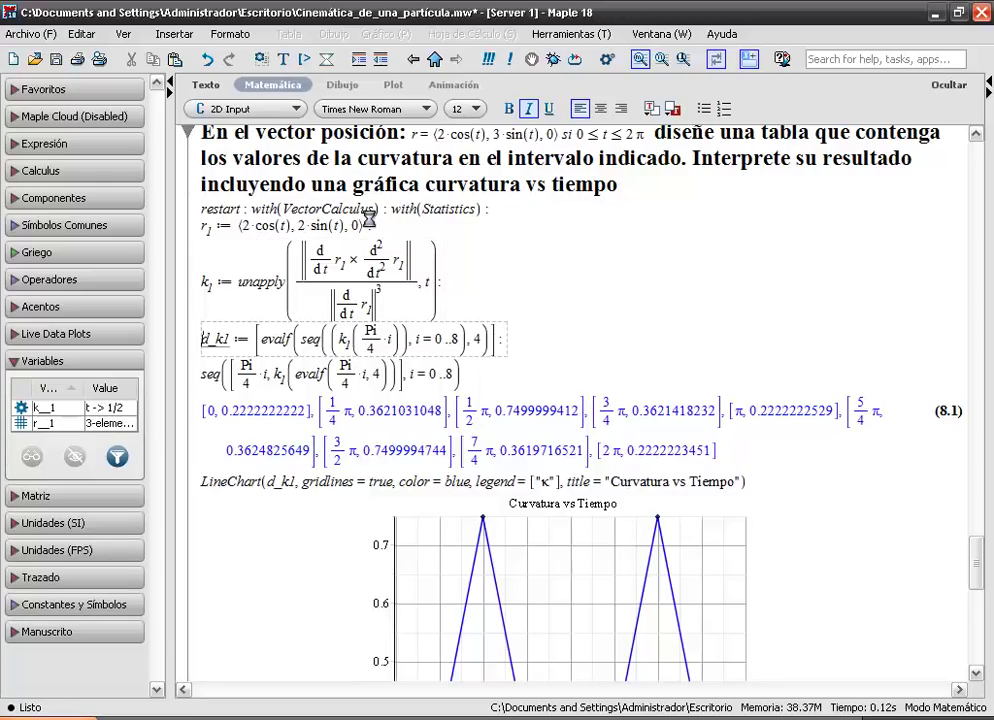
key("Return")
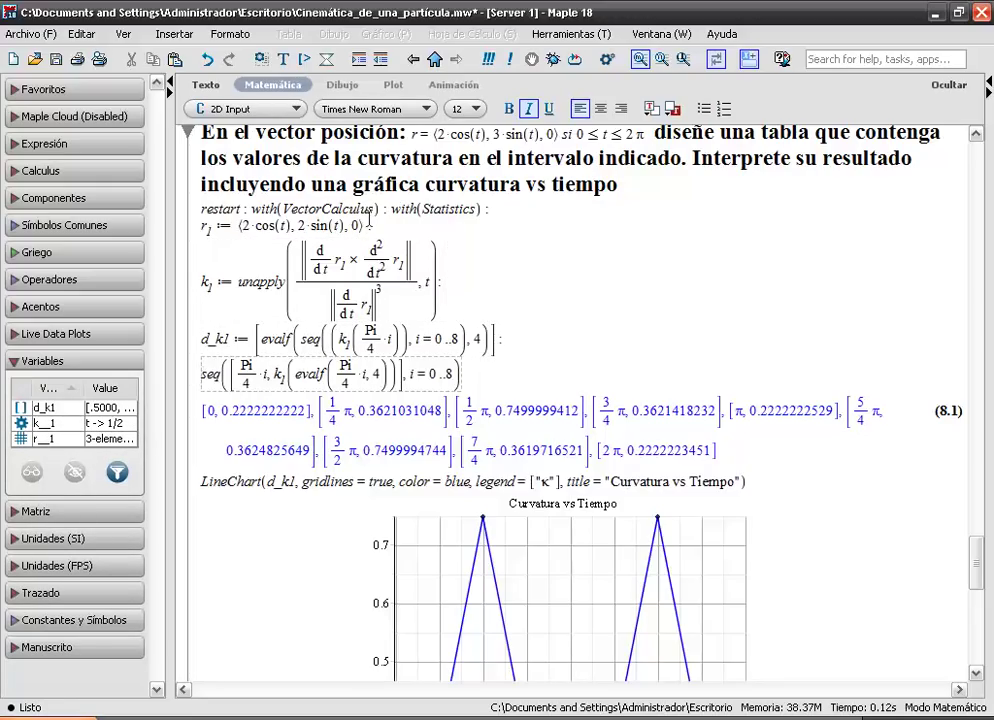
key("Return")
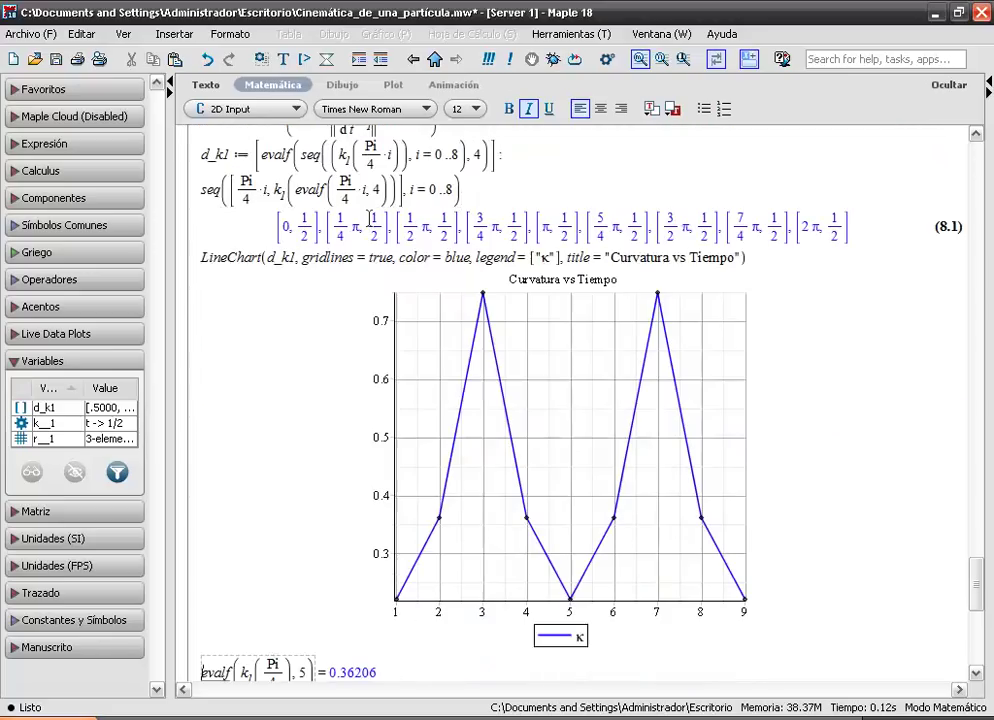
Step: Re-execute the Curvatura vs Tiempo LineChart and the evalf(k₁(Pi/4), 5) expression for the modified r₁
left_click(318, 257)
key("Return")
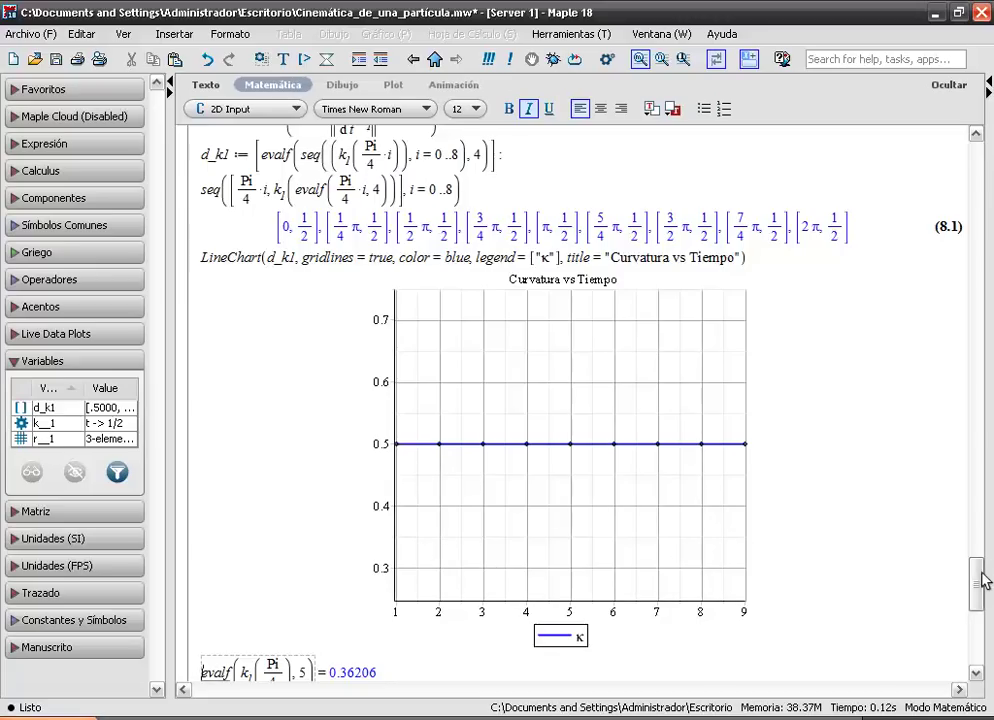
left_click_drag(980, 578, 978, 605)
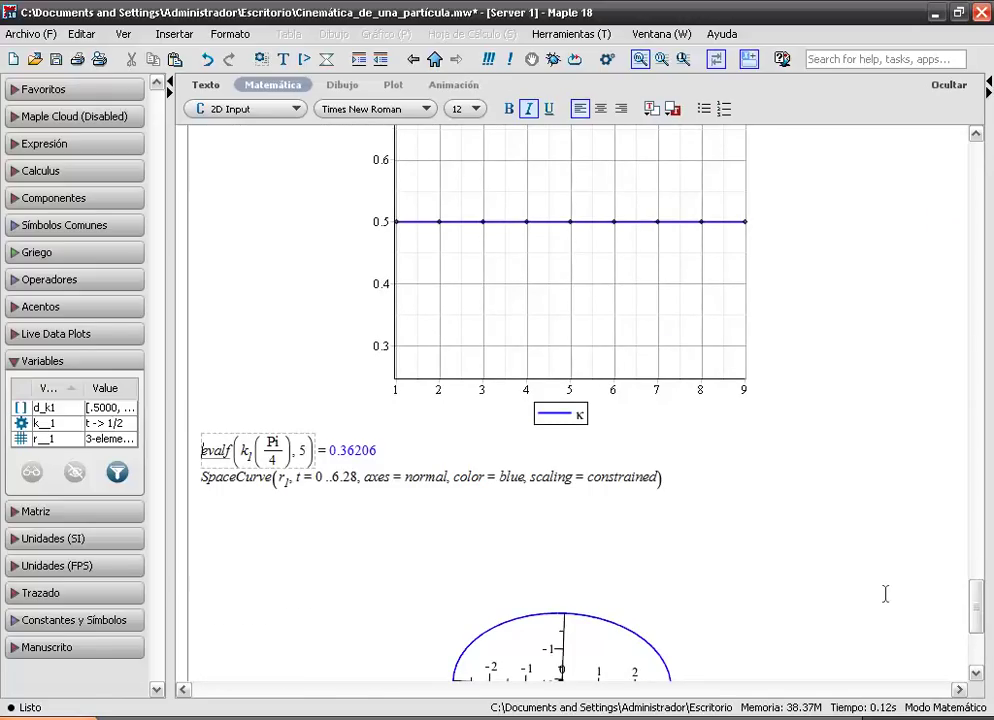
key("Return")
Step: Re-execute the blue SpaceCurve plot for the modified r₁, without leaving an inline equals sign after the command
left_click(480, 478)
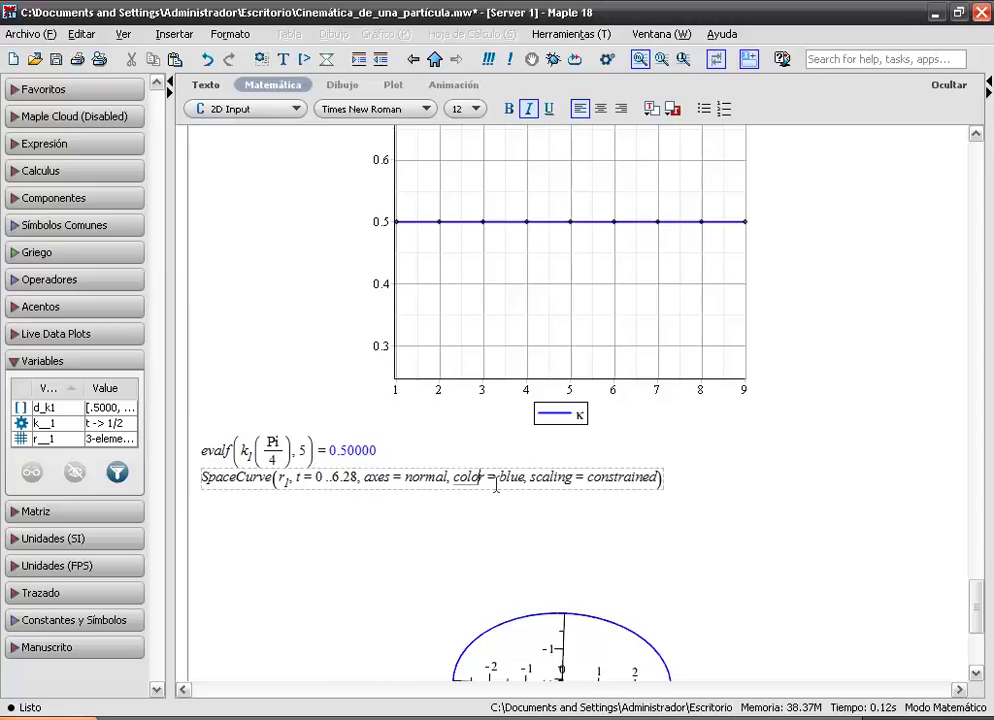
key("ctrl+equal")
left_click_drag(977, 595, 973, 614)
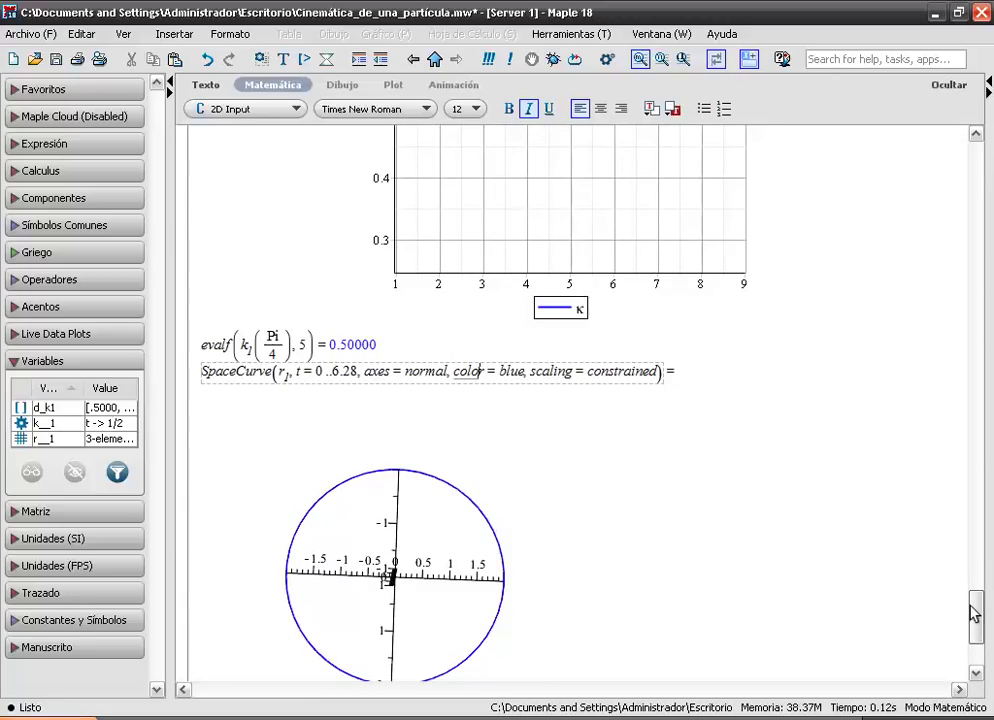
left_click(653, 372)
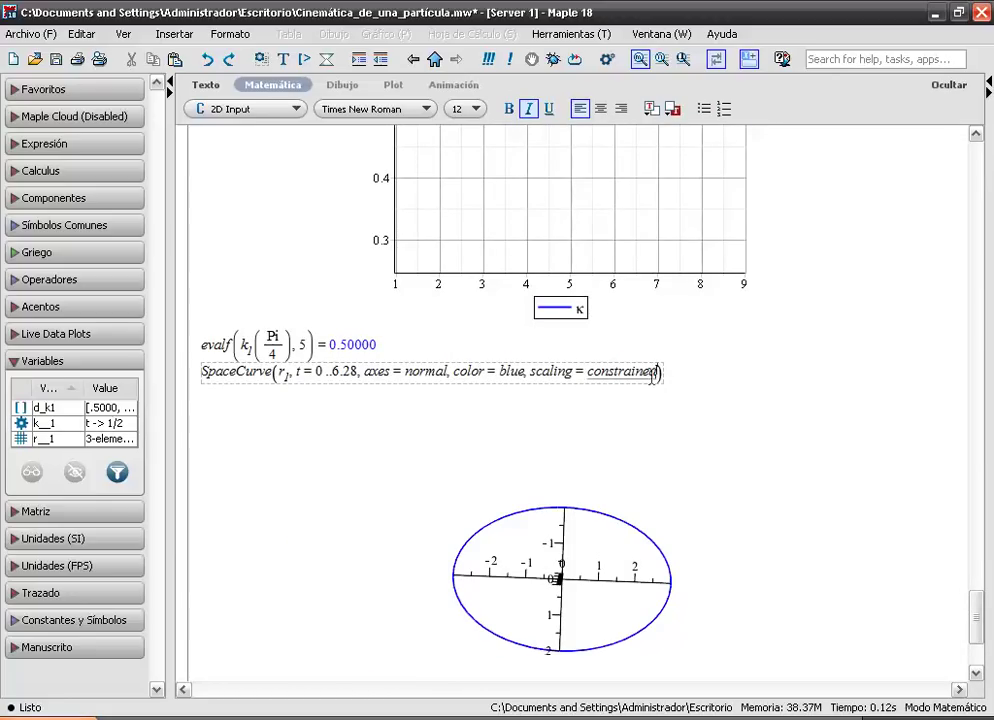
scroll(659, 372, "down", 3)
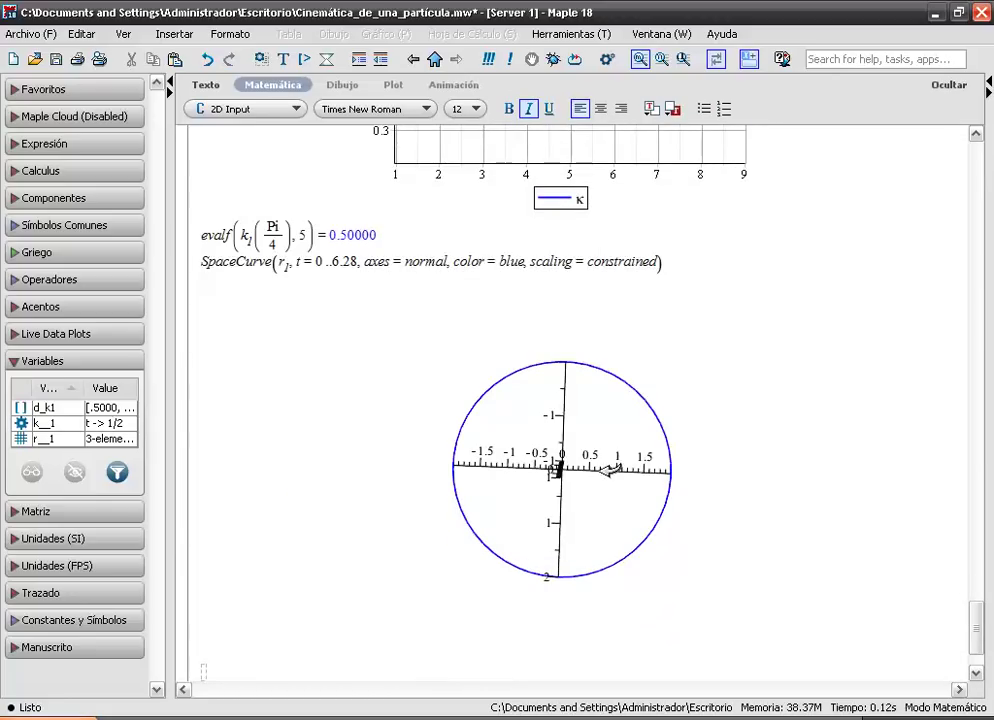
Step: Rotate the circular trajectory plot to a nearly top-down view and return to the Introducción section at the worksheet's beginning
left_click(597, 495)
left_click_drag(597, 495, 664, 455)
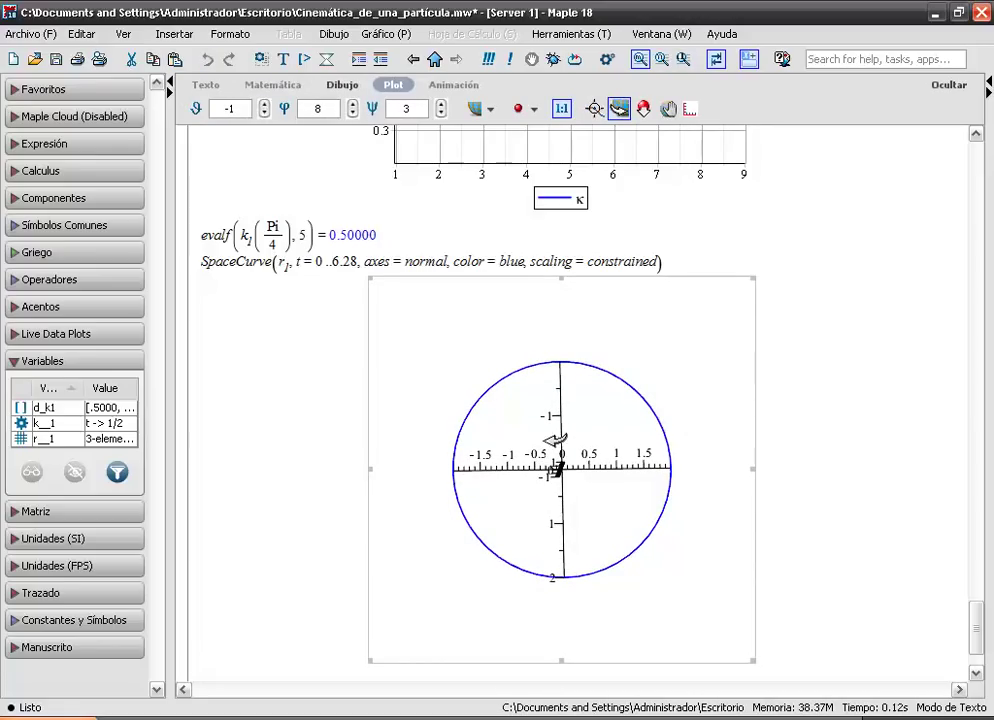
left_click_drag(976, 621, 968, 571)
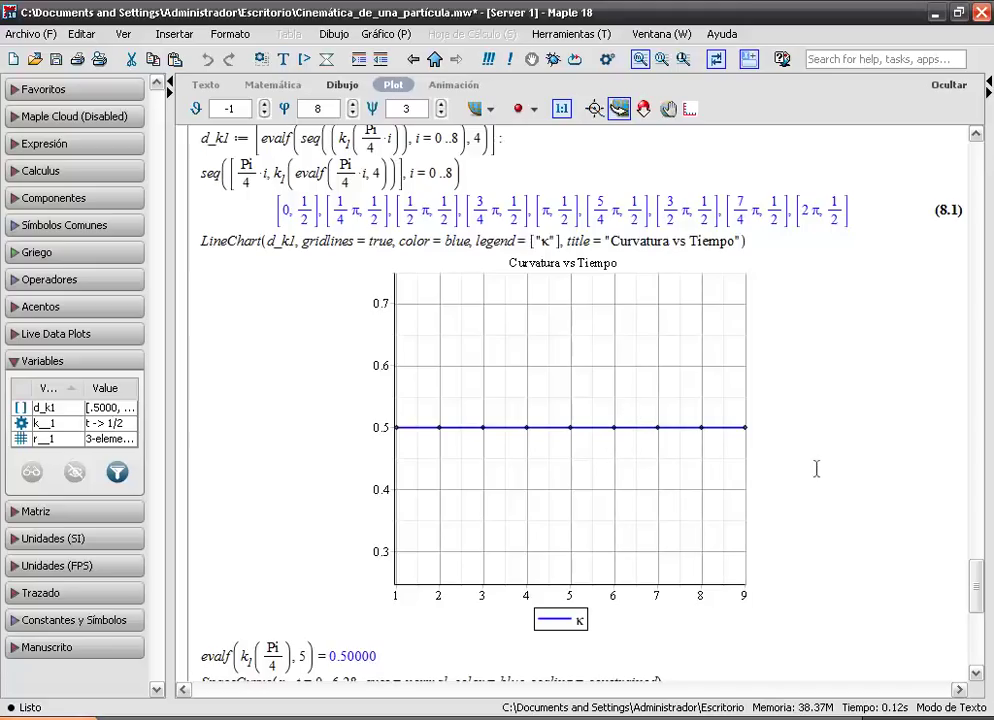
left_click_drag(978, 586, 976, 160)
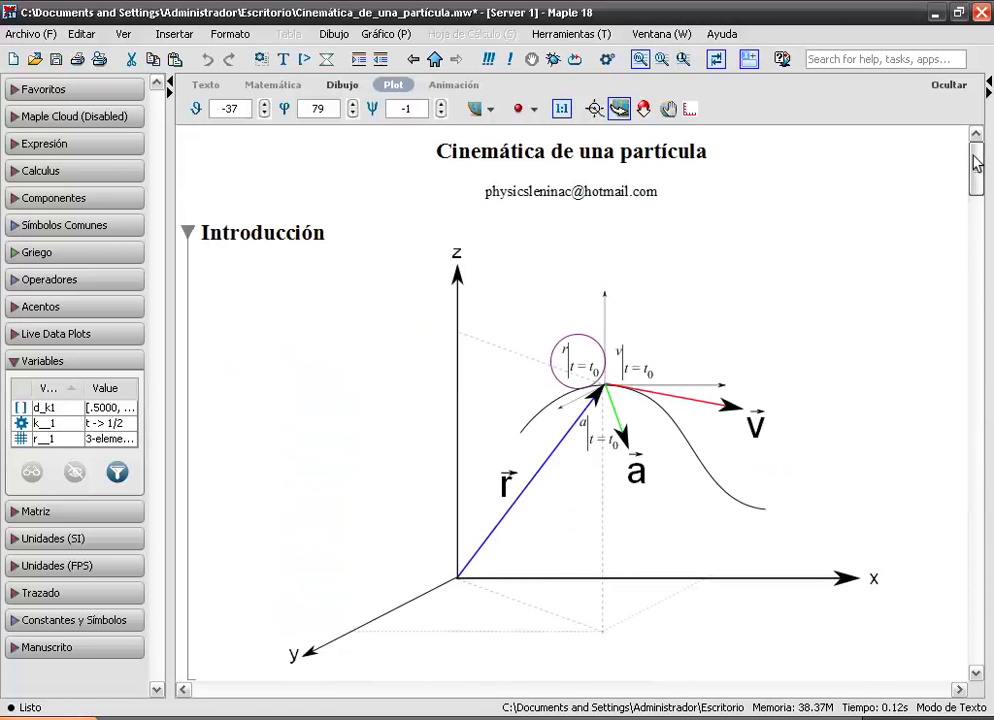